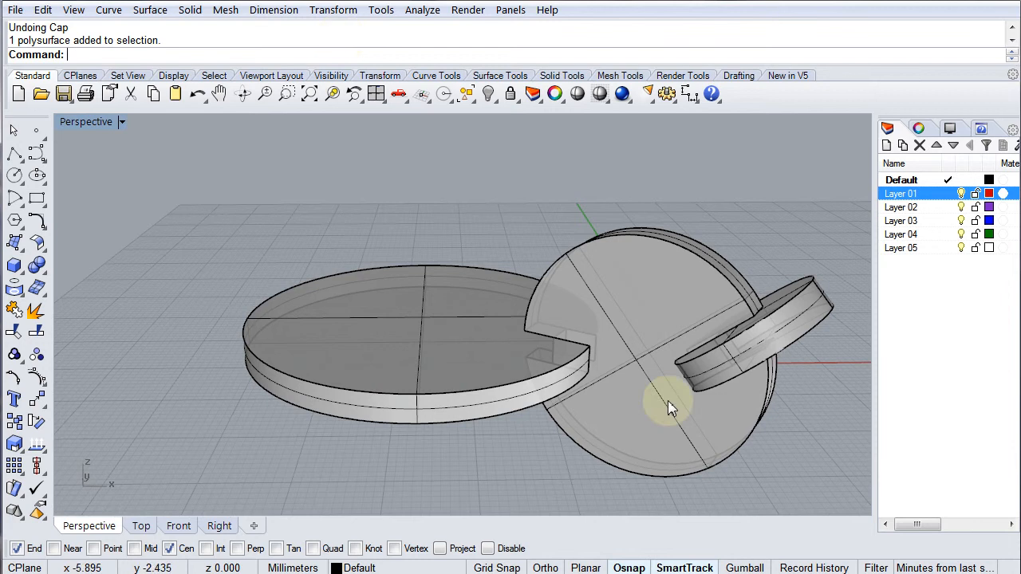
# Move the large disc away from the middle disc to inspect its slot, and undo the move.
pyautogui.moveTo(724, 360); pyautogui.dragTo(517, 378, button='right')
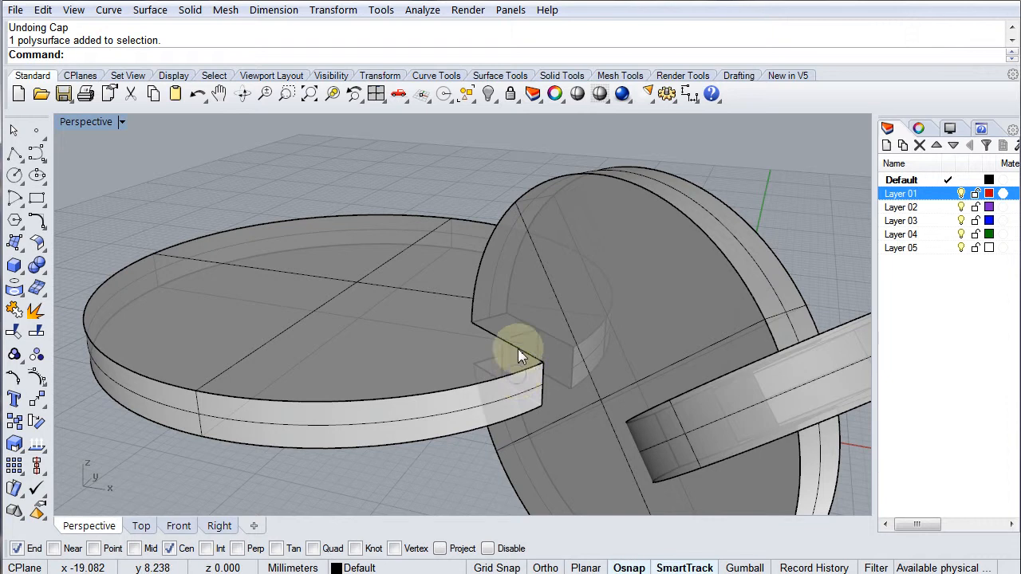
pyautogui.moveTo(397, 383); pyautogui.dragTo(385, 312)
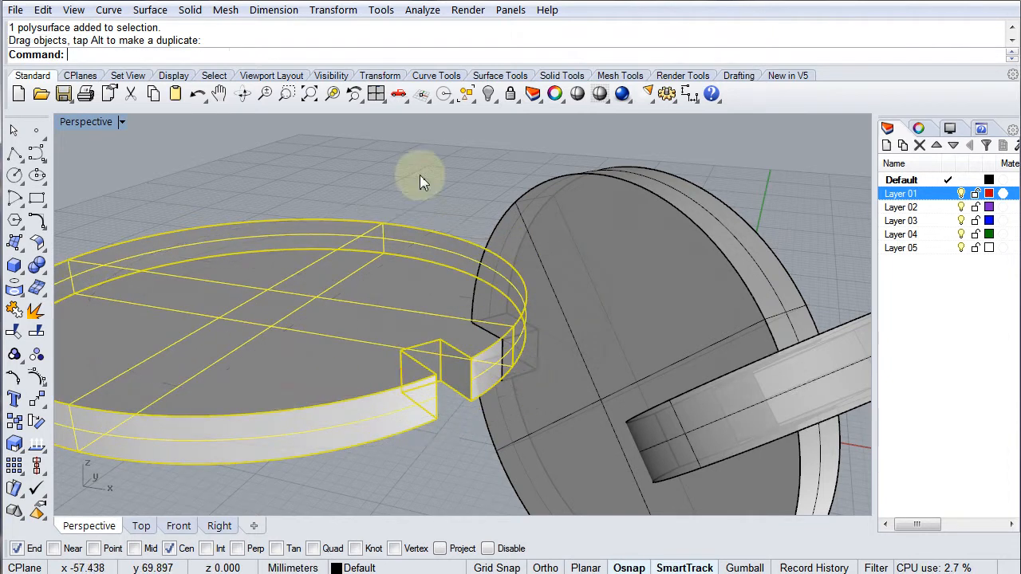
pyautogui.click(423, 182)
pyautogui.moveTo(422, 182); pyautogui.dragTo(391, 355, button='right')
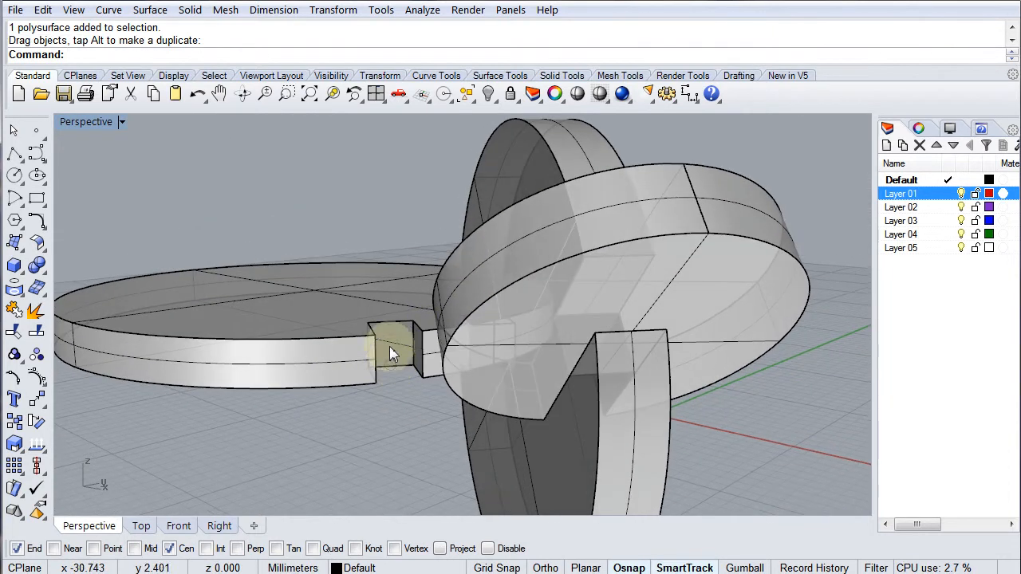
pyautogui.click(354, 337)
pyautogui.moveTo(406, 296); pyautogui.dragTo(448, 403, button='right')
pyautogui.hotkey('ctrl', 'z')
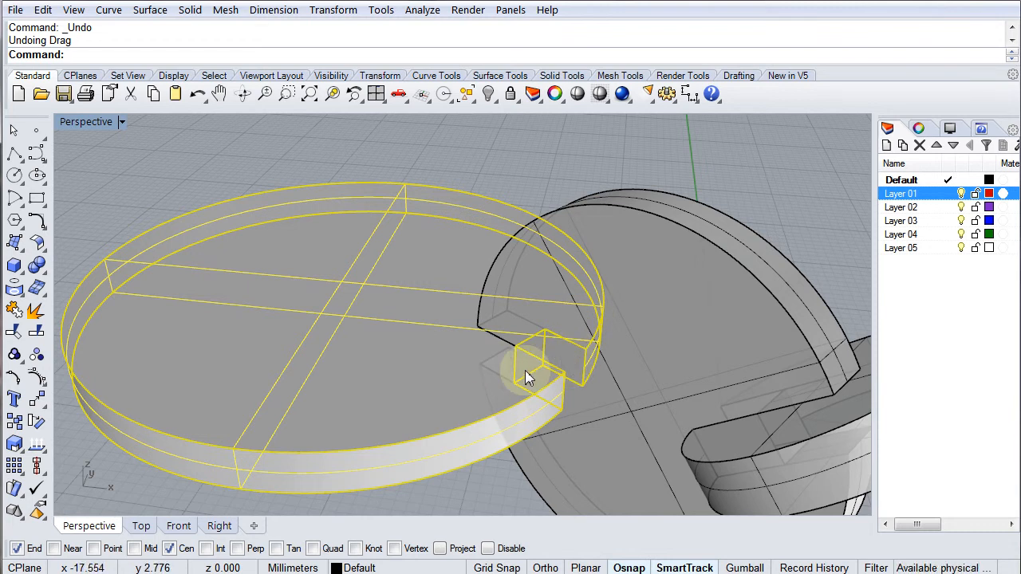
# Cap the open faces of all three slotted discs to make them closed solids, and clear the selection.
pyautogui.scroll(-6, 527, 366)
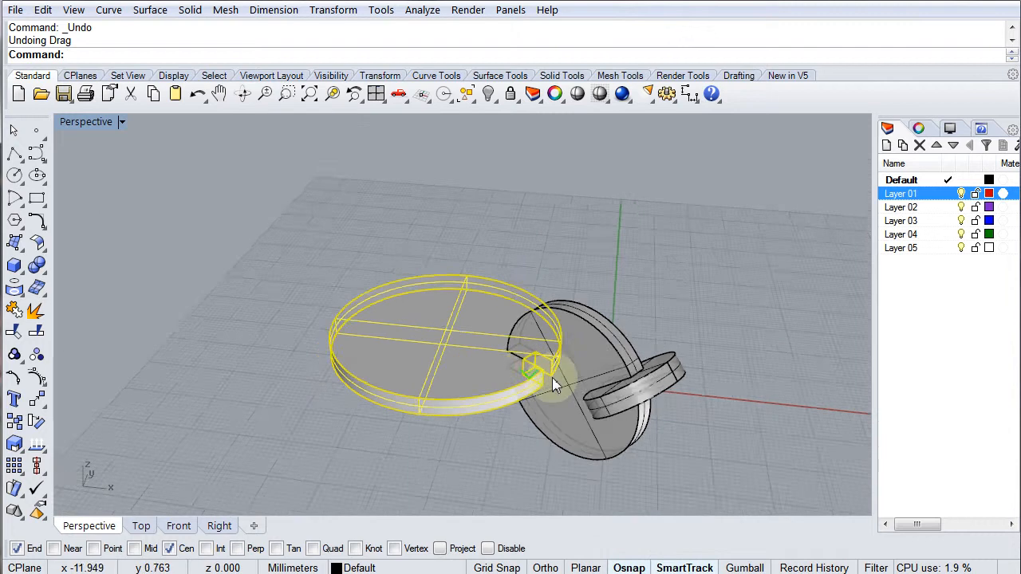
pyautogui.keyDown('shift'); pyautogui.click(603, 341); pyautogui.keyUp('shift')
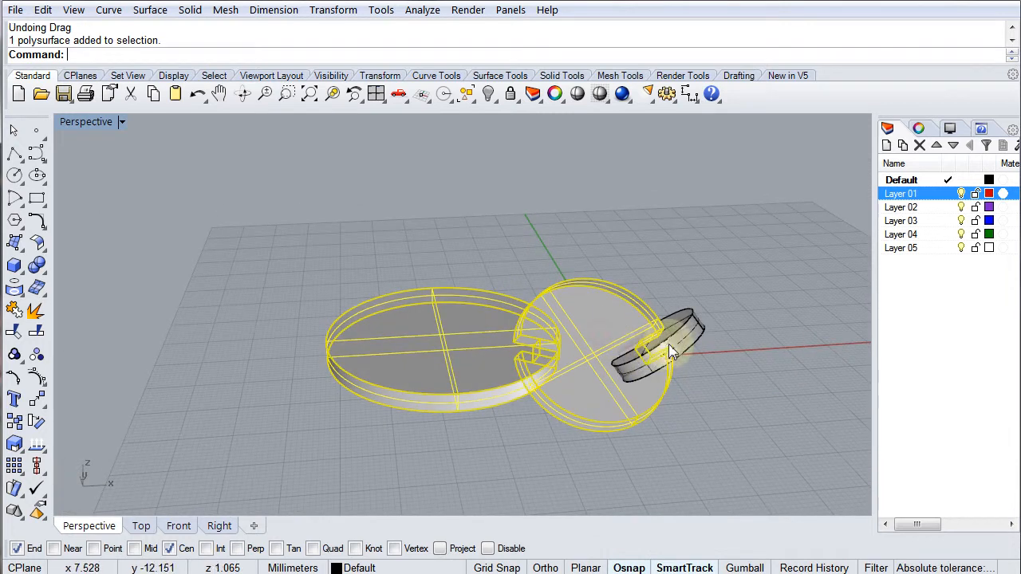
pyautogui.keyDown('shift'); pyautogui.click(662, 339); pyautogui.keyUp('shift')
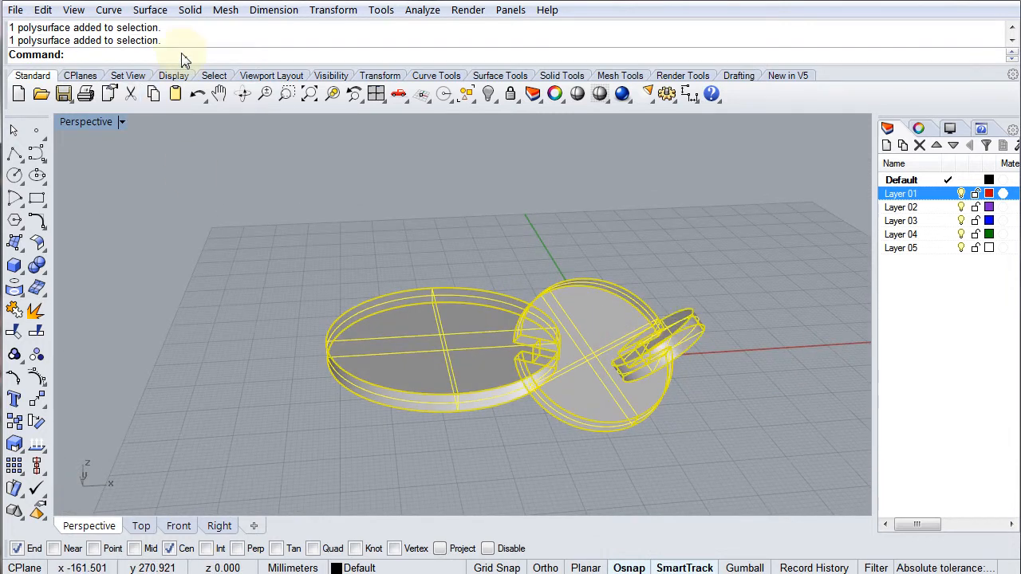
pyautogui.write('Cap')
pyautogui.press('Return')
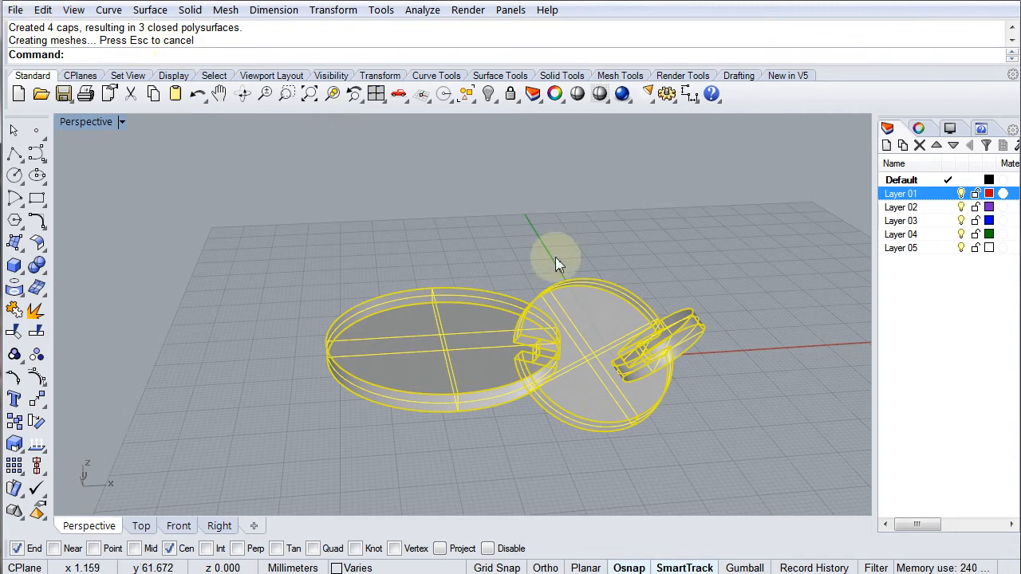
pyautogui.press('Escape')
# Examine how the middle disc's slots interlock with the large and small discs, checking the middle and small discs individually.
pyautogui.click(569, 319)
pyautogui.moveTo(570, 319); pyautogui.dragTo(646, 413, button='right')
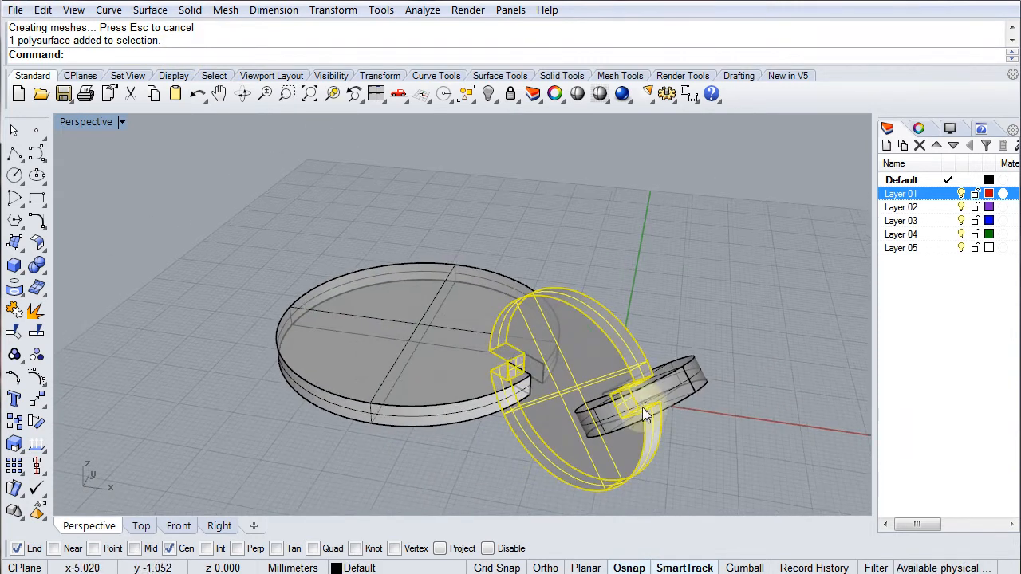
pyautogui.click(626, 243)
pyautogui.moveTo(543, 419); pyautogui.dragTo(537, 377, button='right')
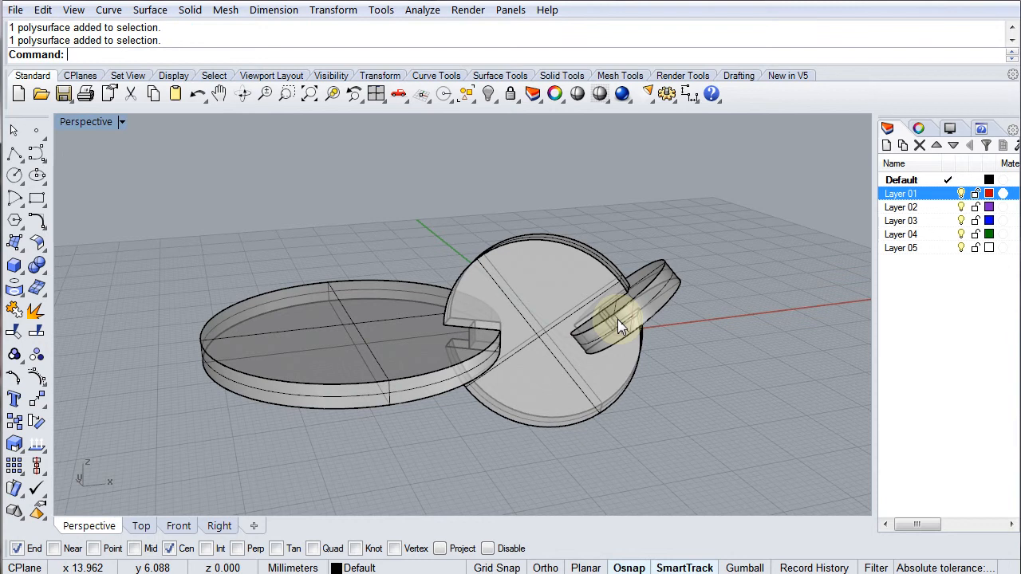
pyautogui.click(621, 327)
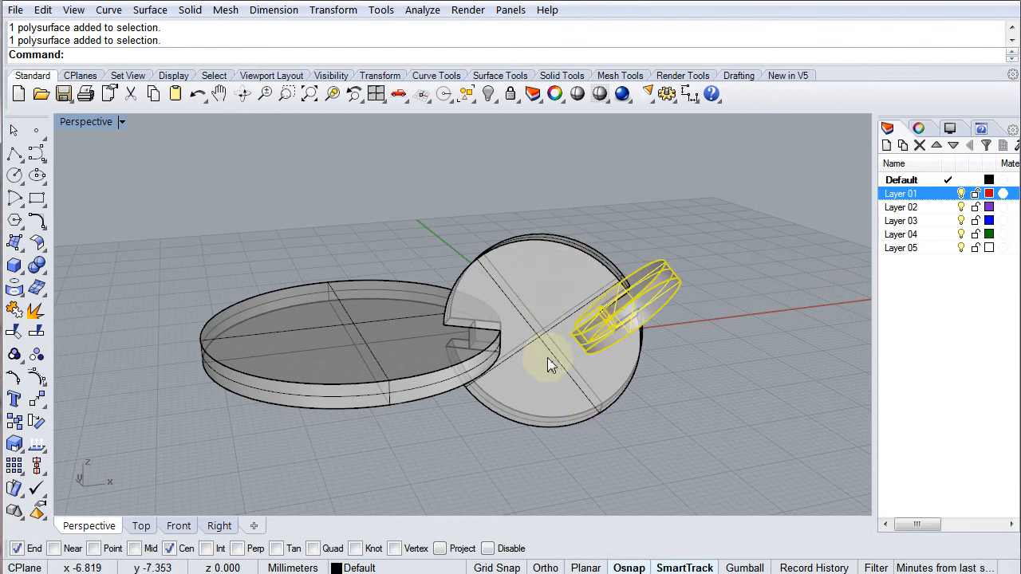
pyautogui.click(552, 407)
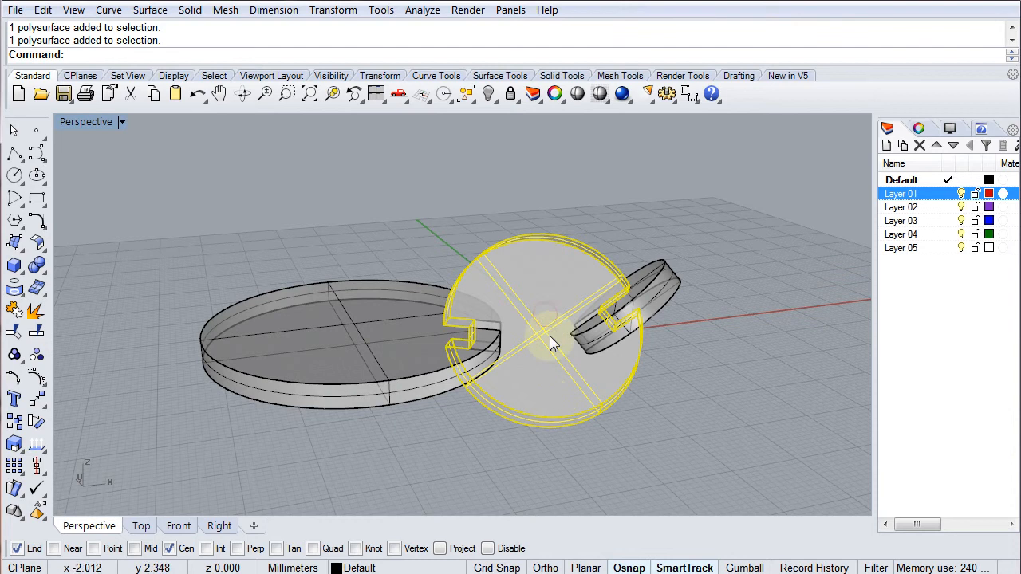
pyautogui.moveTo(545, 348); pyautogui.dragTo(549, 390, button='right')
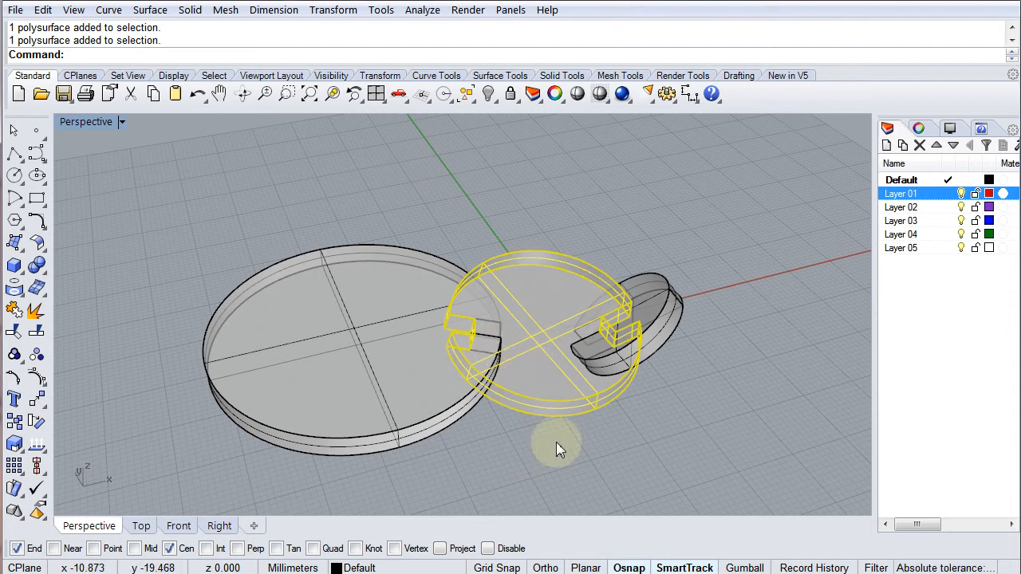
pyautogui.click(394, 214)
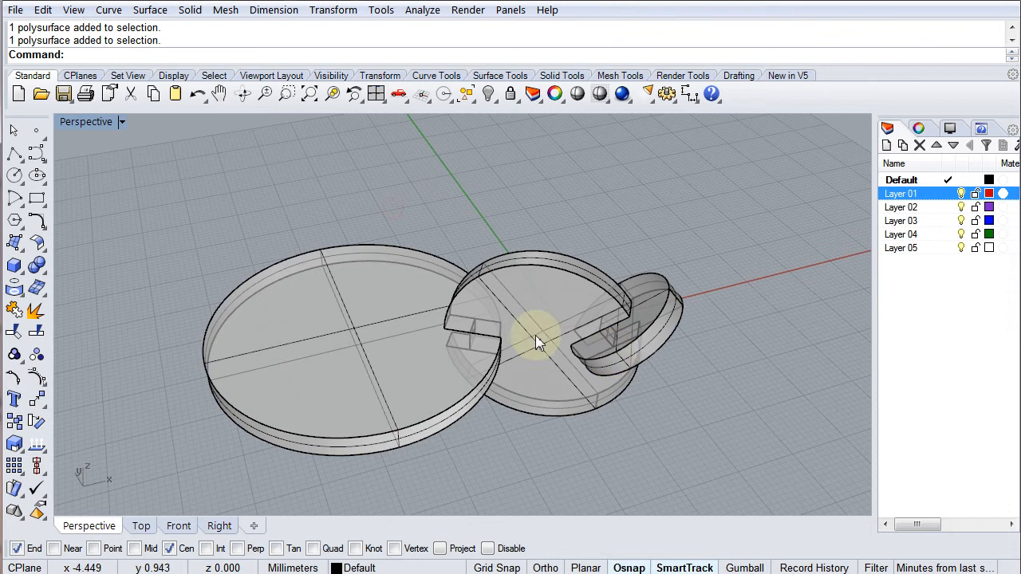
# Try to rotate the small disc parallel to the ground plane about a freely picked point behind it, using two reference points.
pyautogui.click(46, 430)
pyautogui.click(627, 346)
pyautogui.press('Return')
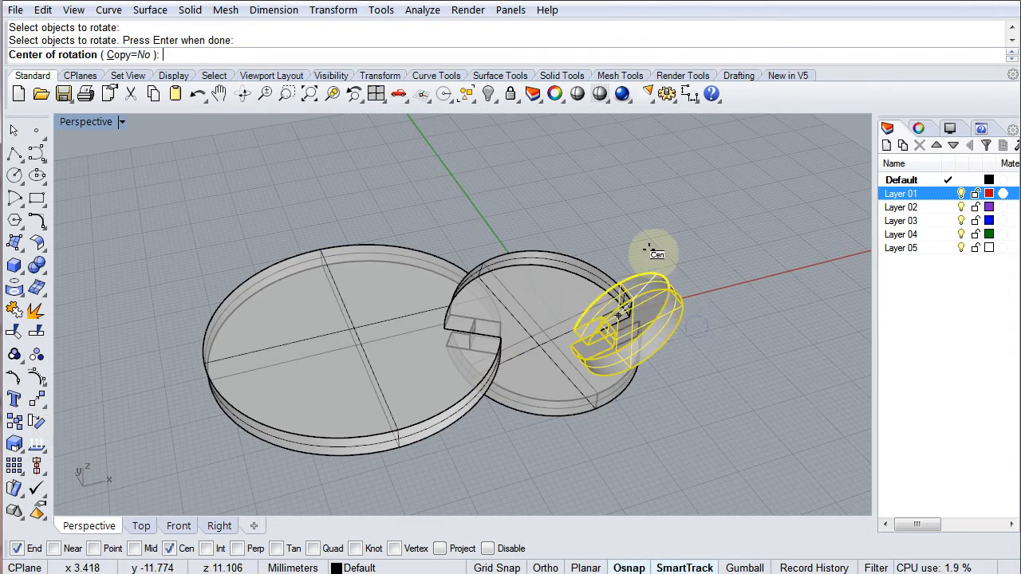
pyautogui.click(648, 224)
pyautogui.click(804, 223)
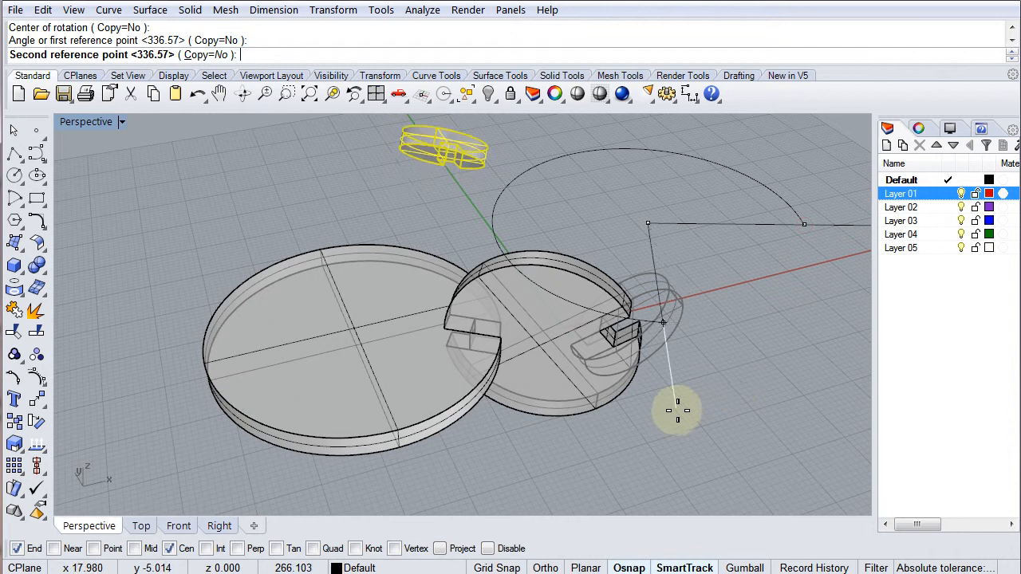
pyautogui.click(718, 389)
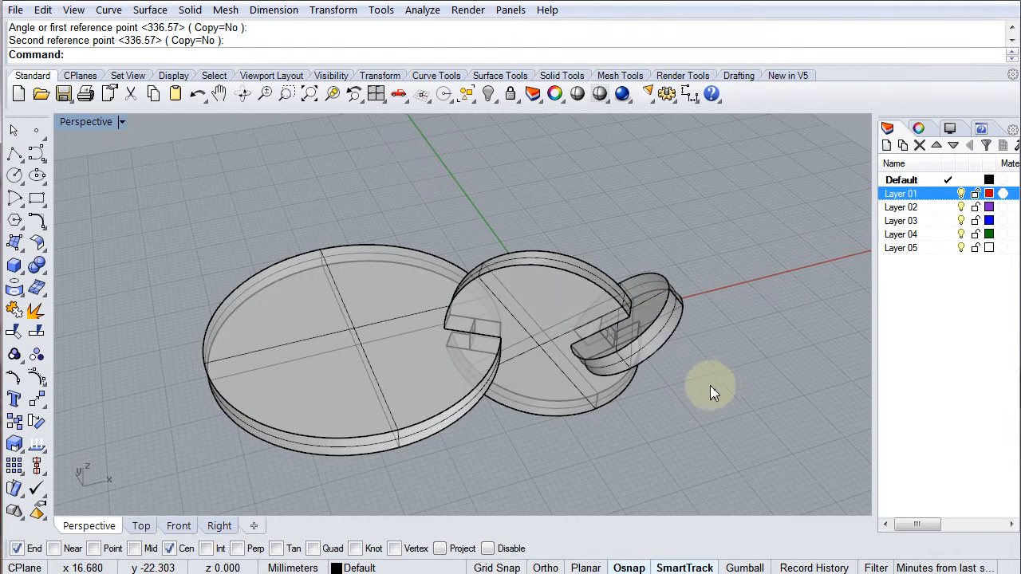
pyautogui.moveTo(712, 393); pyautogui.dragTo(663, 445, button='right')
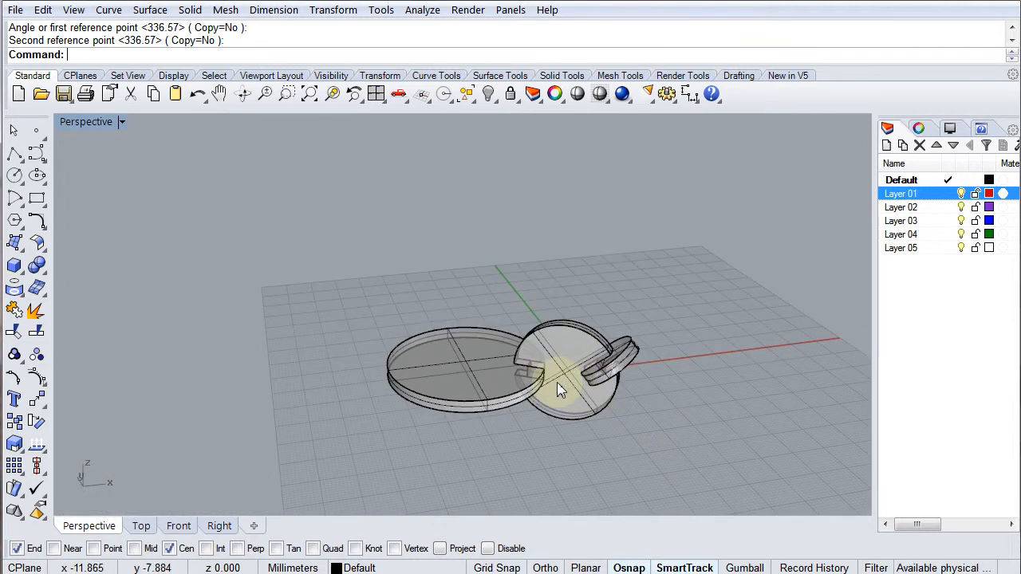
# Set up a Rotate3D of the small disc with its axis through the centers of the middle disc's two circular faces.
pyautogui.scroll(1, 563, 389)
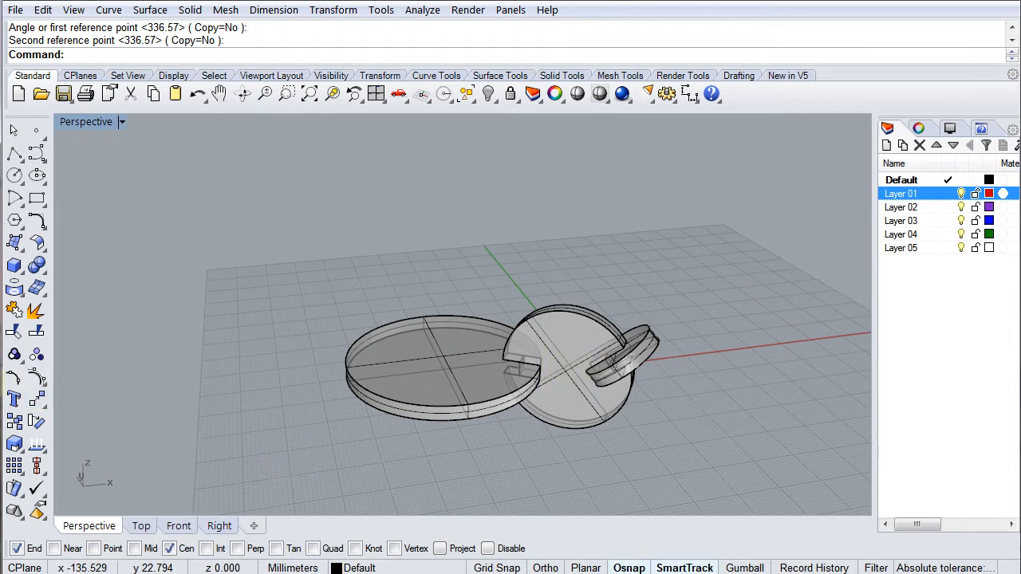
pyautogui.click(36, 403)
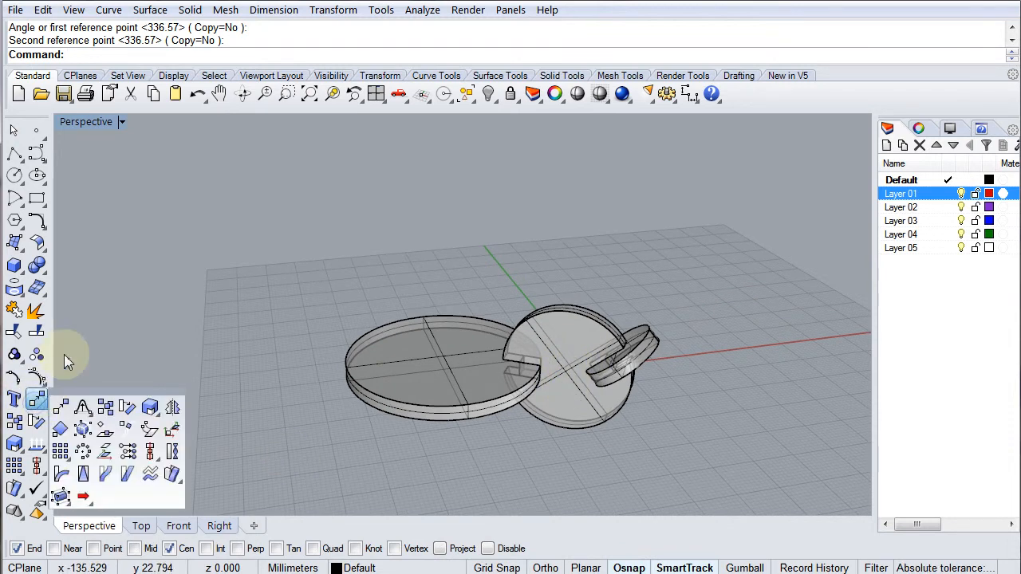
pyautogui.rightClick(37, 423)
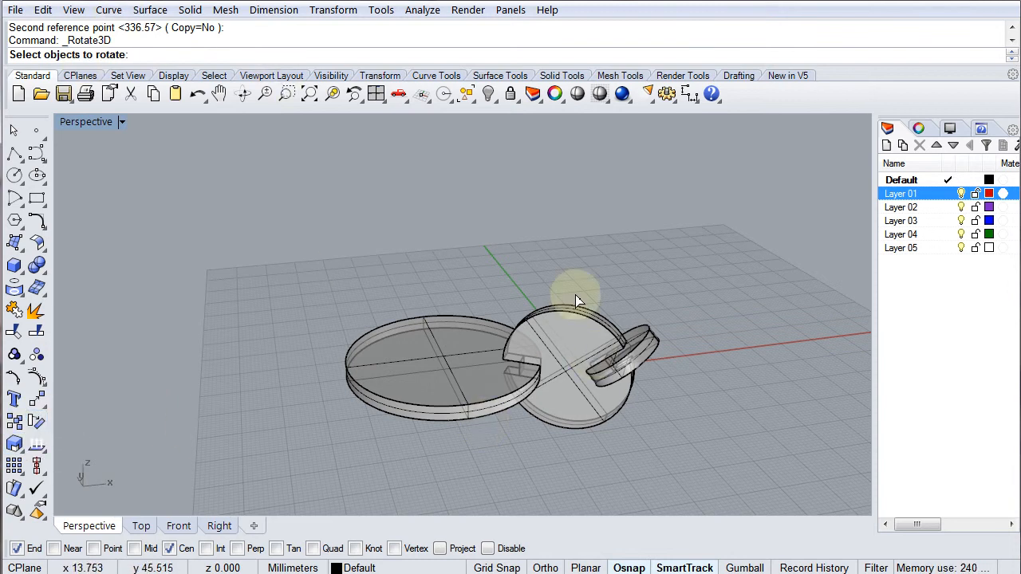
pyautogui.click(653, 354)
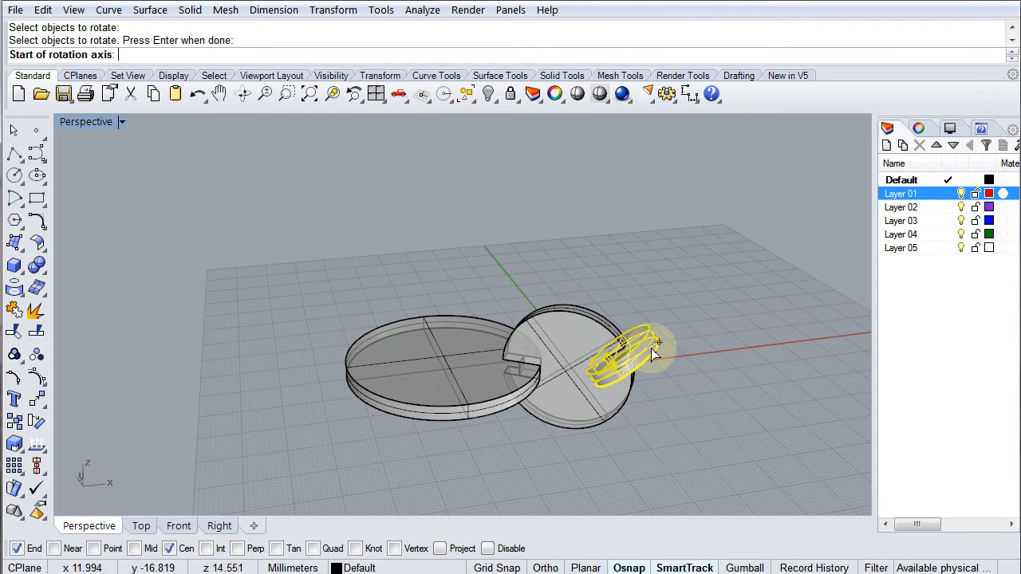
pyautogui.scroll(5, 582, 362)
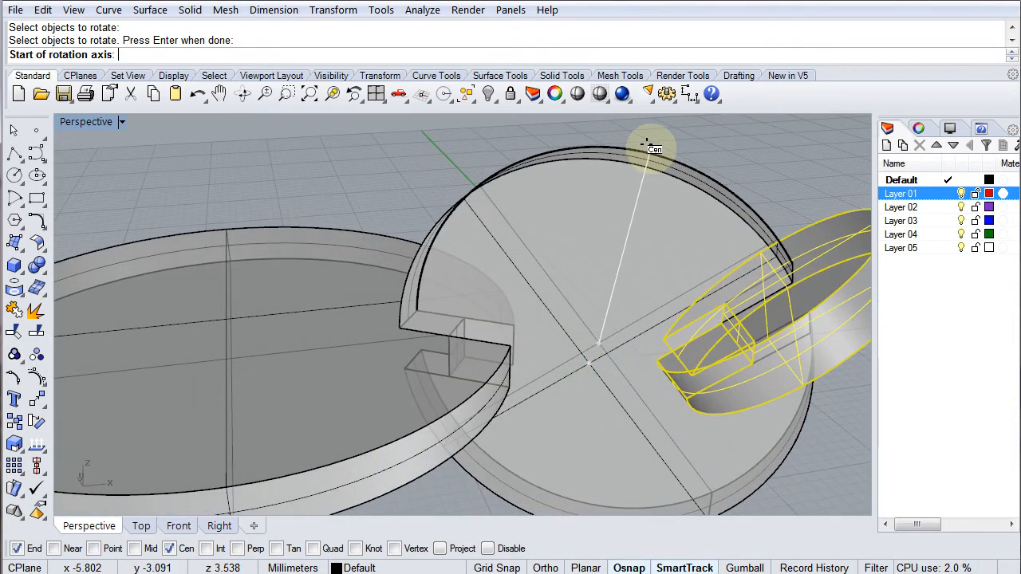
pyautogui.click(649, 145)
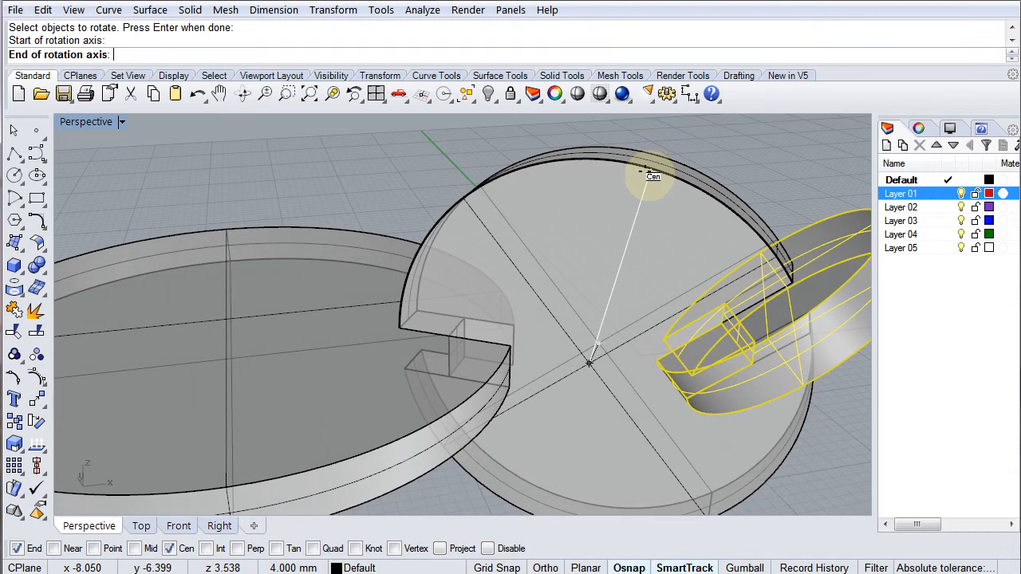
pyautogui.click(646, 172)
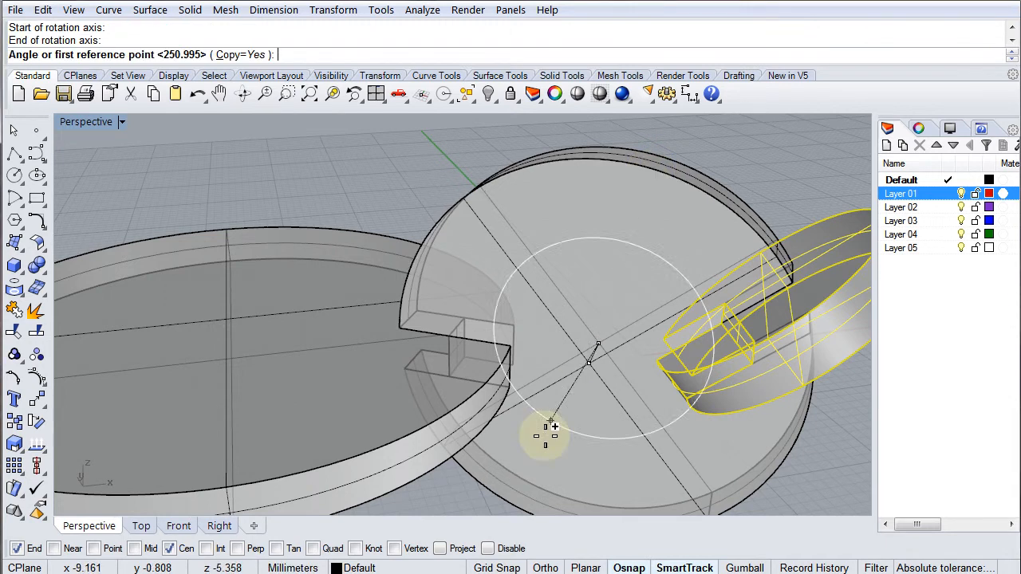
# Set the rotation's first reference point on the small disc and place a rotated copy near the top of the middle disc.
pyautogui.scroll(-6, 557, 347)
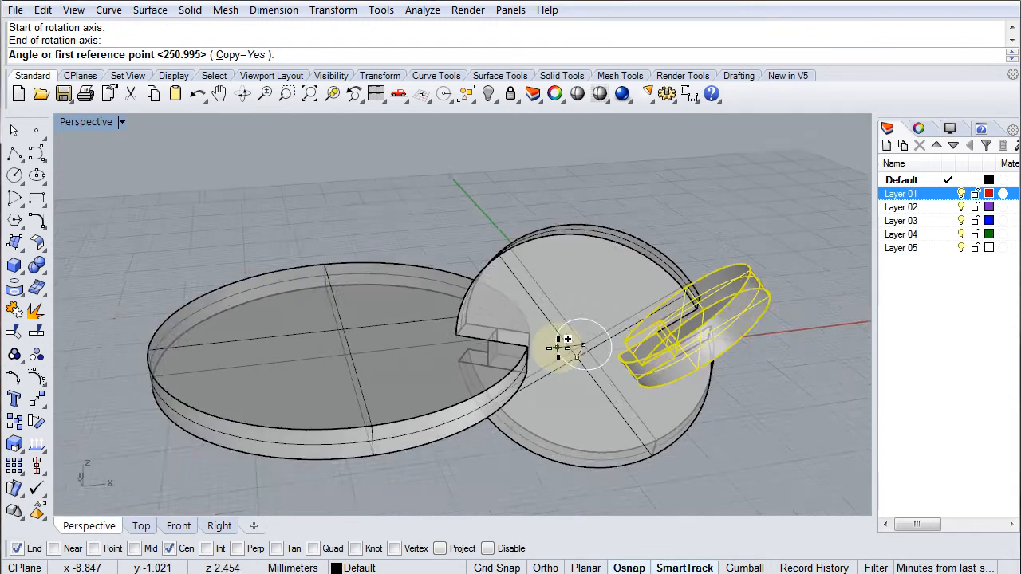
pyautogui.moveTo(600, 340); pyautogui.dragTo(710, 303, button='right')
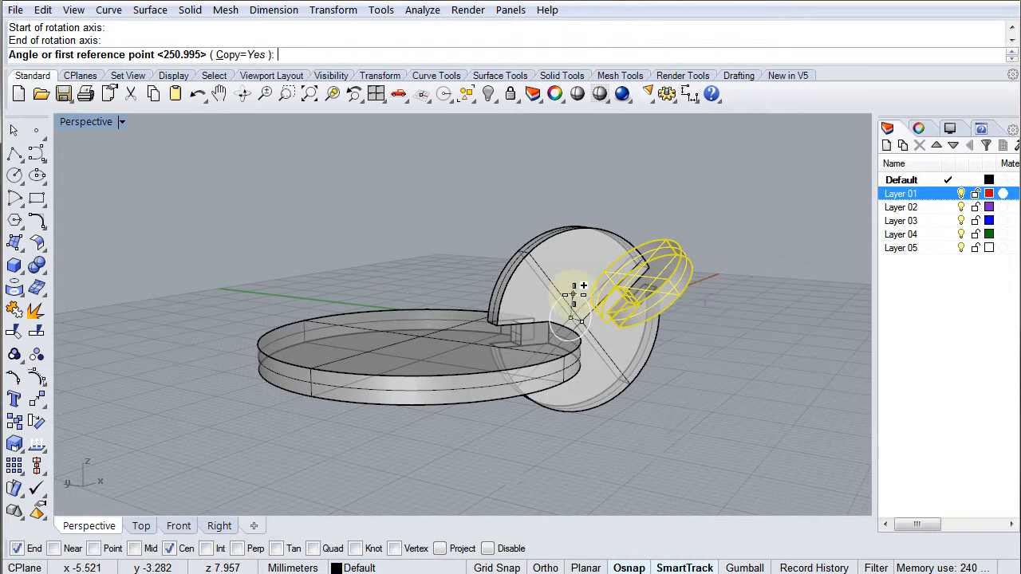
pyautogui.moveTo(628, 274); pyautogui.dragTo(511, 323, button='right')
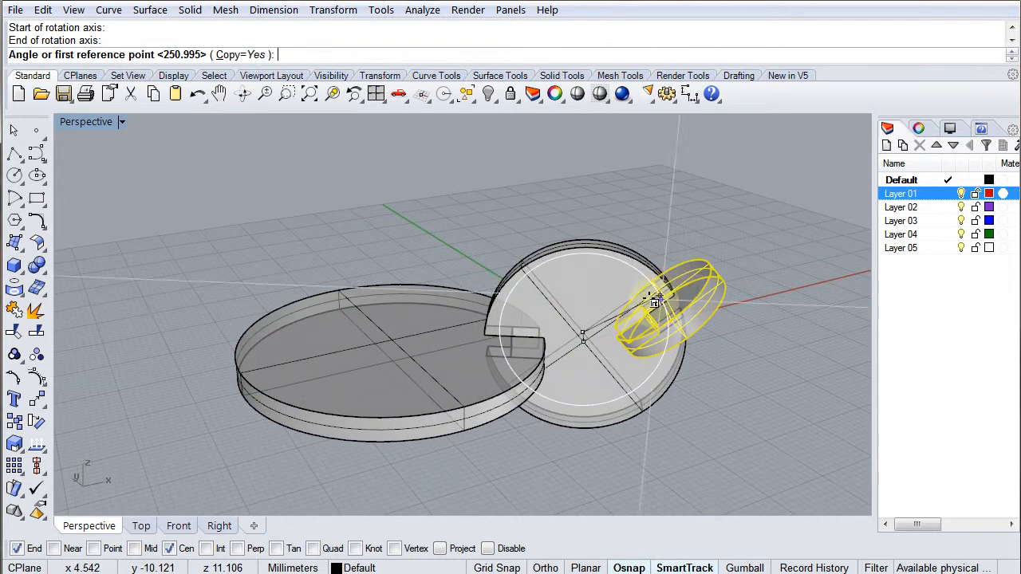
pyautogui.scroll(3, 662, 288)
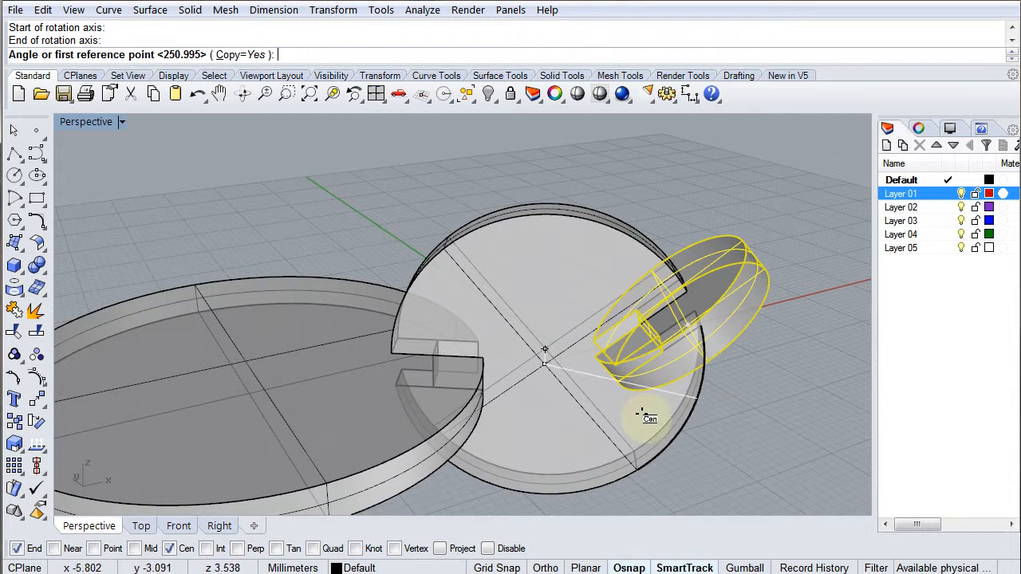
pyautogui.click(637, 310)
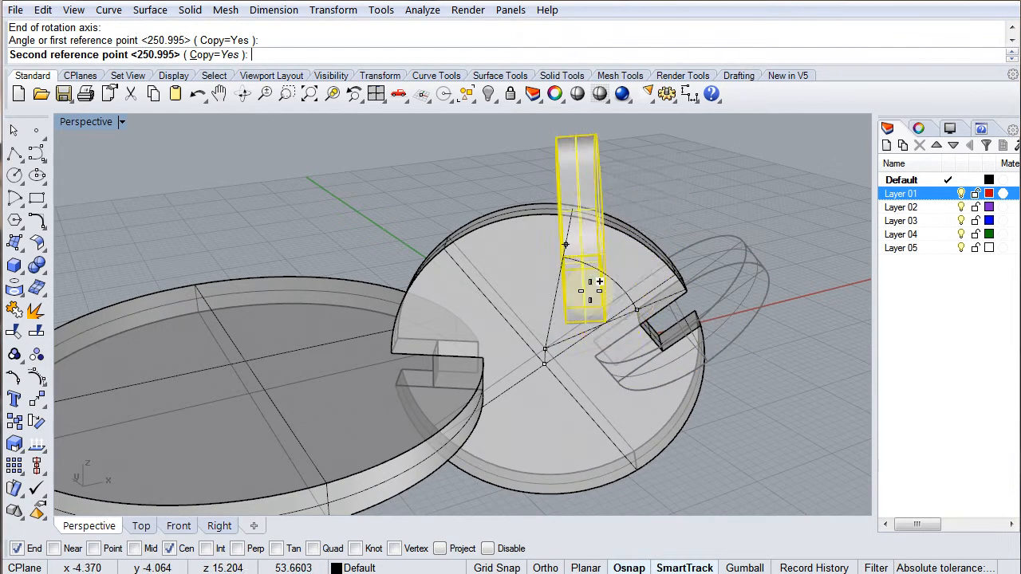
pyautogui.moveTo(599, 282); pyautogui.dragTo(588, 228, button='right')
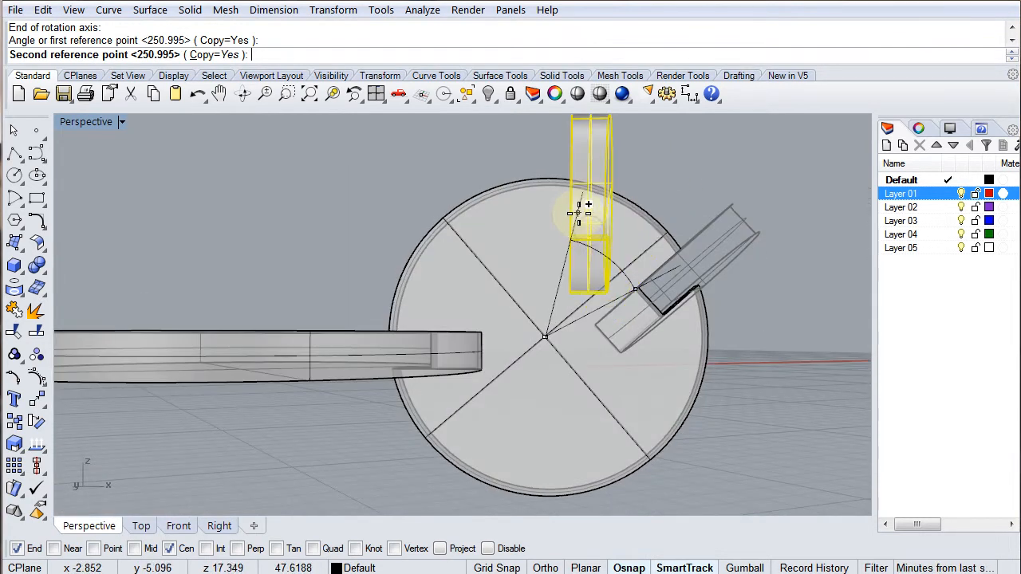
pyautogui.click(580, 212)
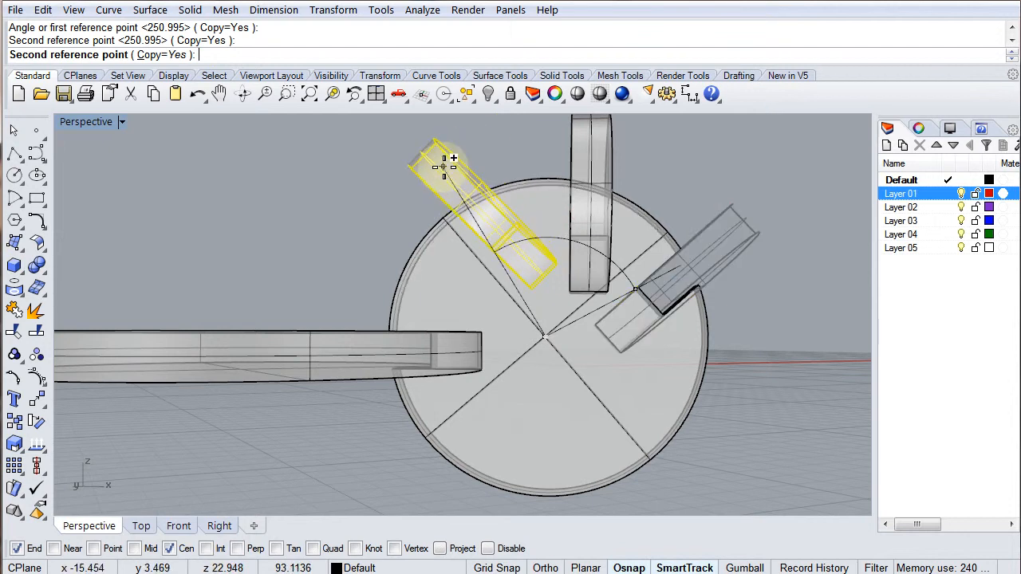
# Place three more rotated copies of the small disc at the middle disc's upper left, lower right and bottom, ending the rotation.
pyautogui.click(445, 166)
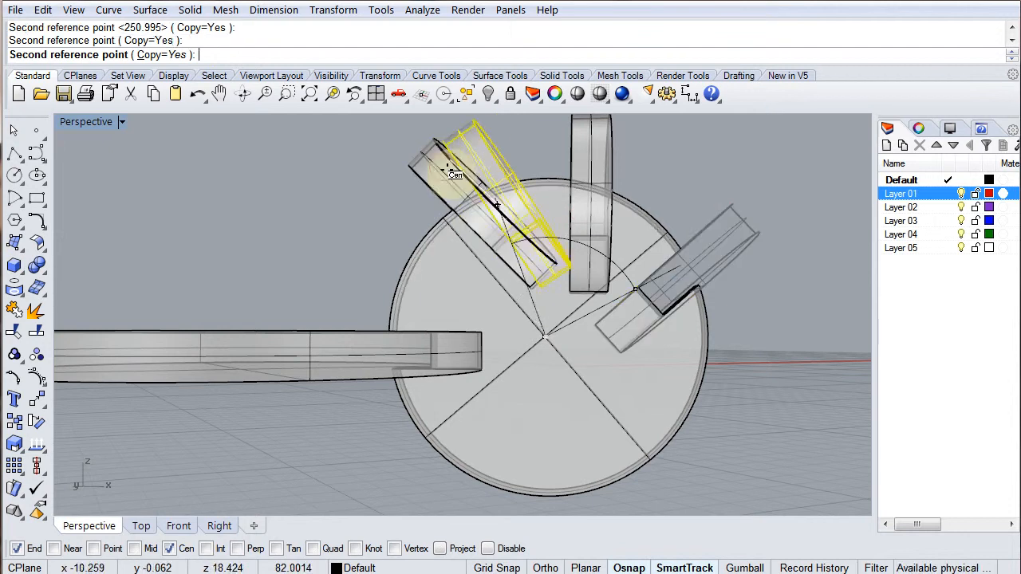
pyautogui.click(846, 447)
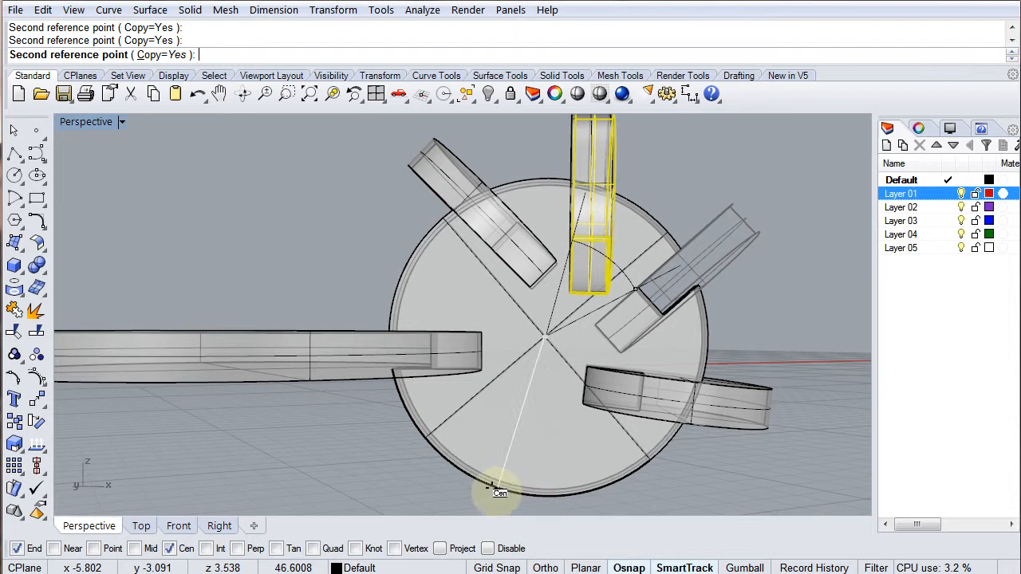
pyautogui.scroll(-5, 495, 488)
pyautogui.moveTo(490, 493); pyautogui.dragTo(515, 472, button='right')
pyautogui.scroll(2, 512, 440)
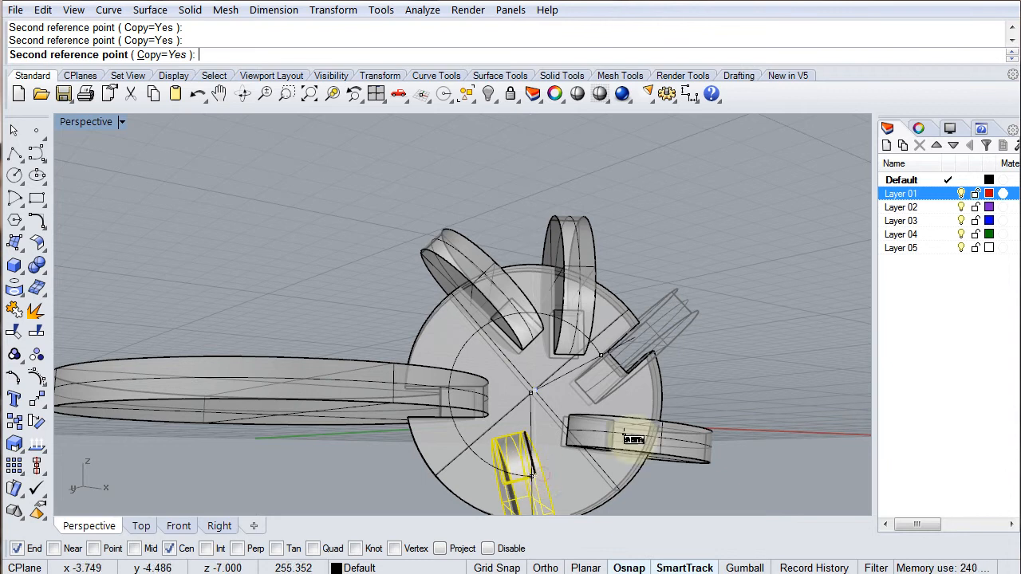
pyautogui.click(648, 431)
# Examine how the rotated copies intersect the middle disc, checking copies and the middle disc individually, and clear the selection.
pyautogui.moveTo(650, 428); pyautogui.dragTo(447, 250, button='right')
pyautogui.click(588, 351)
pyautogui.click(477, 343)
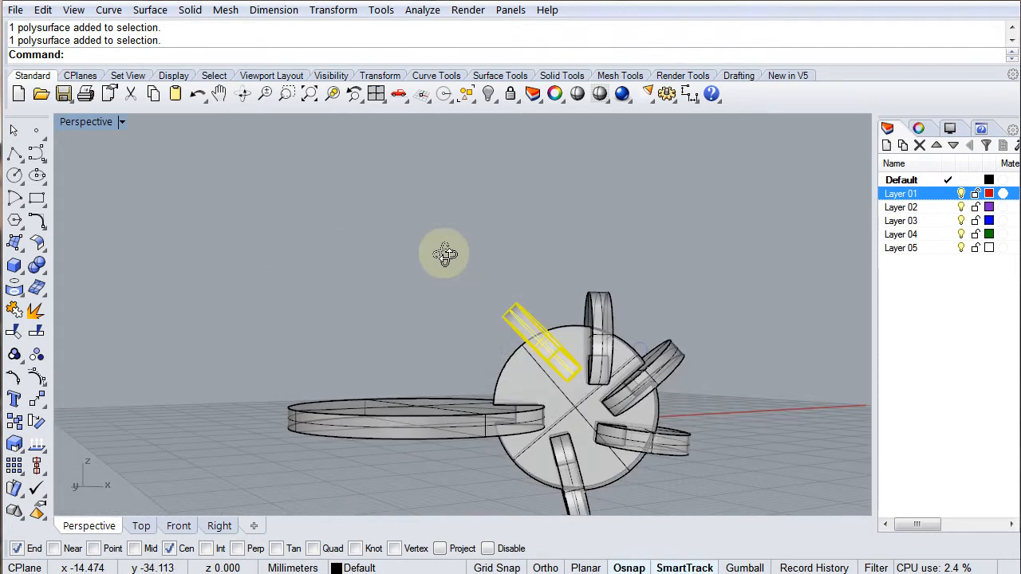
pyautogui.click(553, 413)
pyautogui.moveTo(554, 414); pyautogui.dragTo(547, 434, button='right')
pyautogui.scroll(3, 556, 429)
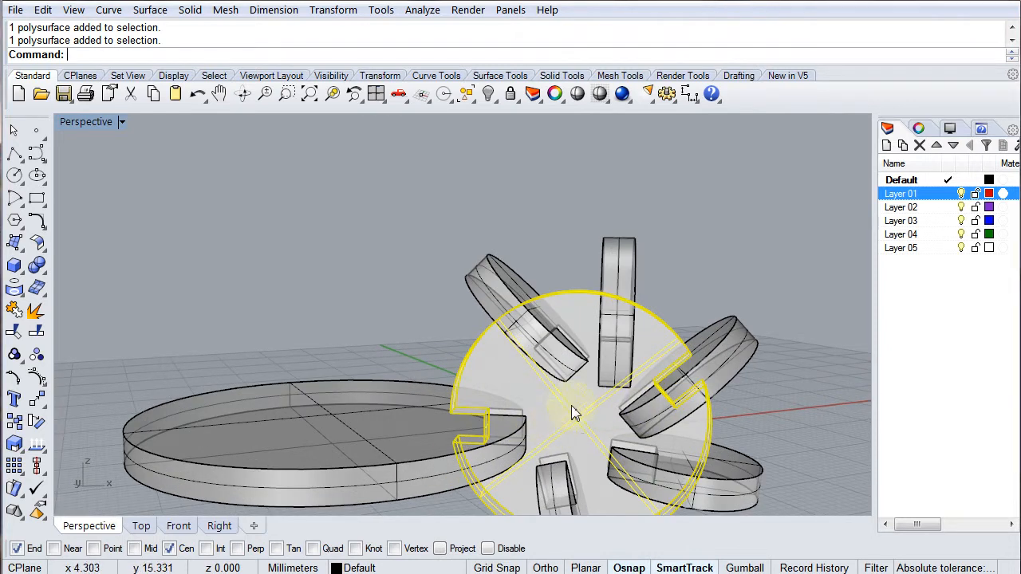
pyautogui.moveTo(561, 456); pyautogui.dragTo(645, 403, button='right')
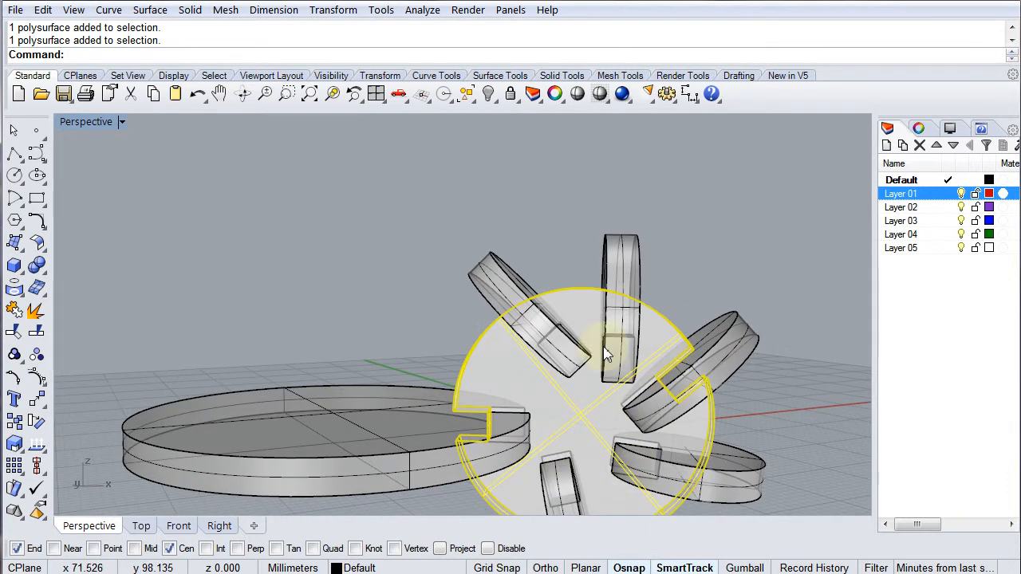
pyautogui.moveTo(676, 516); pyautogui.dragTo(518, 335, button='right')
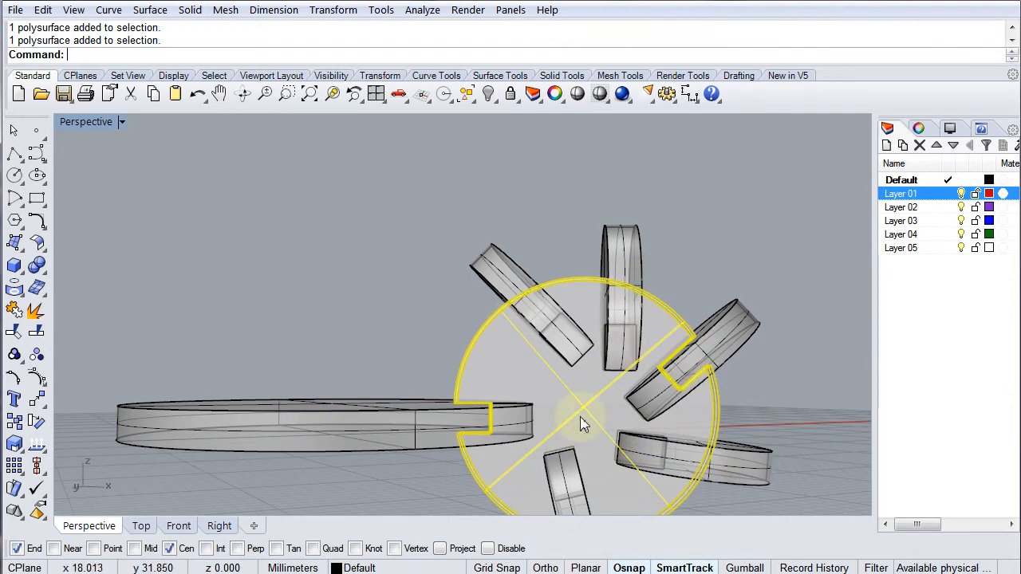
pyautogui.moveTo(582, 425); pyautogui.dragTo(560, 417, button='right')
pyautogui.click(429, 274)
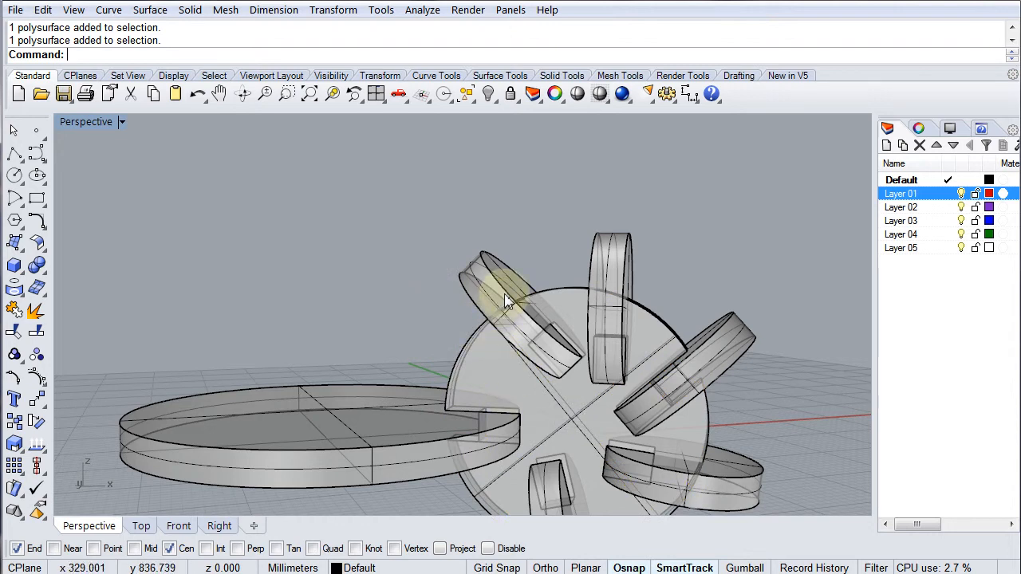
# Subtract the four rotated small-disc copies from the middle disc with a Boolean difference, deleting the input solids.
pyautogui.click(37, 268)
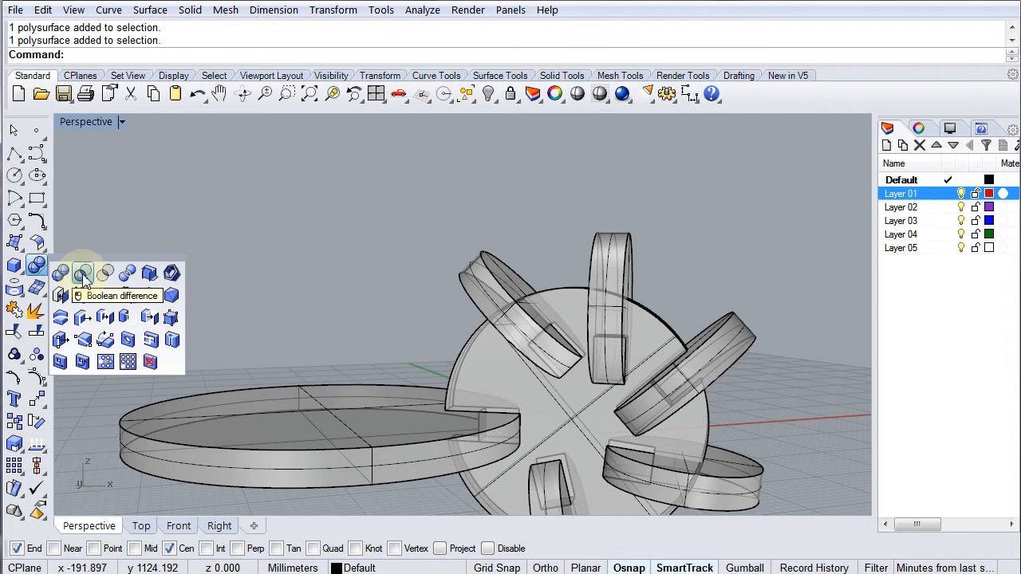
pyautogui.click(83, 275)
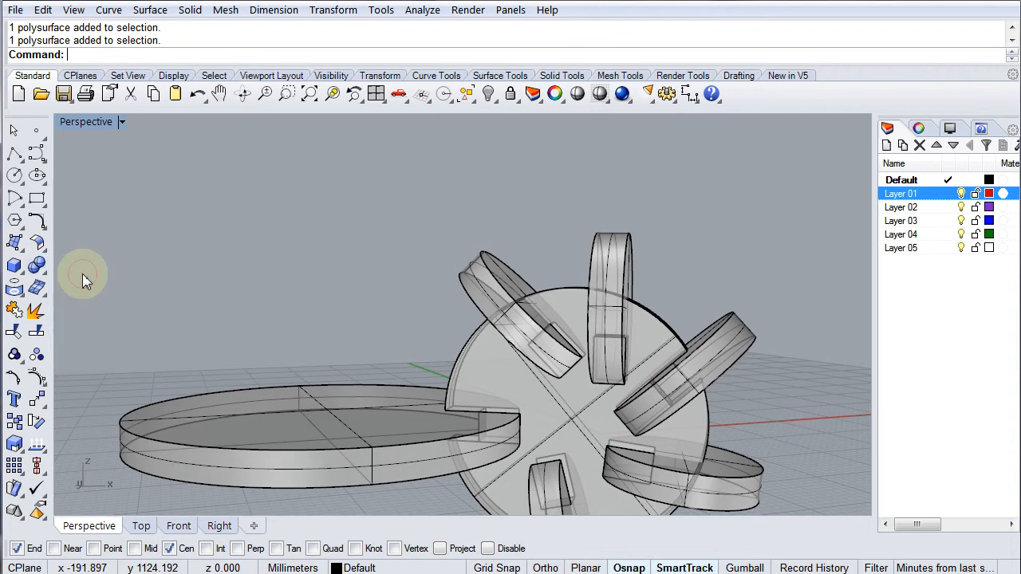
pyautogui.click(556, 404)
pyautogui.press('Return')
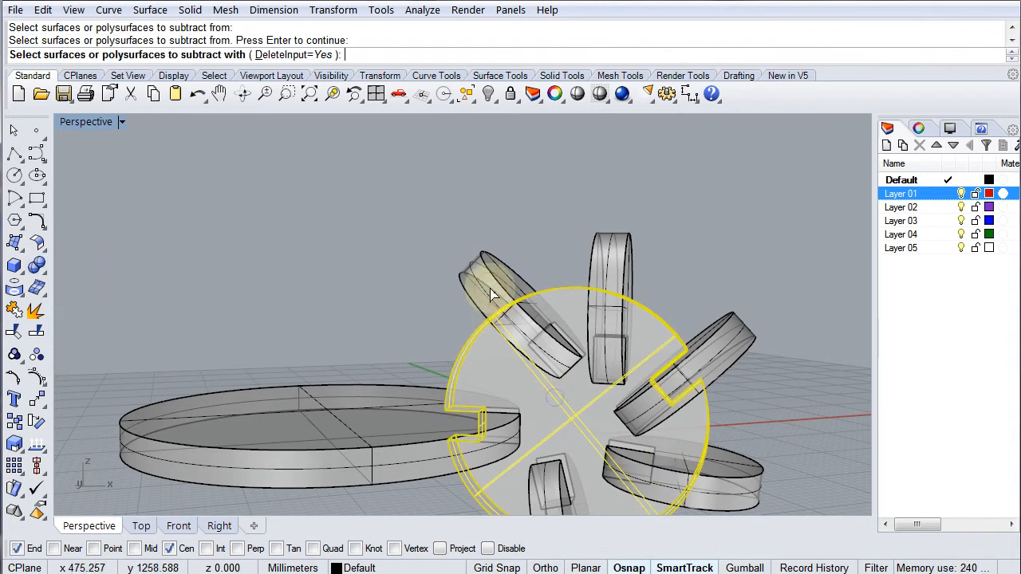
pyautogui.click(492, 295)
pyautogui.click(615, 259)
pyautogui.click(722, 486)
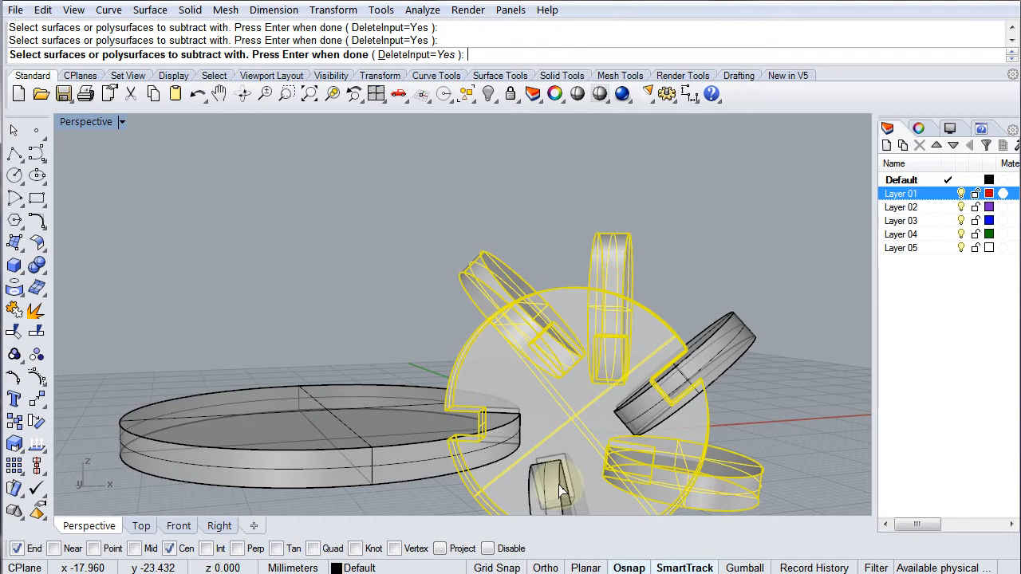
pyautogui.press('Return')
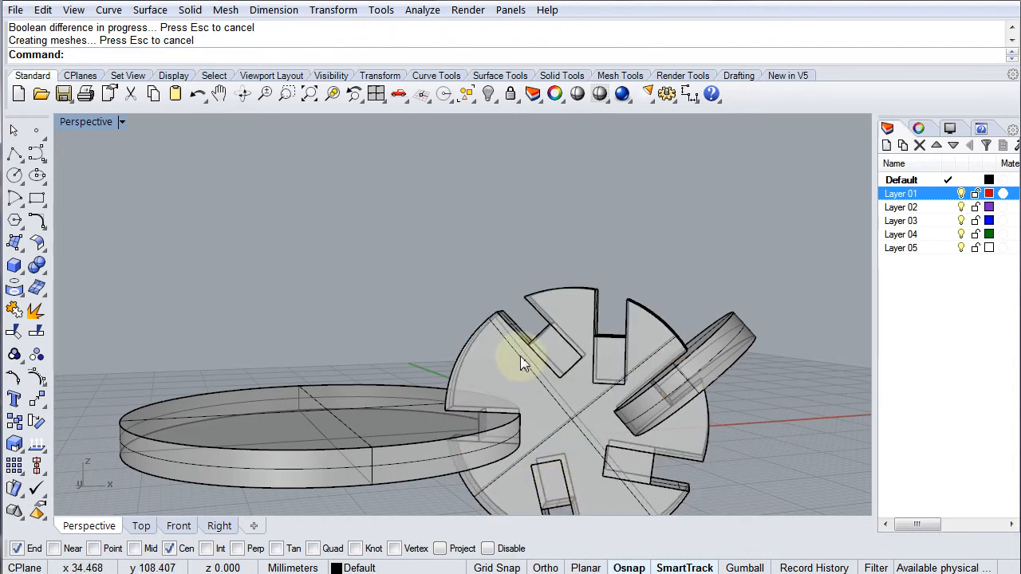
# Explode the cut middle disc into separate surfaces and clear the selection.
pyautogui.scroll(3, 530, 351)
pyautogui.moveTo(537, 347); pyautogui.dragTo(522, 381, button='right')
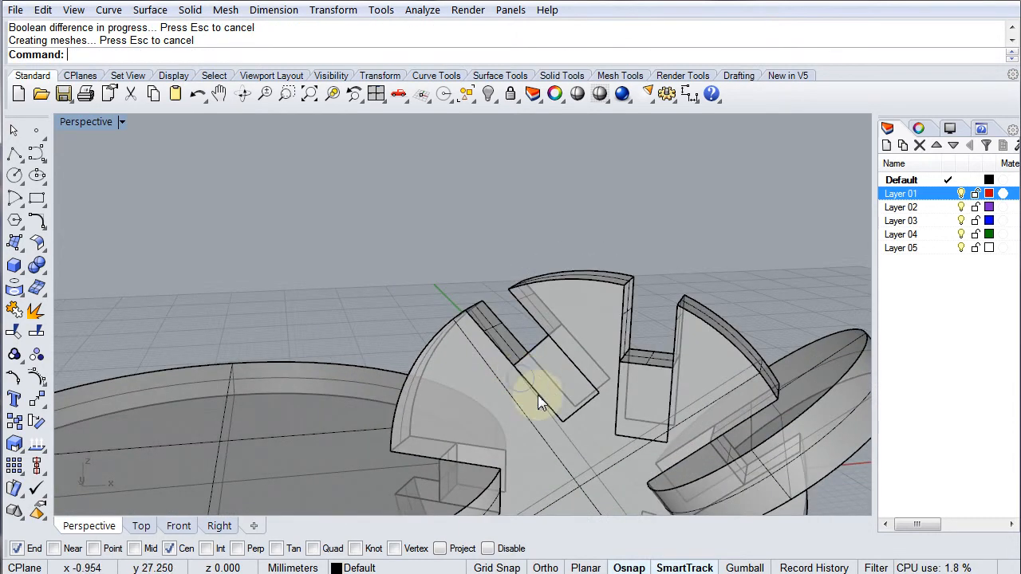
pyautogui.click(540, 423)
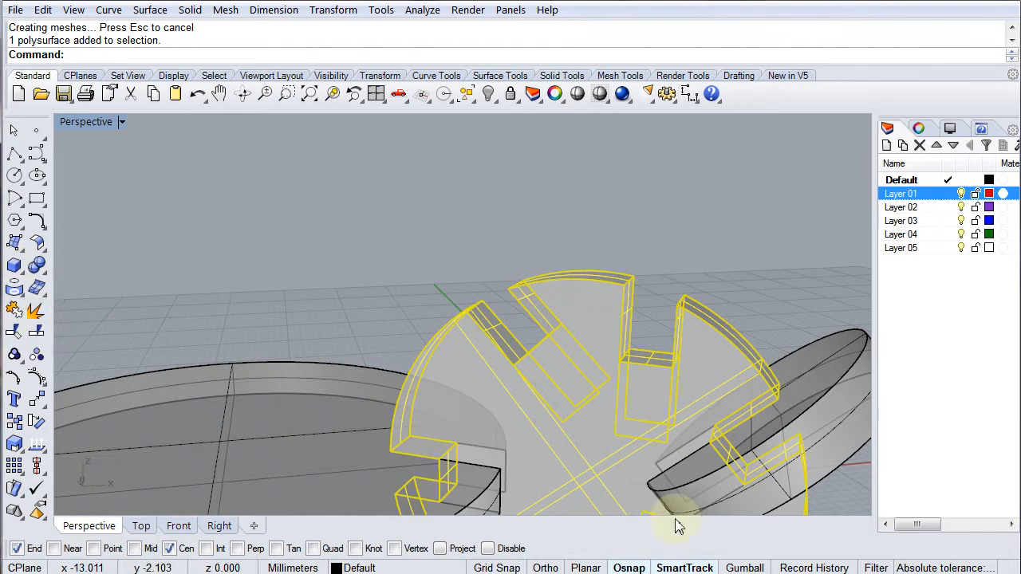
pyautogui.click(36, 313)
pyautogui.press('Escape')
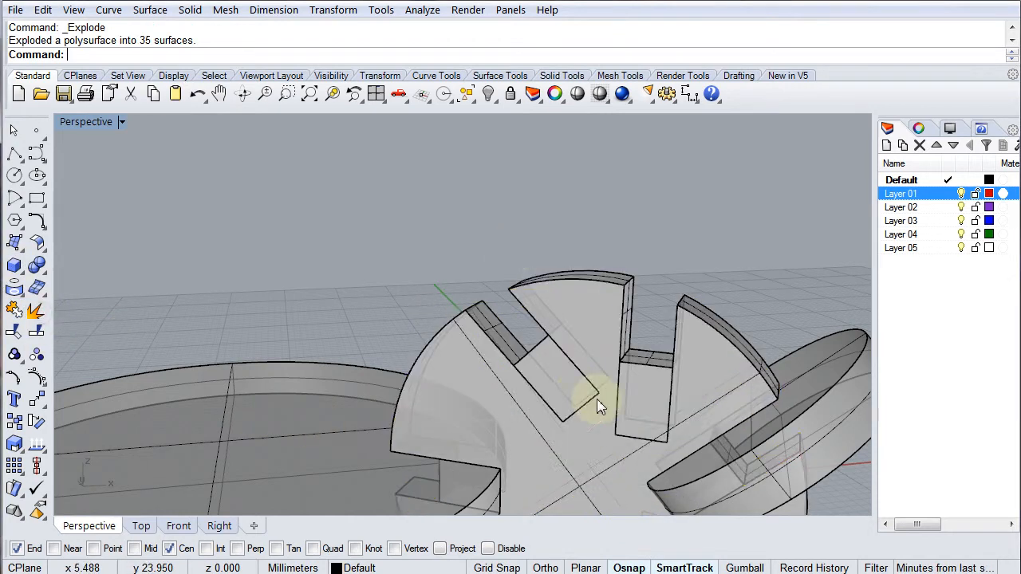
# Delete the two leftover rectangular surfaces covering the inner half of the middle disc's upper-left slot.
pyautogui.click(579, 395)
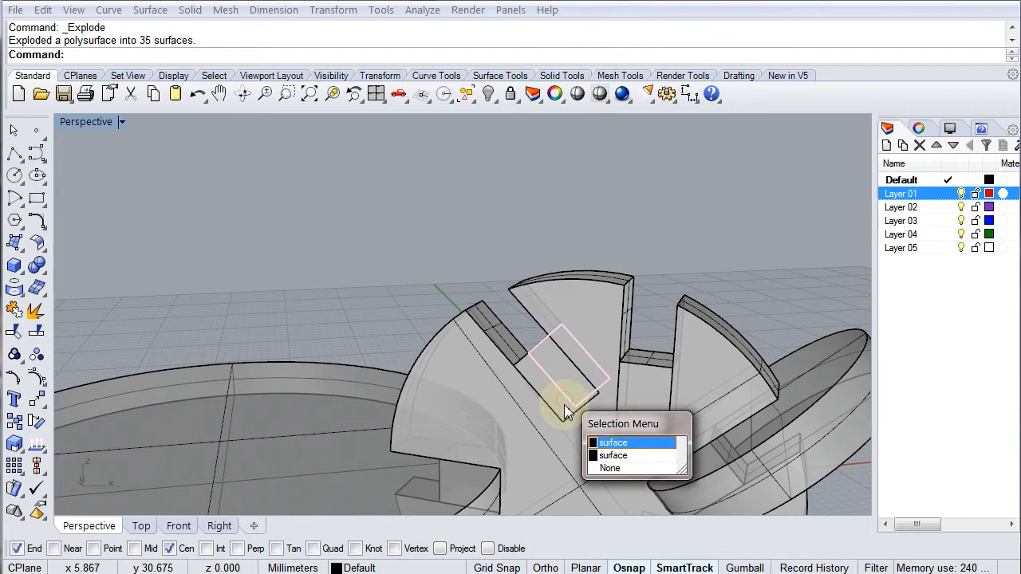
pyautogui.press('Return')
pyautogui.press('Delete')
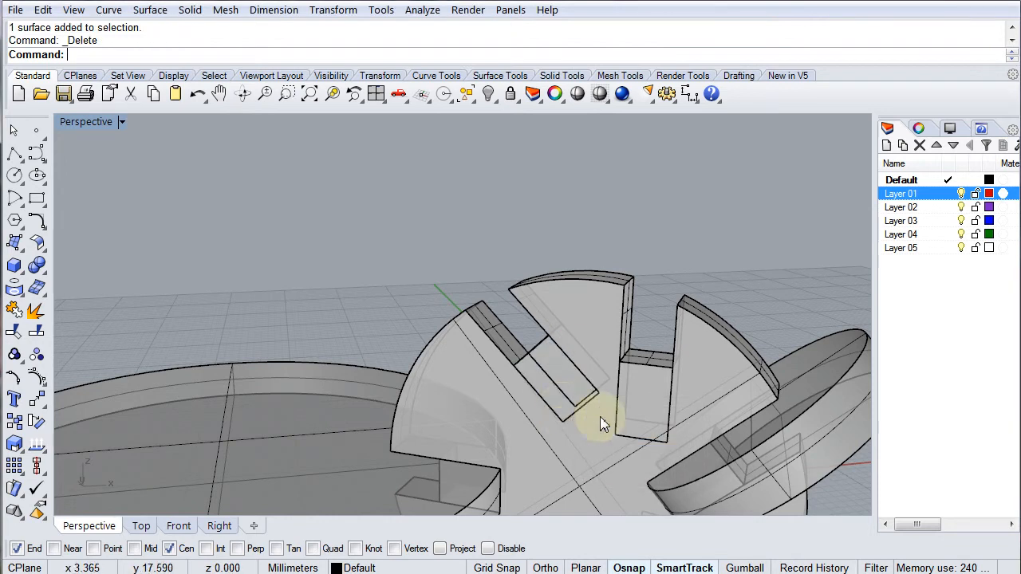
pyautogui.moveTo(604, 418); pyautogui.dragTo(539, 408, button='right')
pyautogui.click(604, 384)
pyautogui.press('Delete')
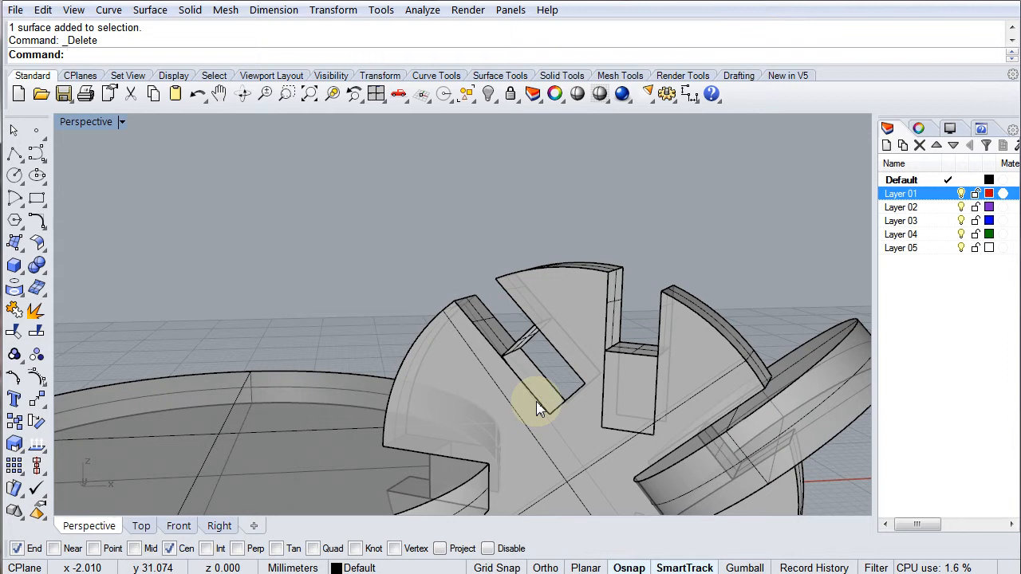
# Undo the surface deletions, the explode and the Boolean difference to restore the copies, and clear the selection.
pyautogui.hotkey('ctrl', 'z')
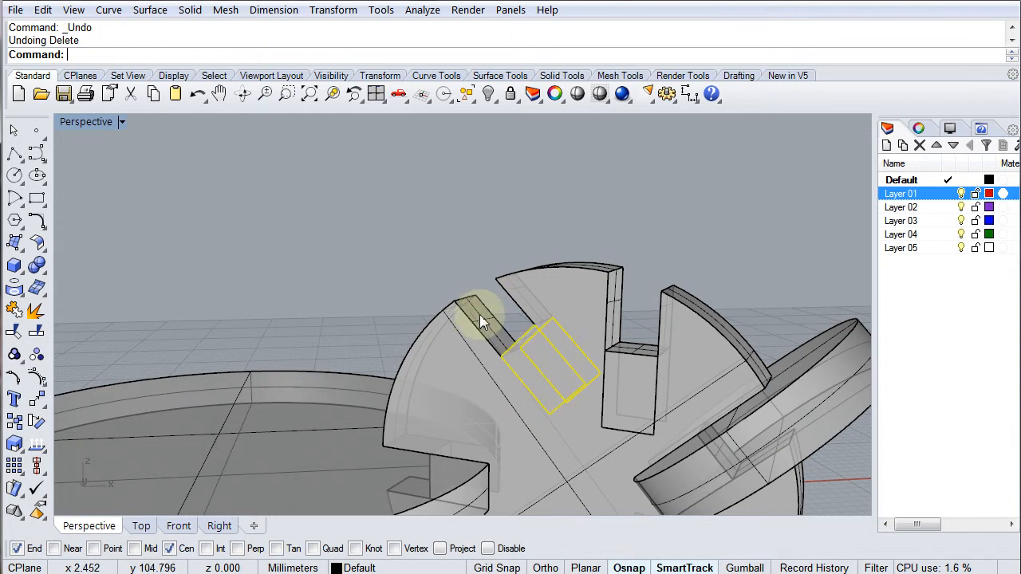
pyautogui.scroll(5, 481, 324)
pyautogui.scroll(-9, 481, 324)
pyautogui.scroll(-4, 481, 329)
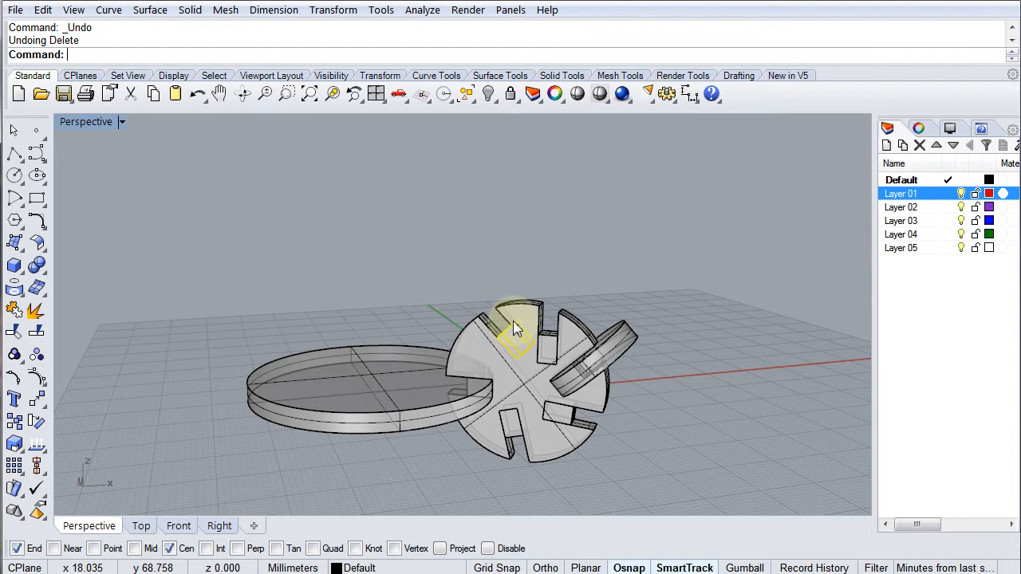
pyautogui.scroll(2, 516, 350)
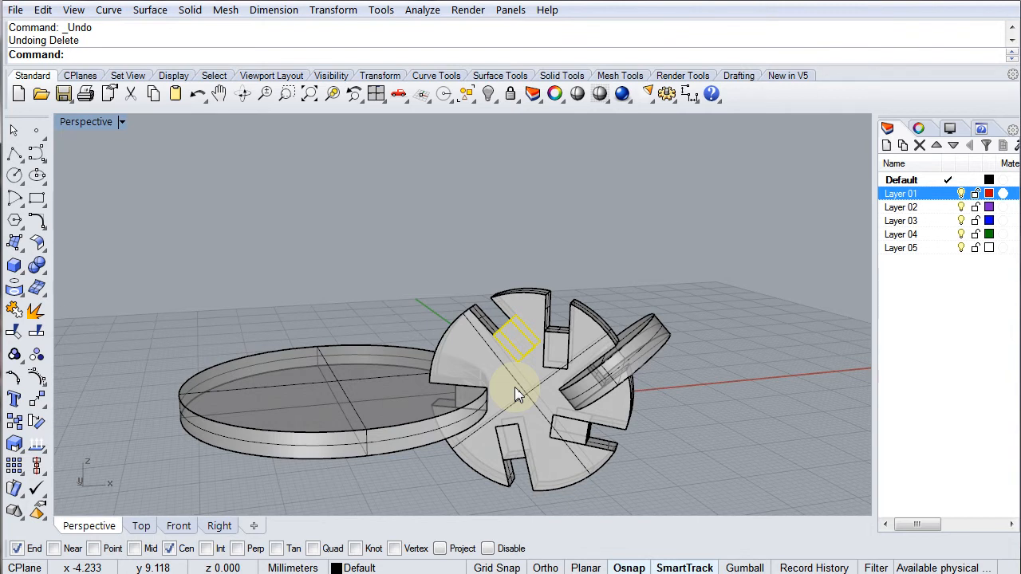
pyautogui.hotkey('ctrl', 'z')
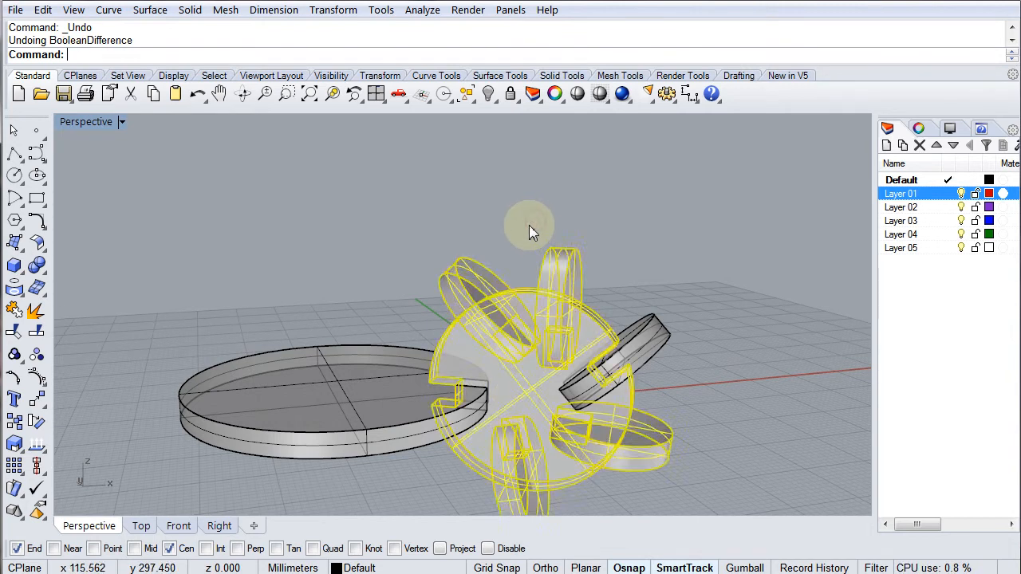
pyautogui.press('Escape')
# Examine the overlap between the restored copies and the middle disc, checking a copy and the middle disc individually, and clear the selection.
pyautogui.moveTo(525, 260); pyautogui.dragTo(529, 296, button='right')
pyautogui.moveTo(529, 296); pyautogui.dragTo(515, 323)
pyautogui.click(473, 385)
pyautogui.click(485, 355)
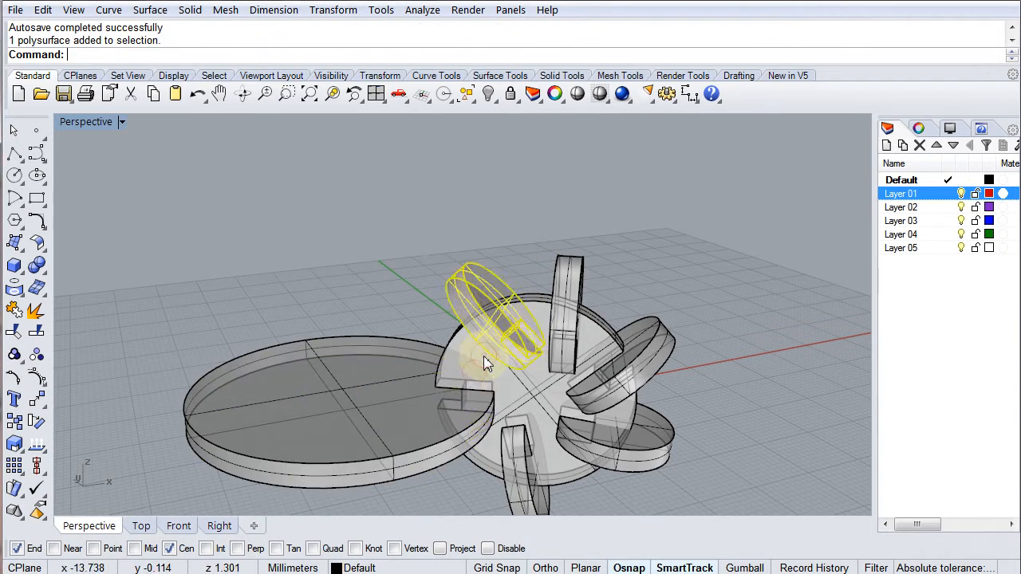
pyautogui.click(505, 387)
pyautogui.moveTo(502, 389); pyautogui.dragTo(458, 399, button='right')
pyautogui.moveTo(478, 351); pyautogui.dragTo(482, 366, button='right')
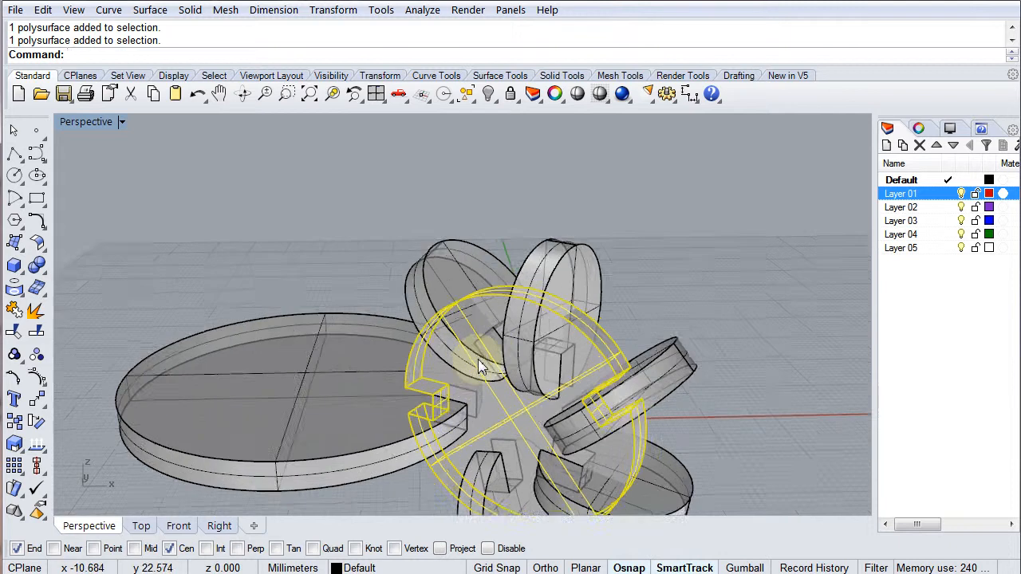
pyautogui.moveTo(483, 423); pyautogui.dragTo(551, 280, button='right')
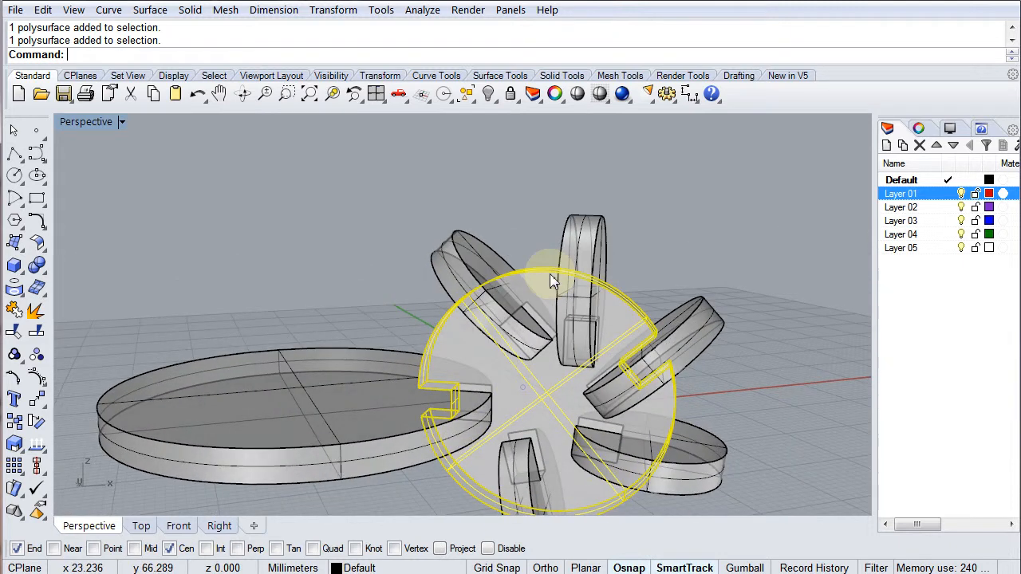
pyautogui.click(611, 166)
pyautogui.moveTo(546, 332); pyautogui.dragTo(540, 364, button='right')
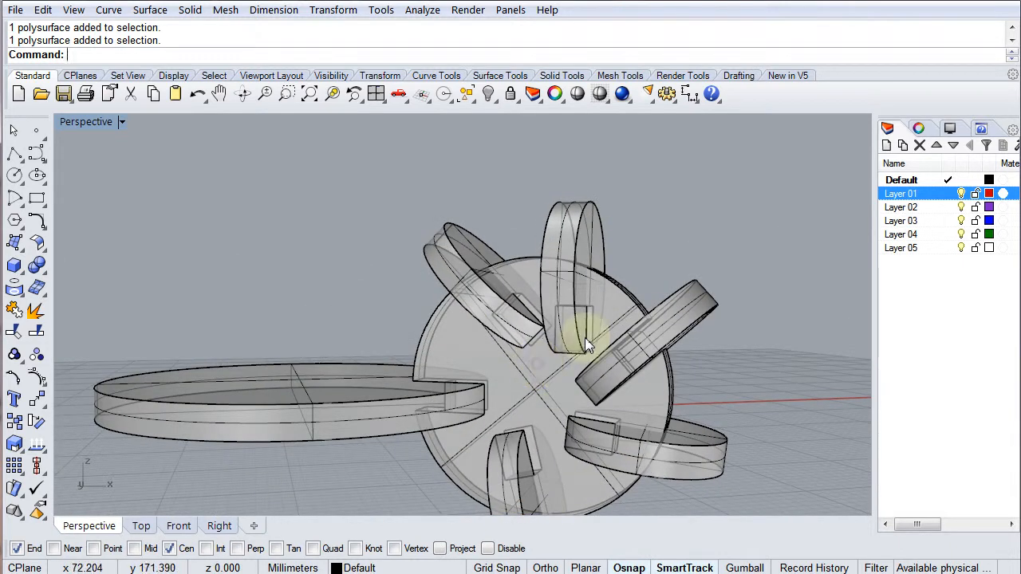
pyautogui.click(38, 268)
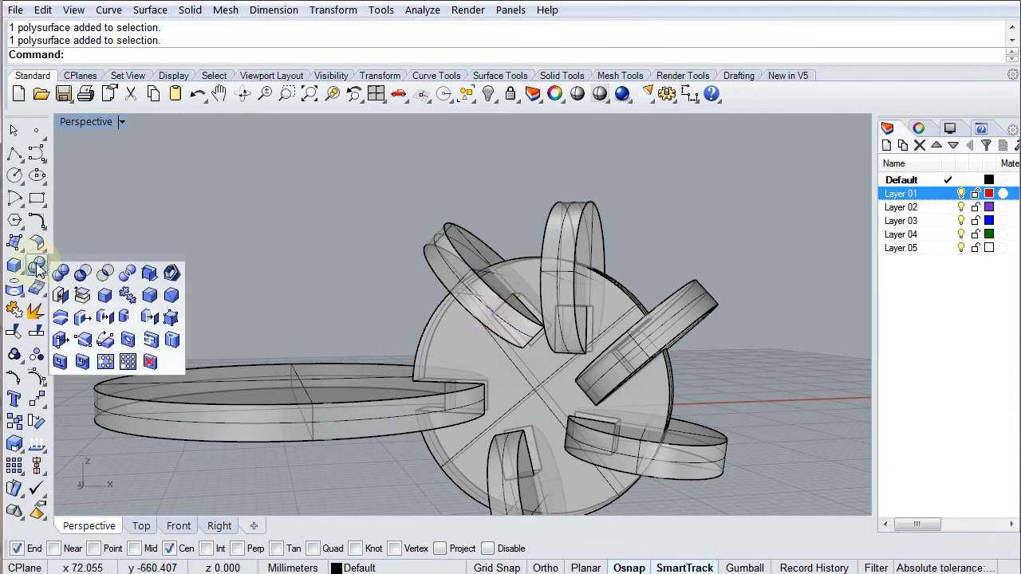
pyautogui.click(104, 274)
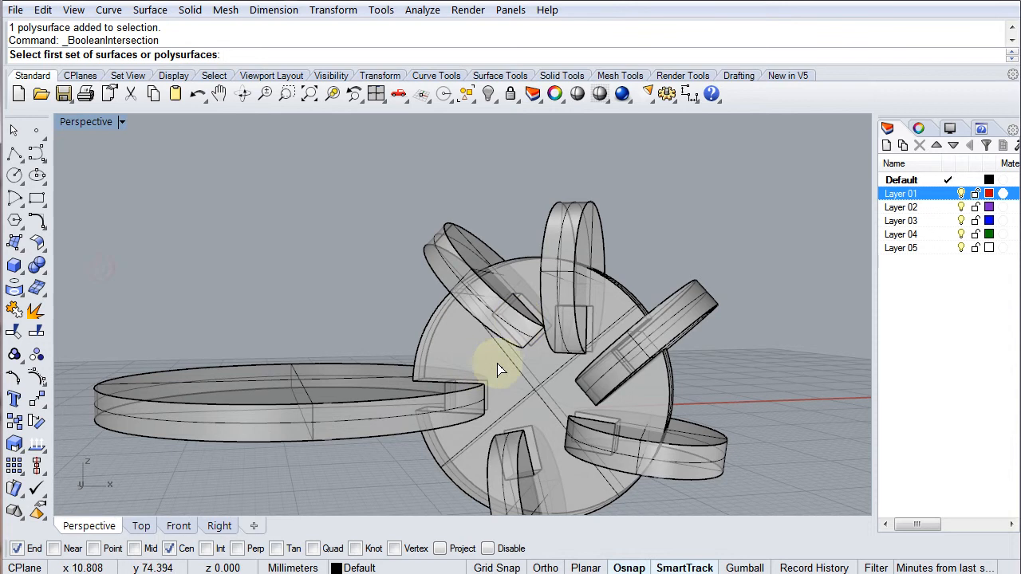
pyautogui.press('Escape')
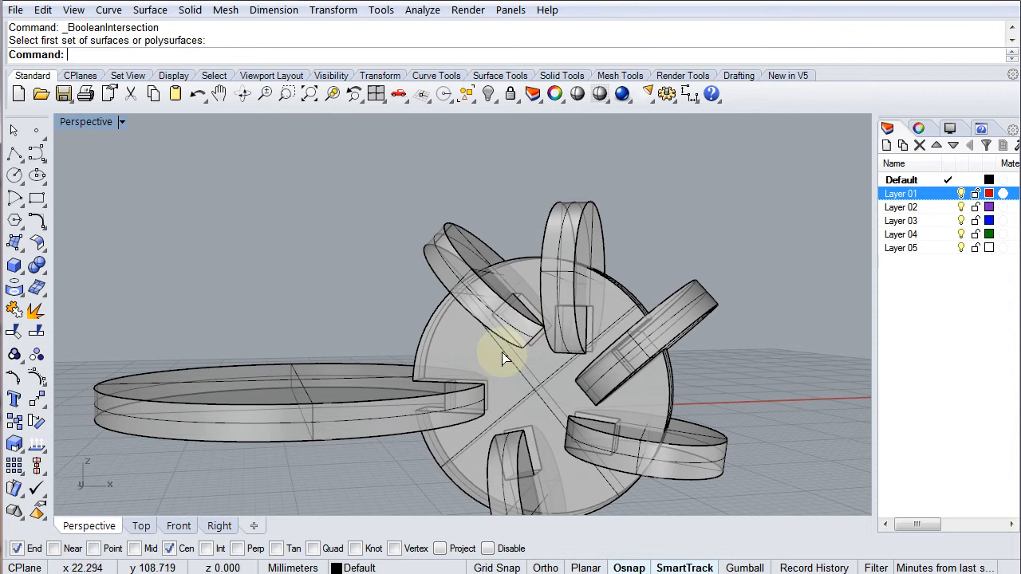
# Duplicate the middle disc and the four rotated copies in place, and hide one set of the five objects.
pyautogui.click(514, 363)
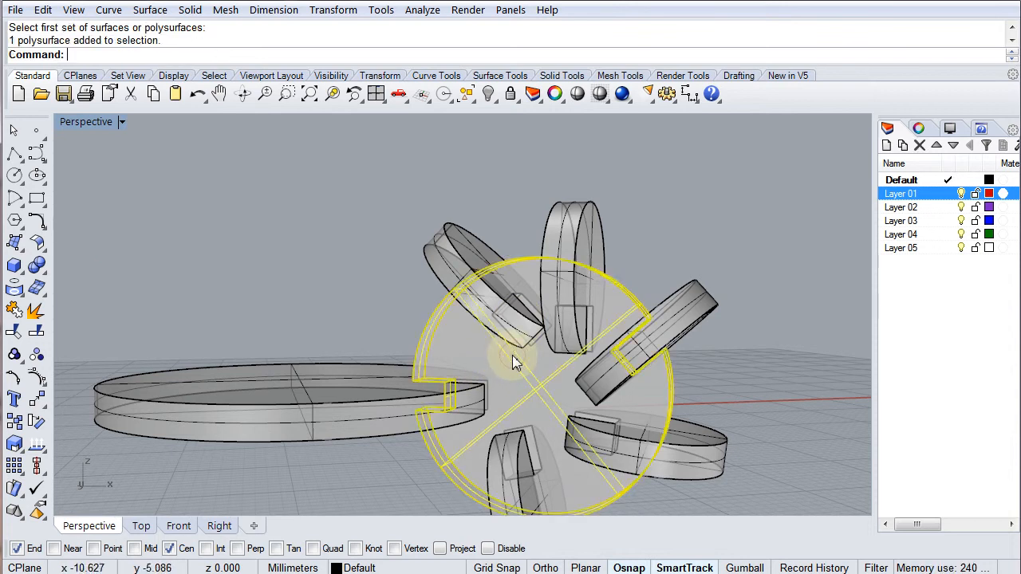
pyautogui.click(457, 262)
pyautogui.click(569, 220)
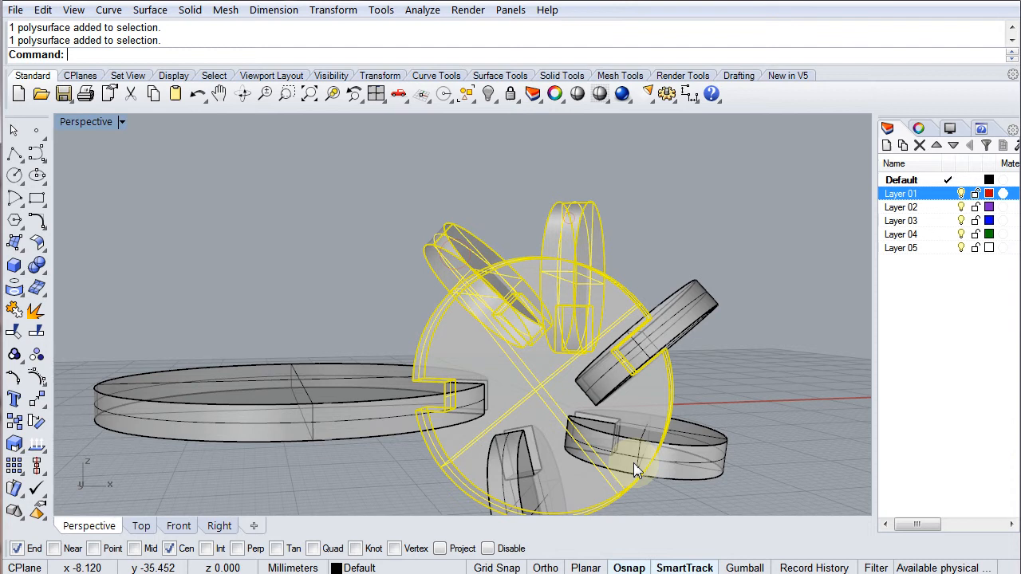
pyautogui.click(680, 463)
pyautogui.click(537, 468)
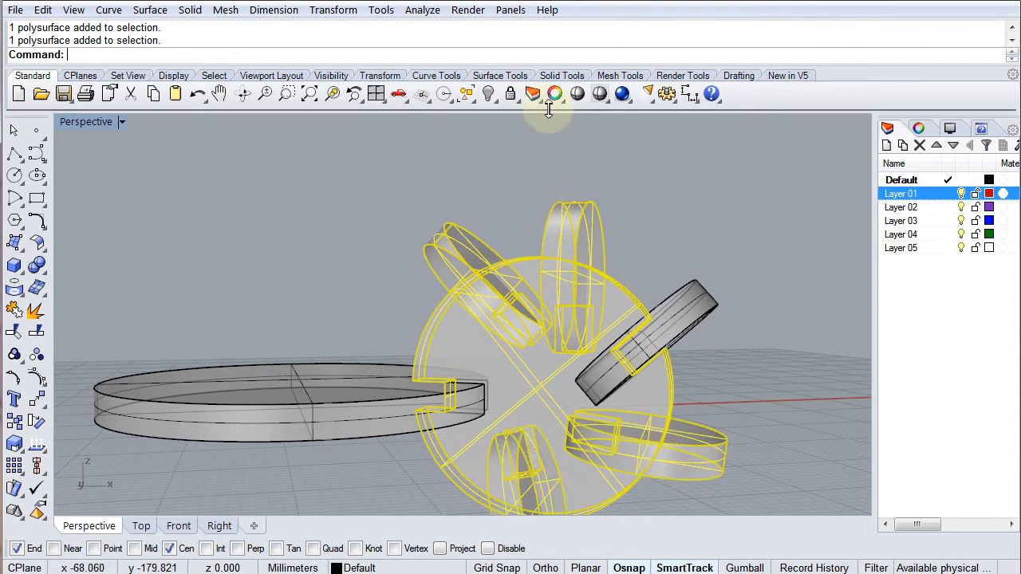
pyautogui.hotkey('ctrl', 'v')
pyautogui.click(488, 94)
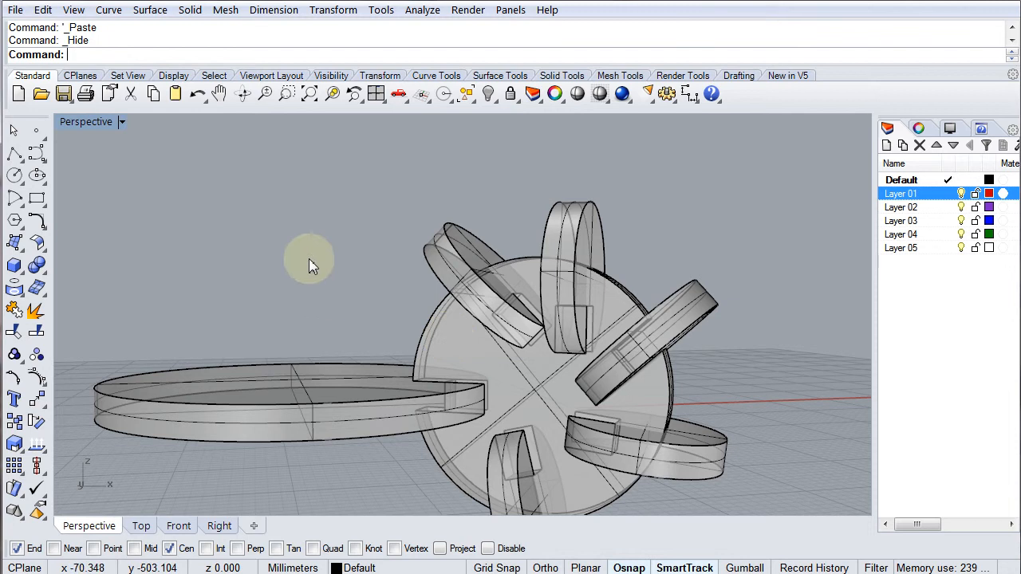
# Run a Boolean intersection between the middle disc and the four rotated copies, leaving out the original small slotted disc.
pyautogui.click(40, 272)
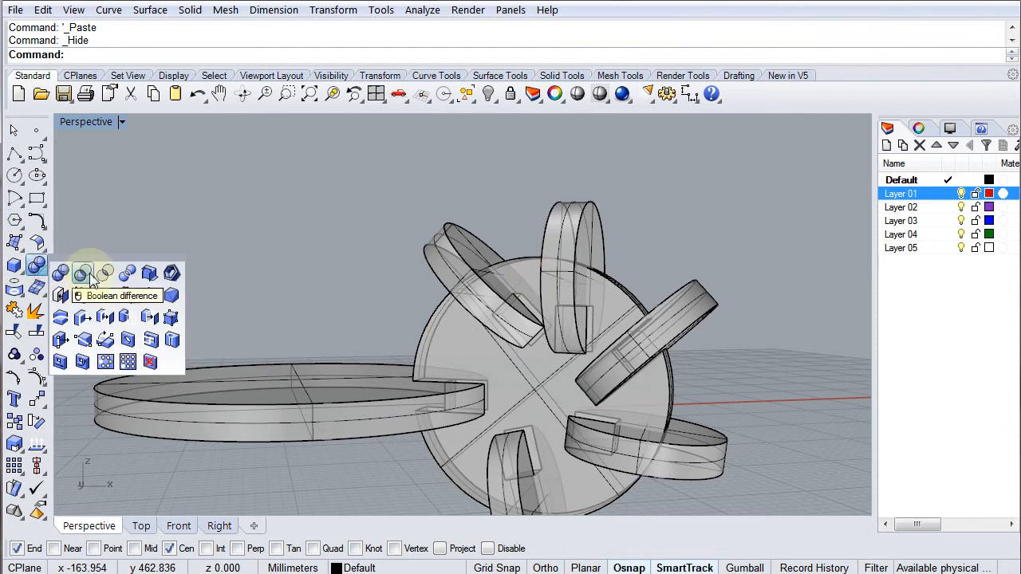
pyautogui.click(105, 275)
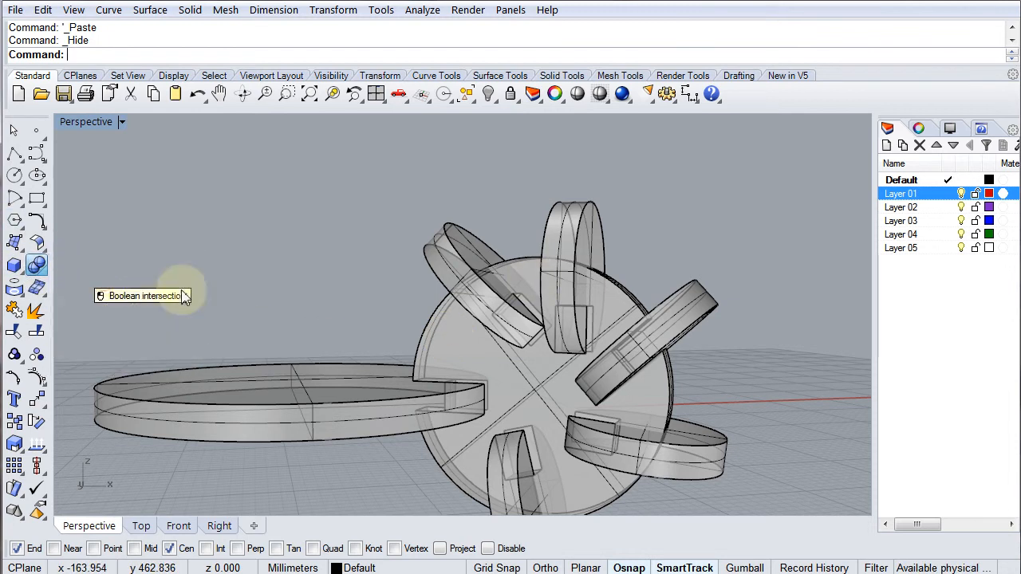
pyautogui.click(539, 391)
pyautogui.press('Return')
pyautogui.click(470, 245)
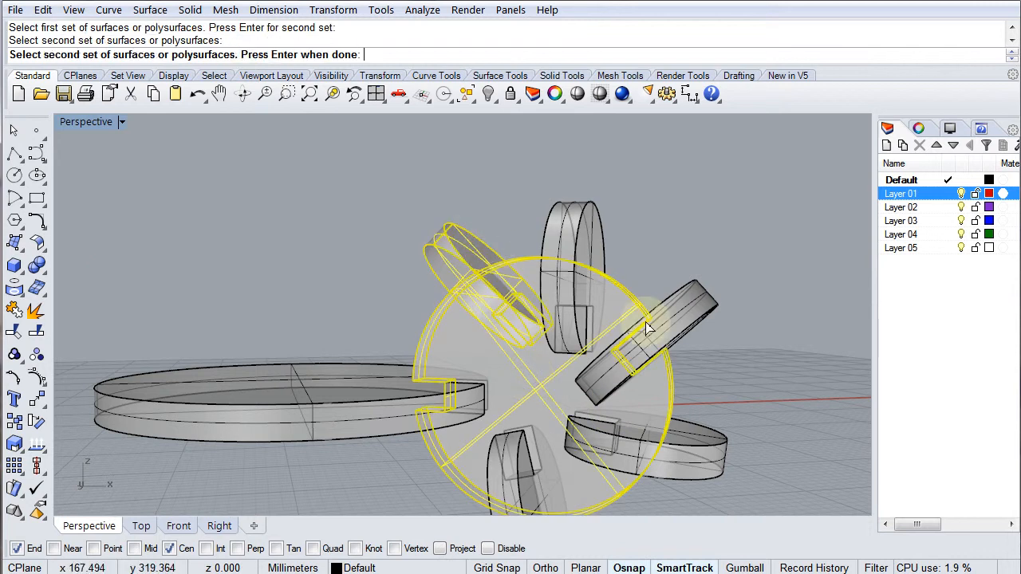
pyautogui.click(679, 297)
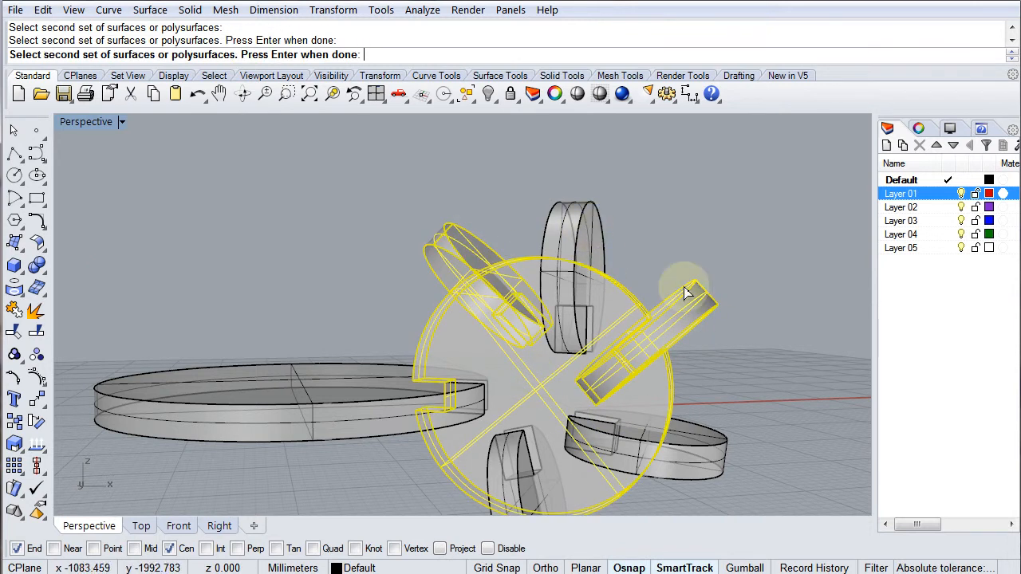
pyautogui.click(694, 317)
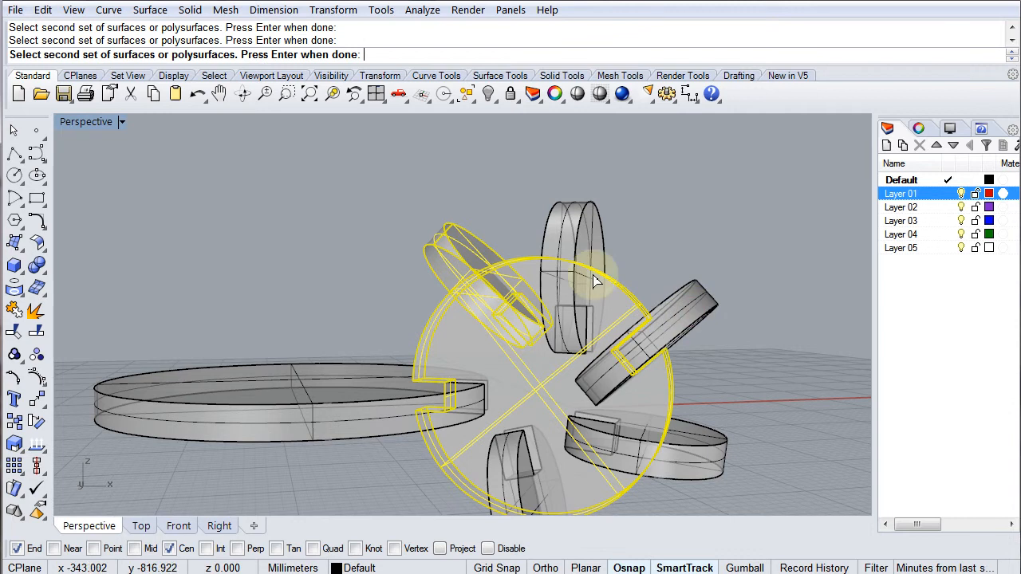
pyautogui.click(608, 229)
pyautogui.click(716, 453)
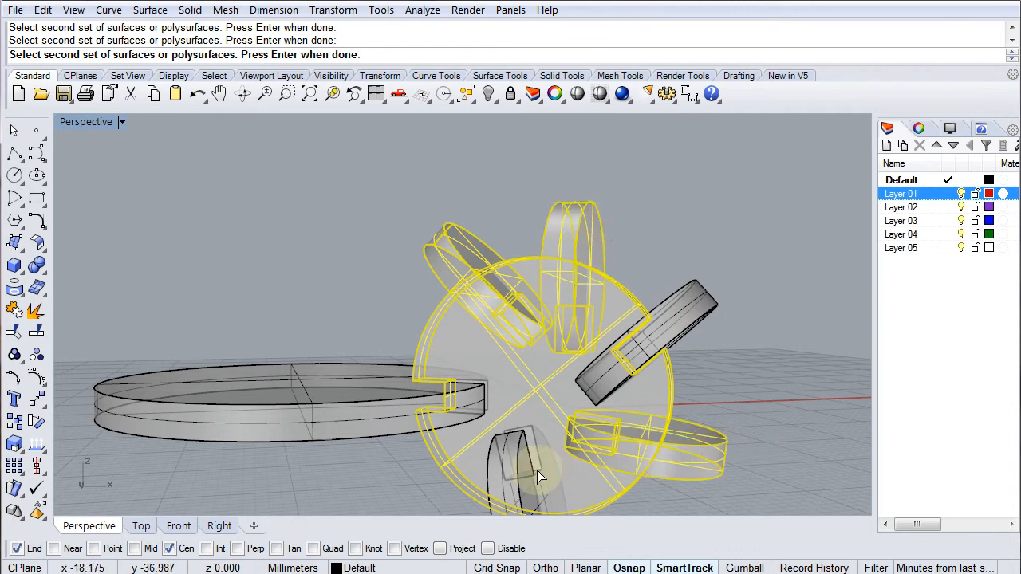
pyautogui.click(507, 470)
pyautogui.press('Return')
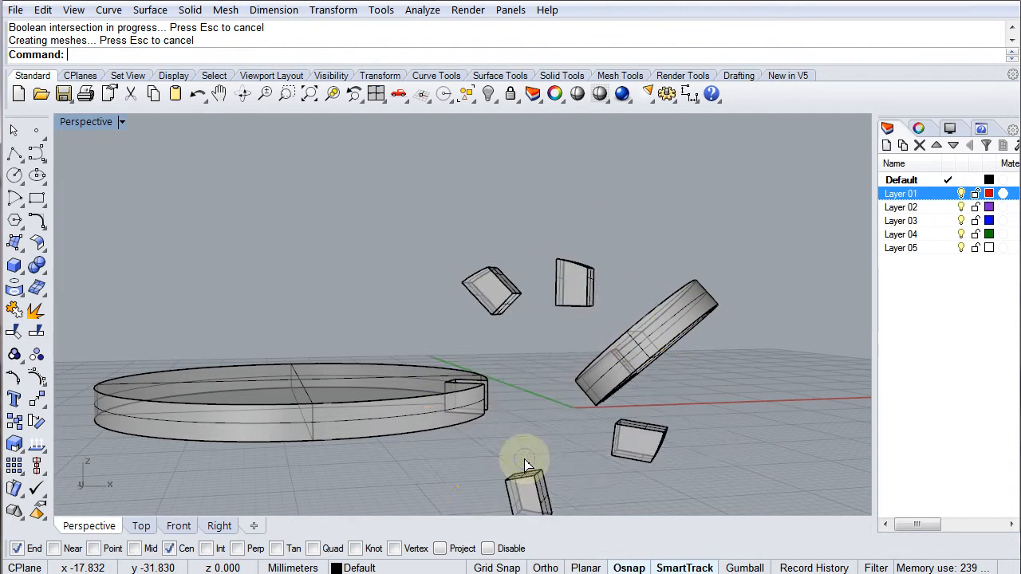
# Move the four small intersection blocks to Layer 01.
pyautogui.moveTo(532, 312); pyautogui.dragTo(651, 363, button='right')
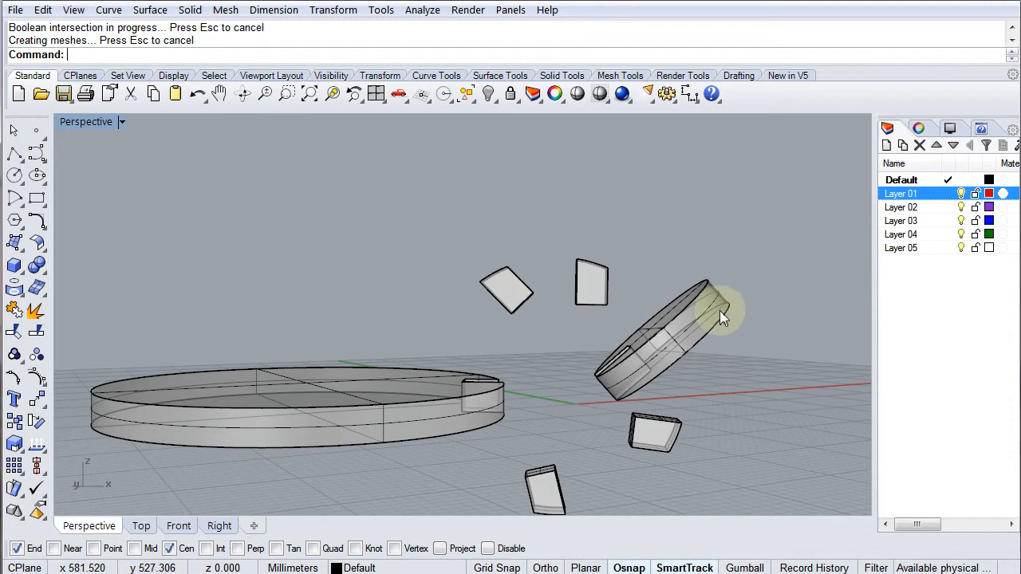
pyautogui.click(522, 303)
pyautogui.keyDown('shift'); pyautogui.click(591, 286); pyautogui.keyUp('shift')
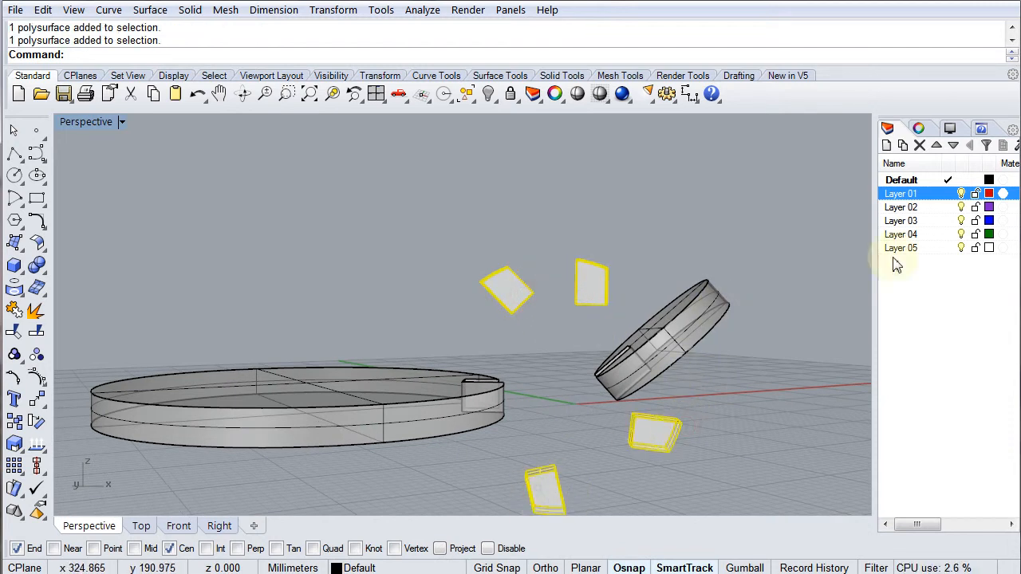
pyautogui.rightClick(941, 197)
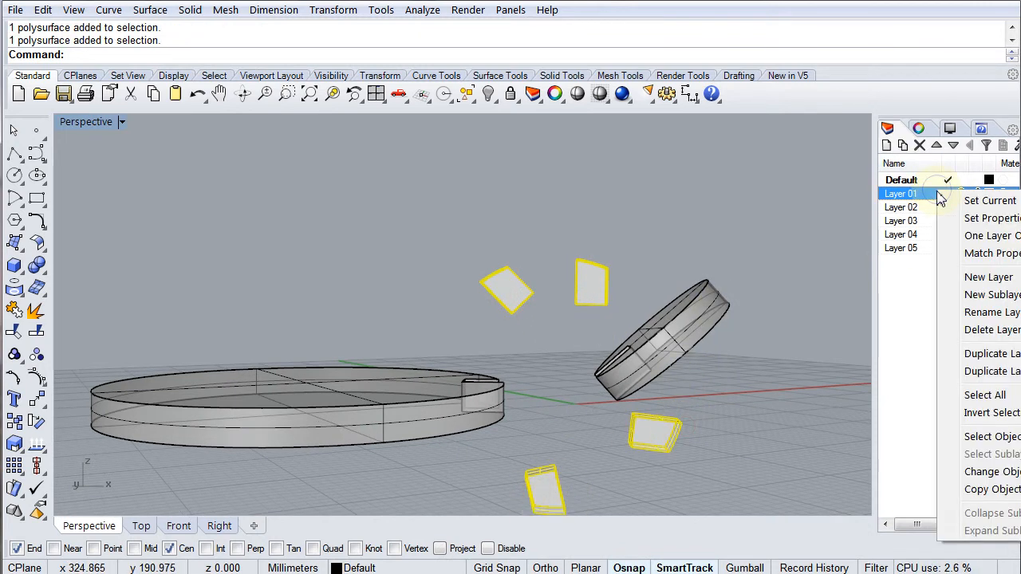
pyautogui.click(967, 474)
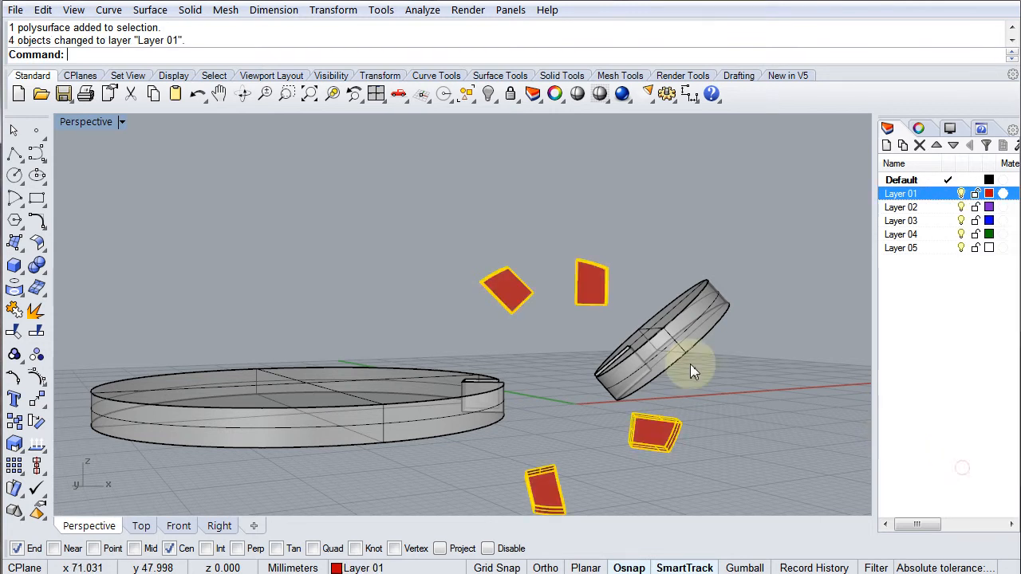
# Show the hidden discs again, check the middle disc against the red blocks, and clear the selection.
pyautogui.moveTo(722, 321); pyautogui.dragTo(661, 358, button='right')
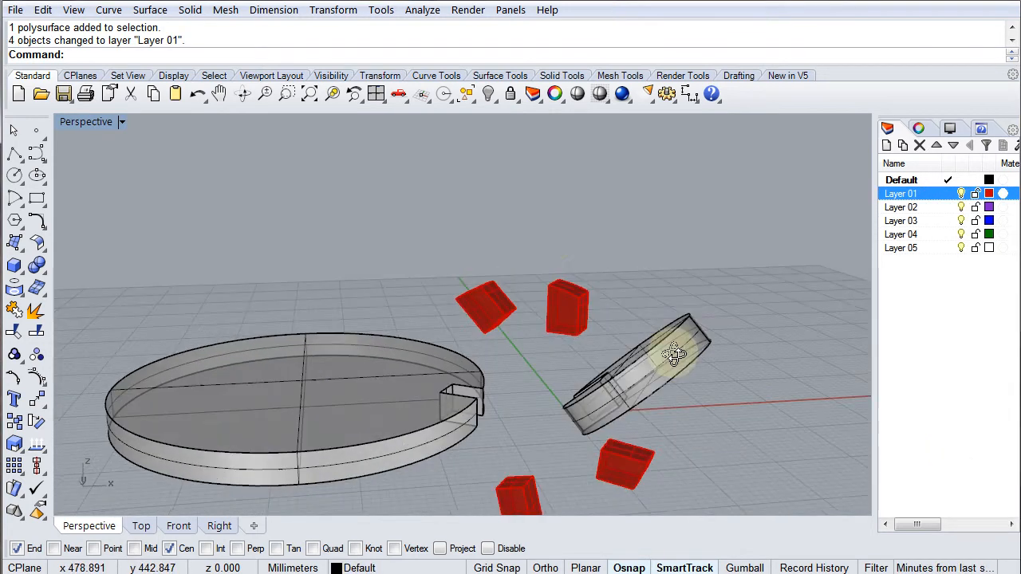
pyautogui.rightClick(490, 100)
pyautogui.moveTo(586, 381); pyautogui.dragTo(599, 353, button='right')
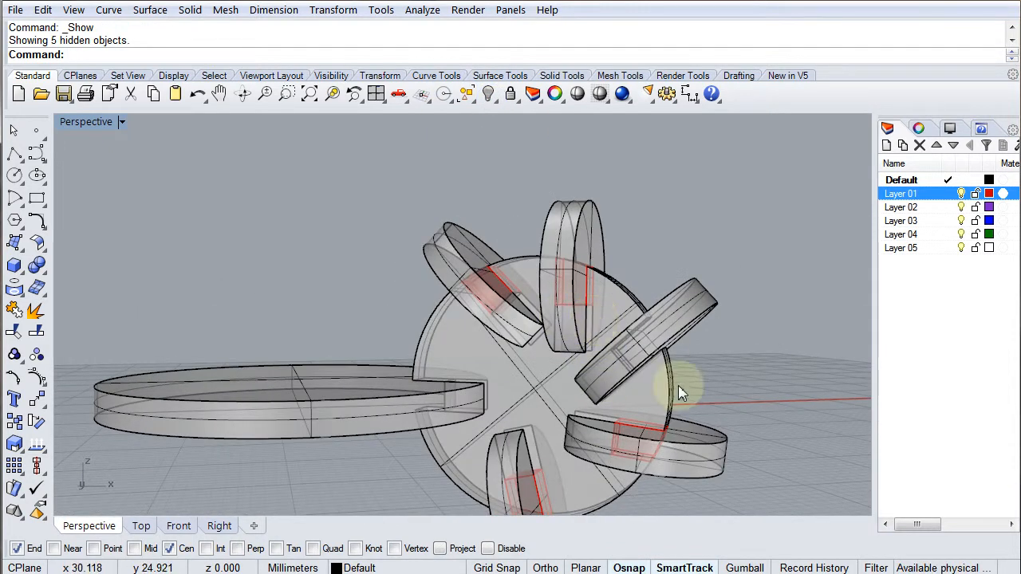
pyautogui.moveTo(679, 386); pyautogui.dragTo(683, 406, button='right')
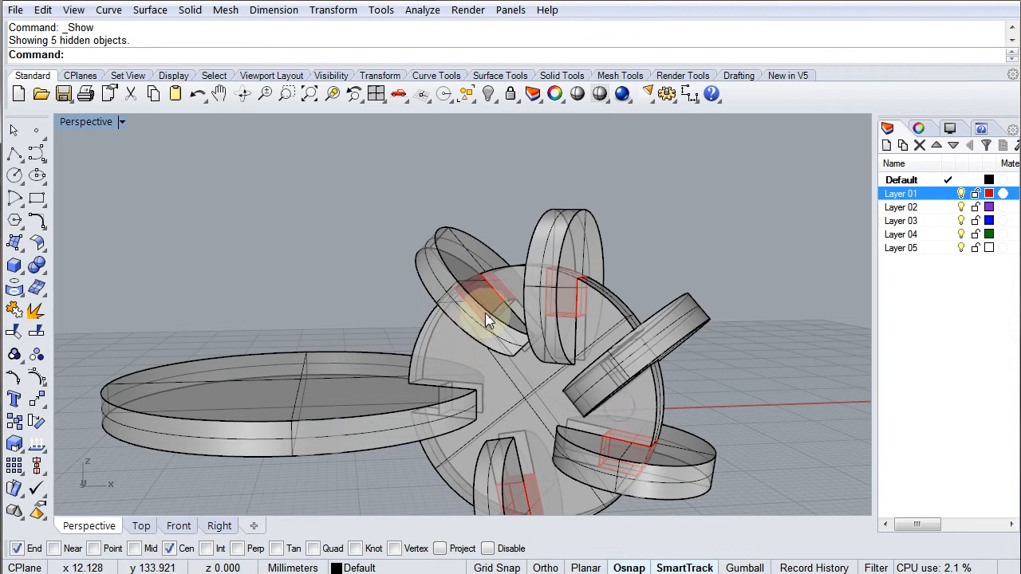
pyautogui.click(481, 378)
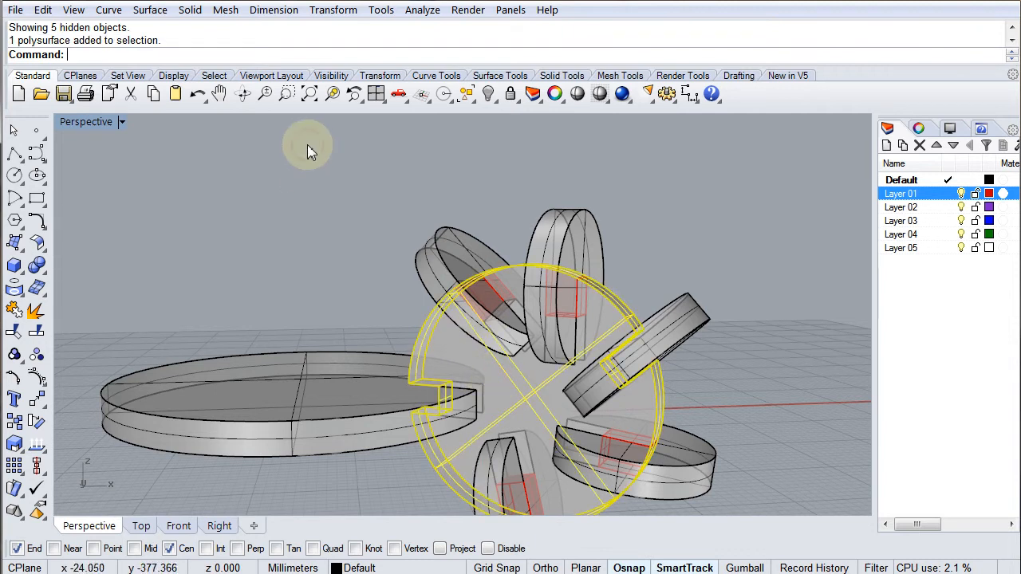
pyautogui.press('Escape')
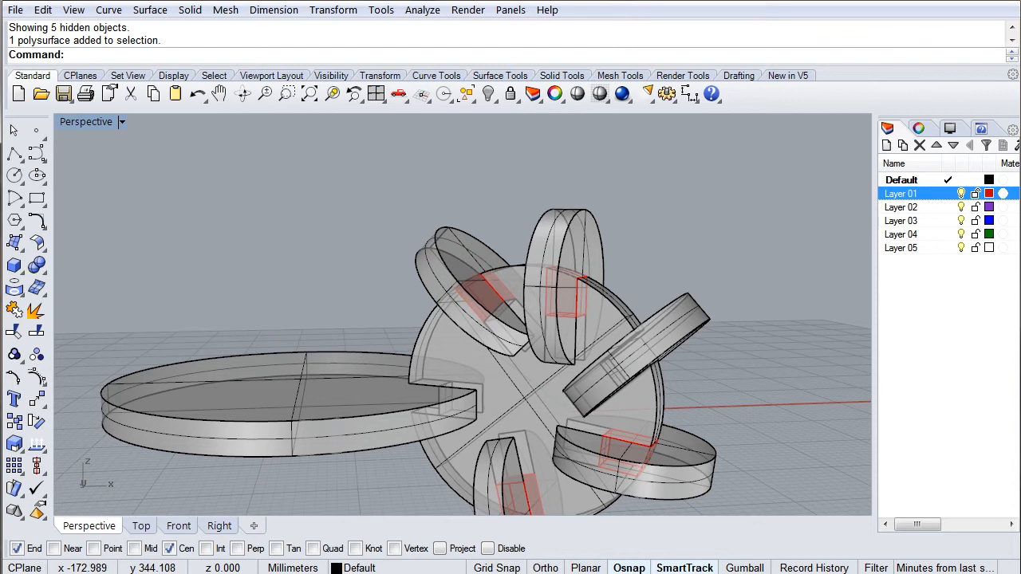
# Subtract the four red intersection blocks from the middle disc with a Boolean difference, with DeleteInput set to Yes.
pyautogui.click(39, 271)
pyautogui.click(80, 277)
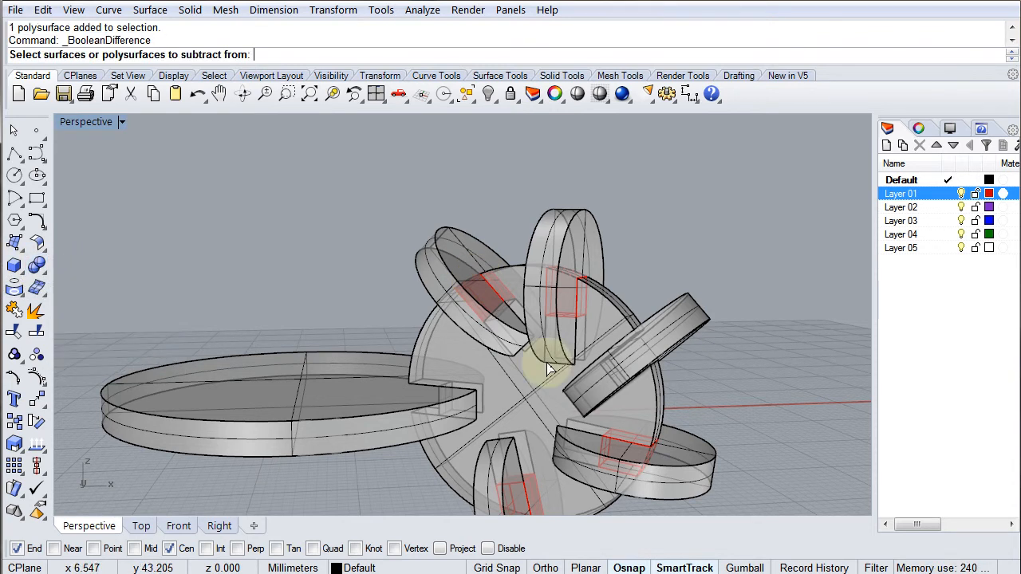
pyautogui.click(518, 383)
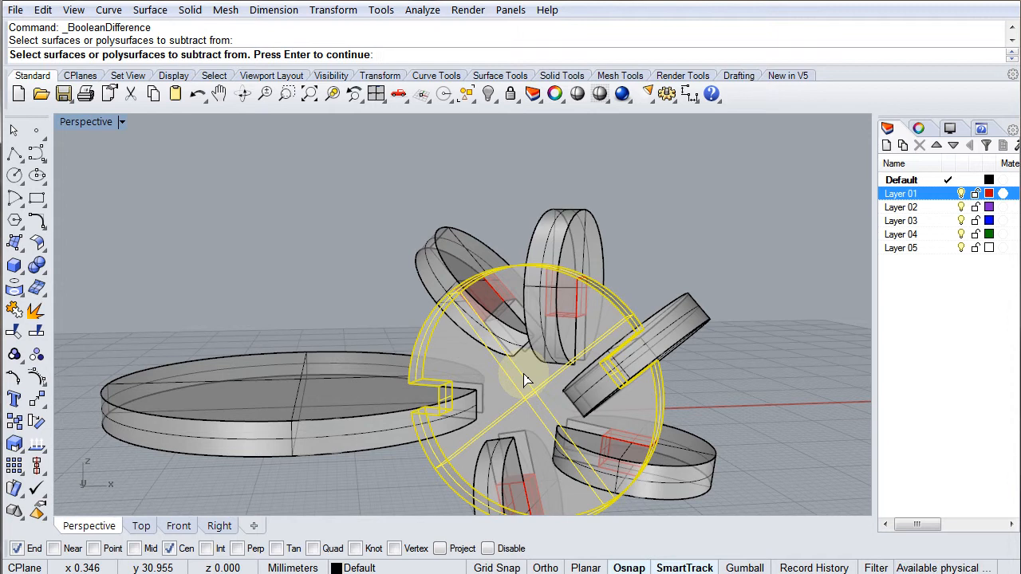
pyautogui.rightClick(511, 303)
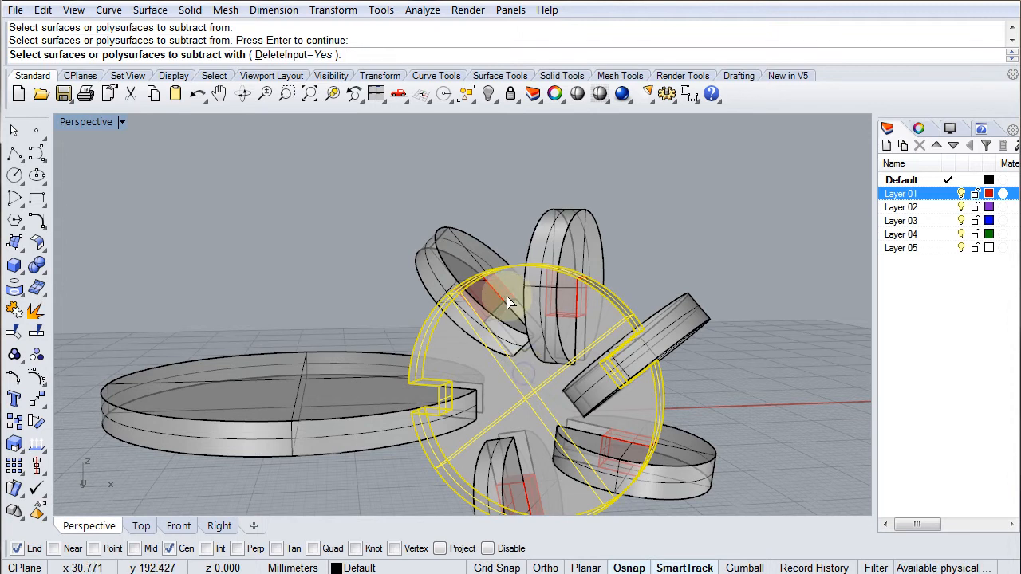
pyautogui.click(511, 304)
pyautogui.click(568, 310)
pyautogui.click(580, 311)
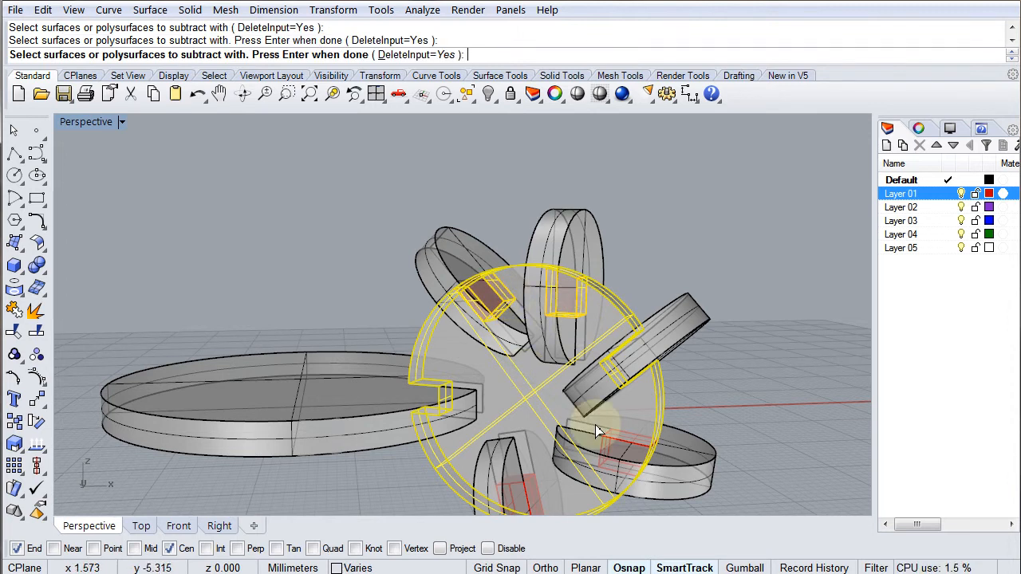
pyautogui.click(619, 447)
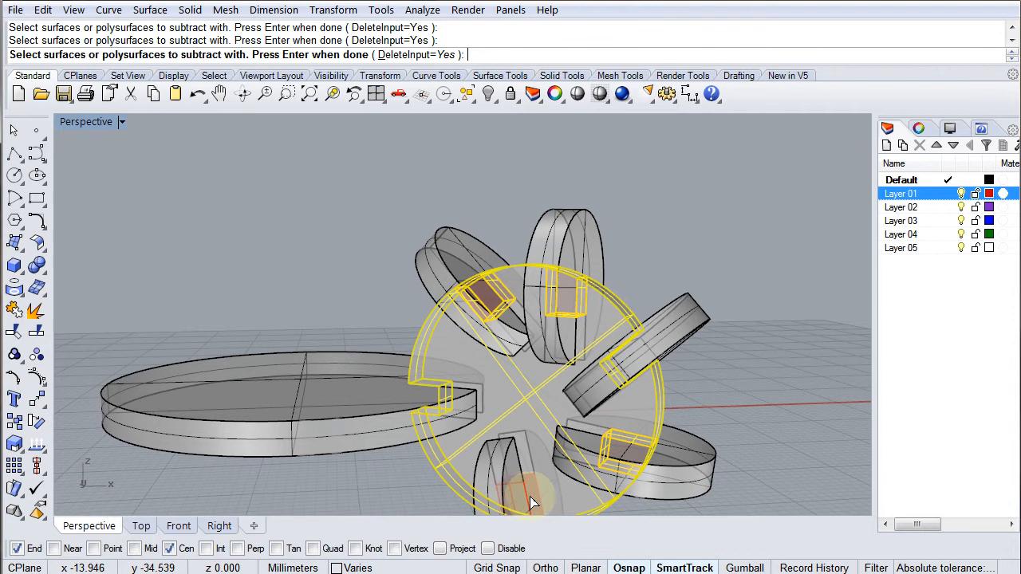
pyautogui.click(532, 503)
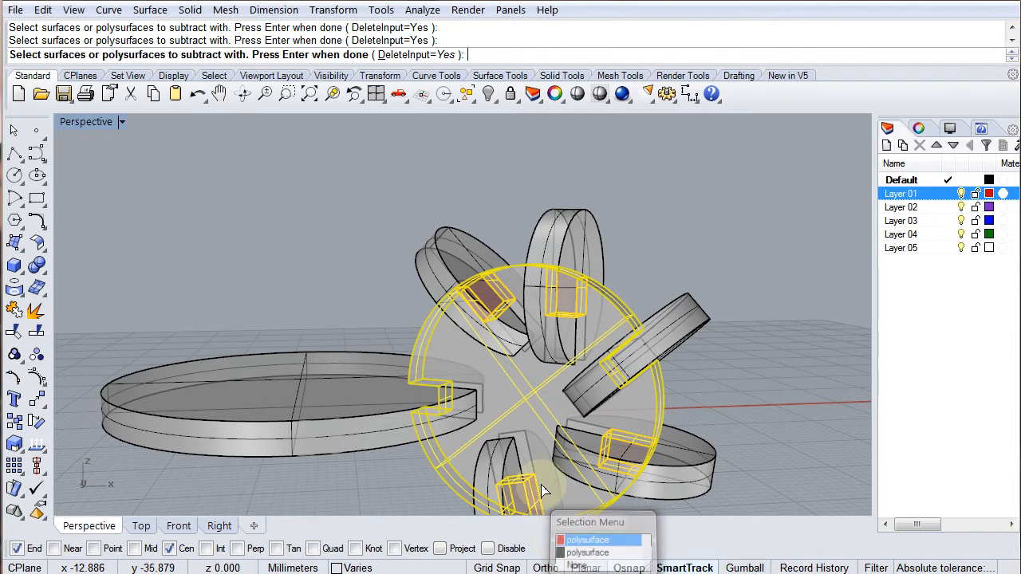
pyautogui.rightClick(725, 213)
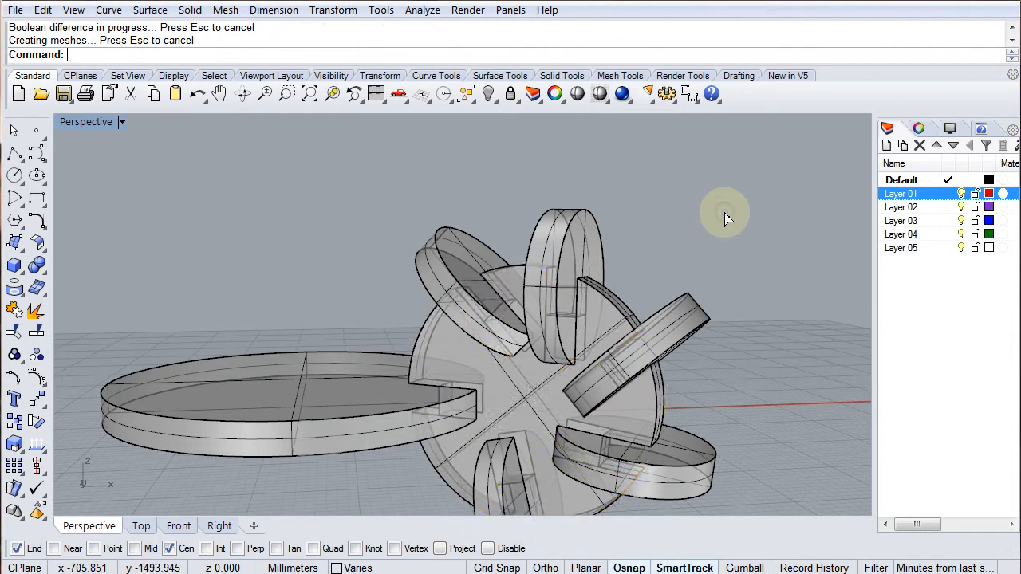
# Examine the new slots in the middle disc and how the surrounding copies fit them, and clear the selection.
pyautogui.moveTo(673, 279); pyautogui.dragTo(638, 253, button='right')
pyautogui.click(531, 372)
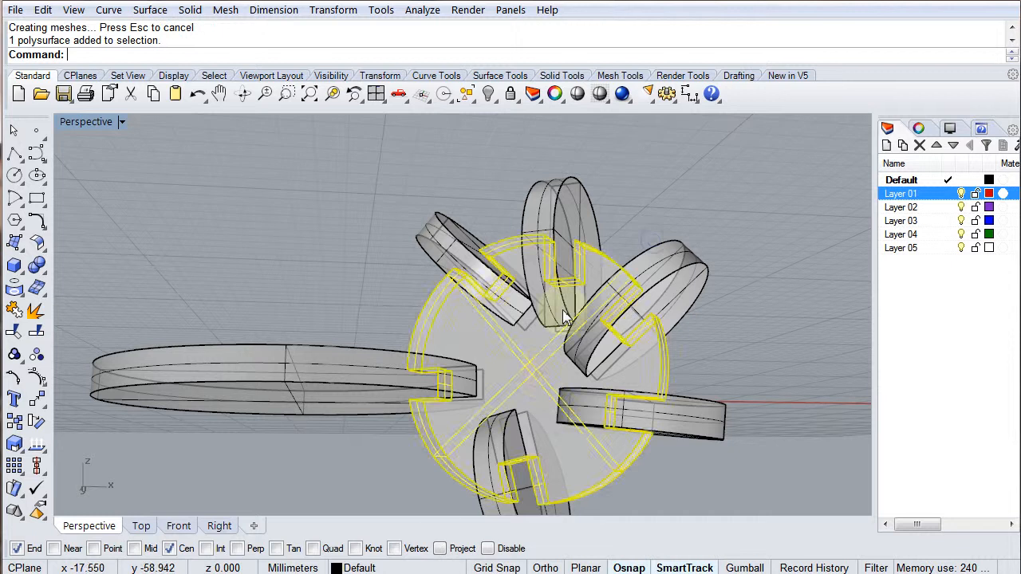
pyautogui.moveTo(563, 317); pyautogui.dragTo(536, 328, button='right')
pyautogui.click(508, 278)
pyautogui.click(547, 412)
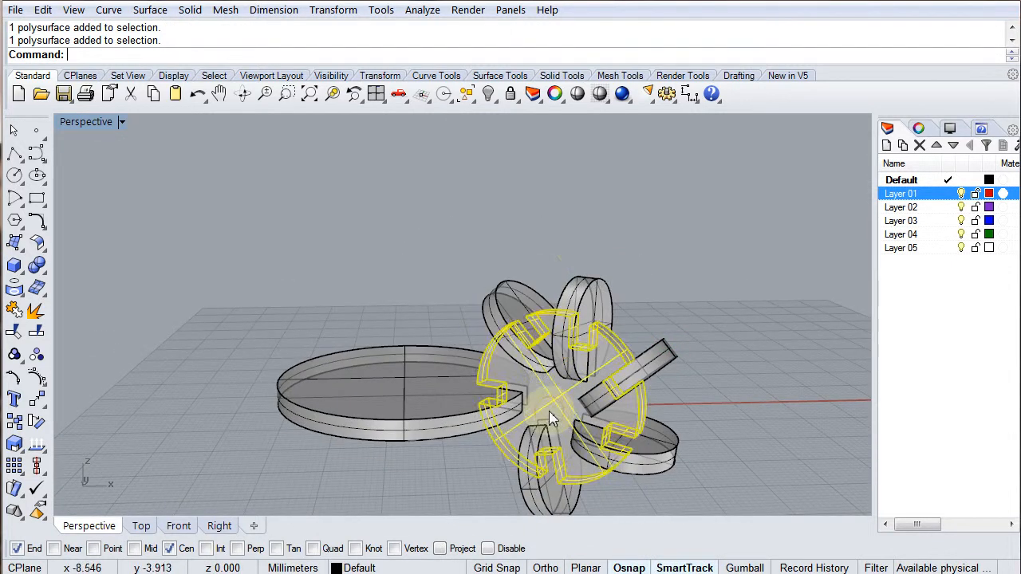
pyautogui.click(579, 244)
# Group the slotted middle disc with the five small discs around it, and check that they select together.
pyautogui.moveTo(500, 386); pyautogui.dragTo(639, 308, button='right')
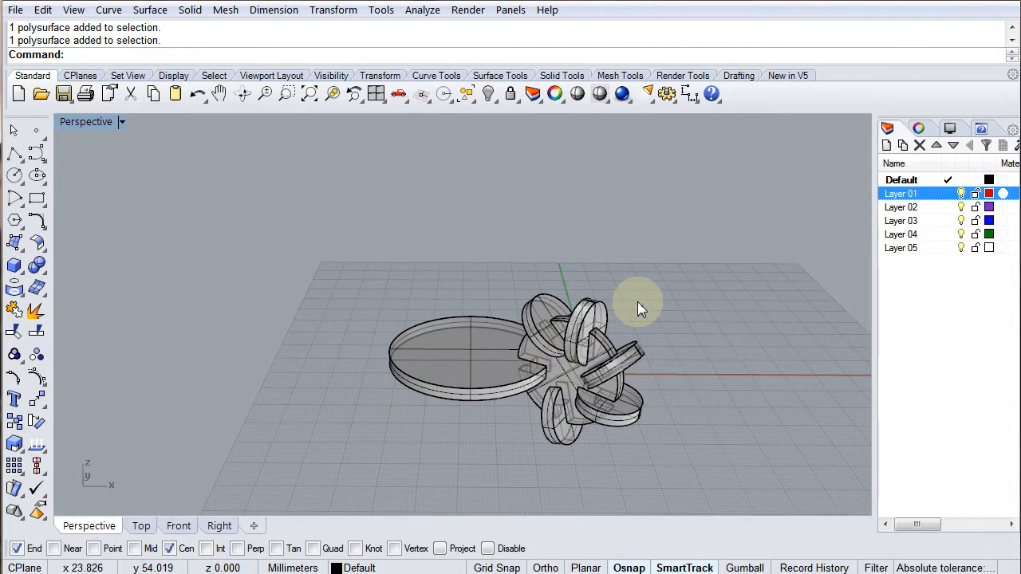
pyautogui.click(546, 315)
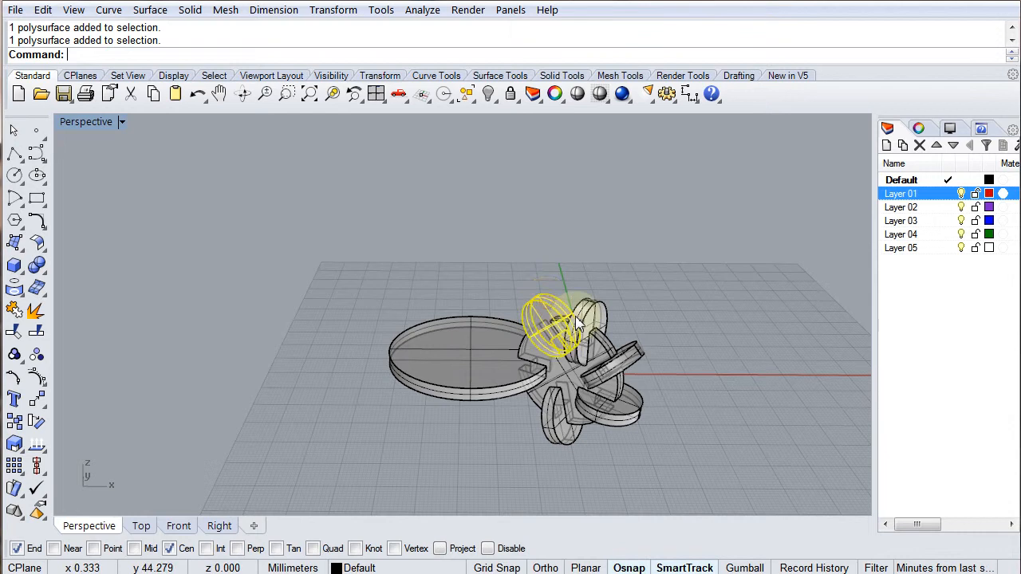
pyautogui.moveTo(563, 369); pyautogui.dragTo(592, 348, button='right')
pyautogui.keyDown('shift'); pyautogui.click(599, 327); pyautogui.keyUp('shift')
pyautogui.keyDown('shift'); pyautogui.click(604, 309); pyautogui.keyUp('shift')
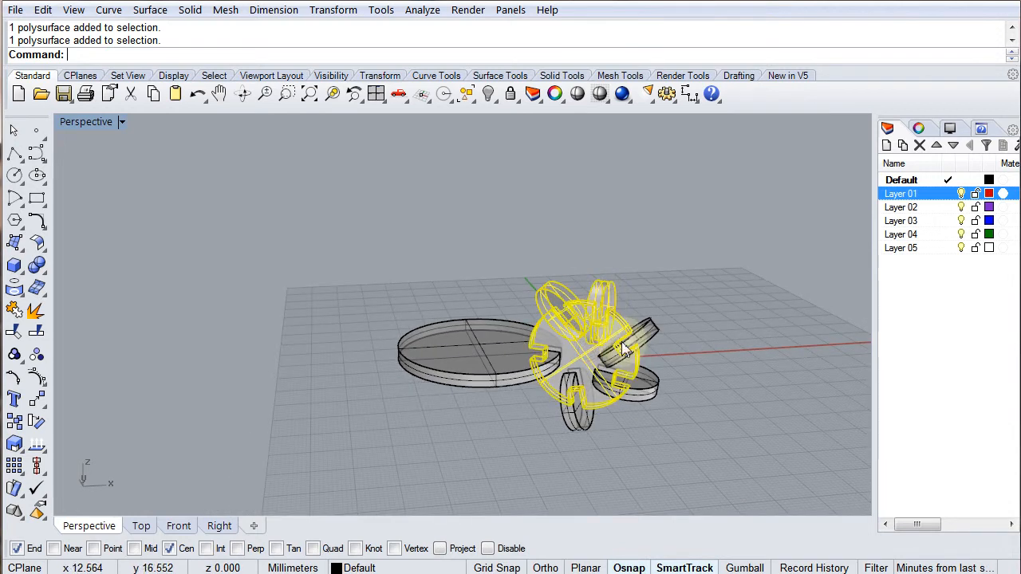
pyautogui.keyDown('shift'); pyautogui.click(647, 339); pyautogui.keyUp('shift')
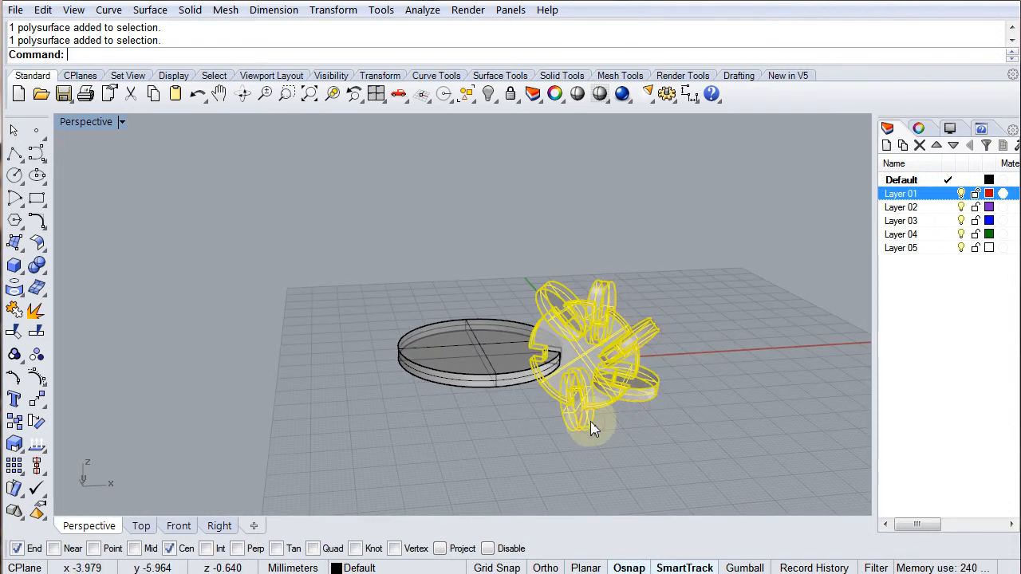
pyautogui.click(14, 355)
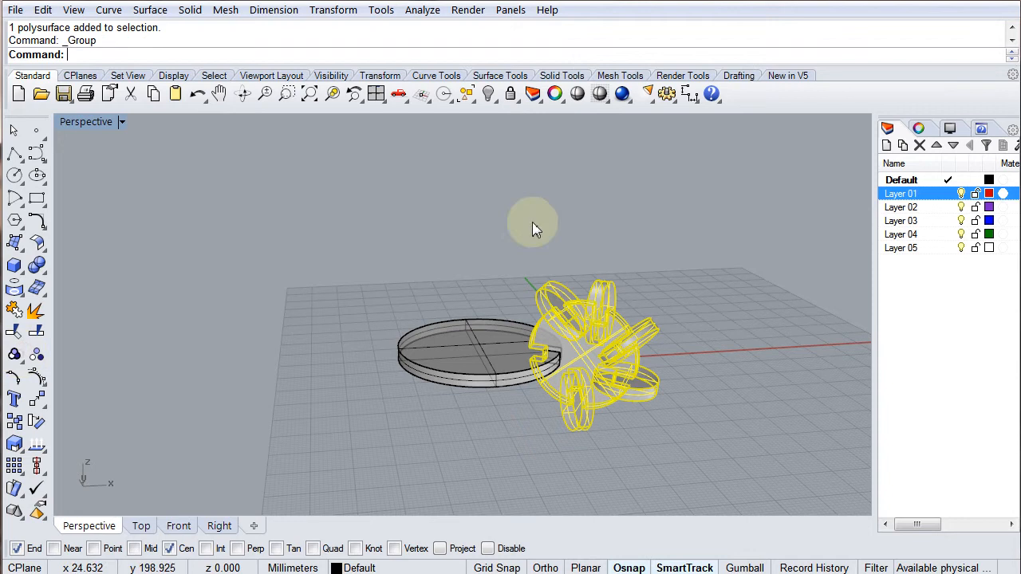
pyautogui.click(534, 223)
pyautogui.moveTo(615, 360); pyautogui.dragTo(583, 375, button='right')
pyautogui.click(583, 375)
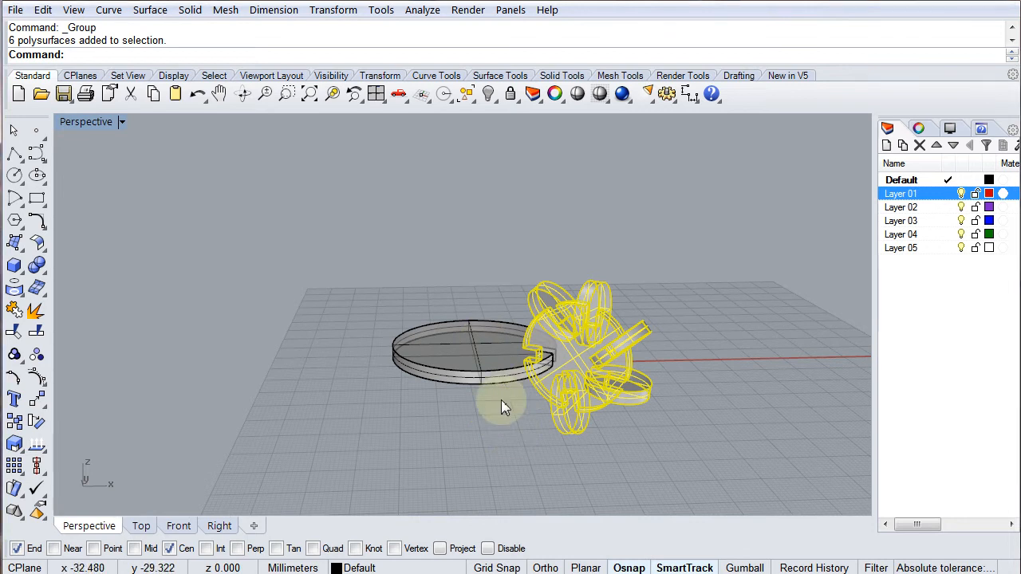
# Try moving the disc group away from the large disc as one unit, undo the move, and clear the selection.
pyautogui.moveTo(579, 355); pyautogui.dragTo(581, 412, button='right')
pyautogui.moveTo(590, 395); pyautogui.dragTo(669, 319)
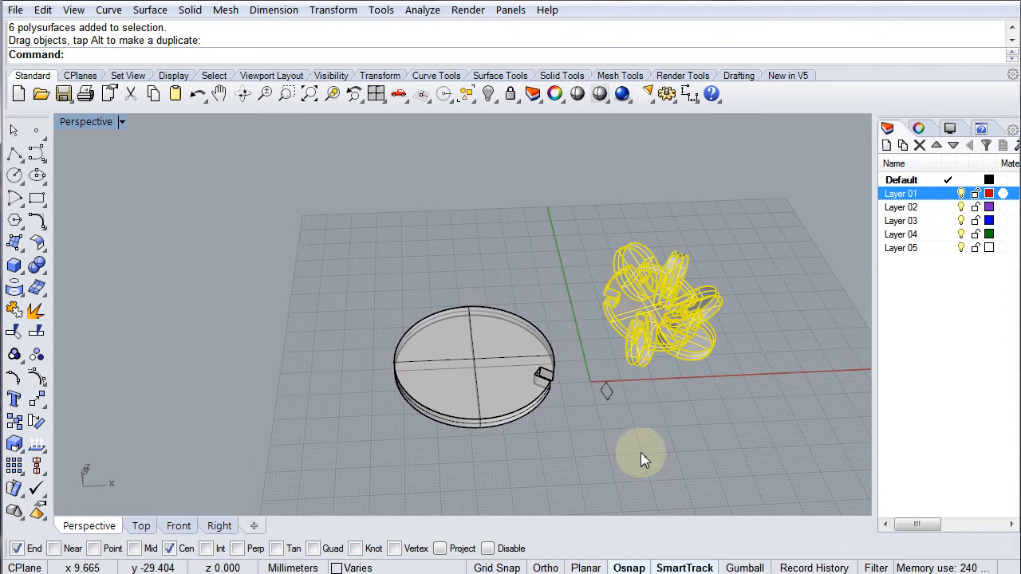
pyautogui.hotkey('ctrl', 'z')
pyautogui.click(676, 332)
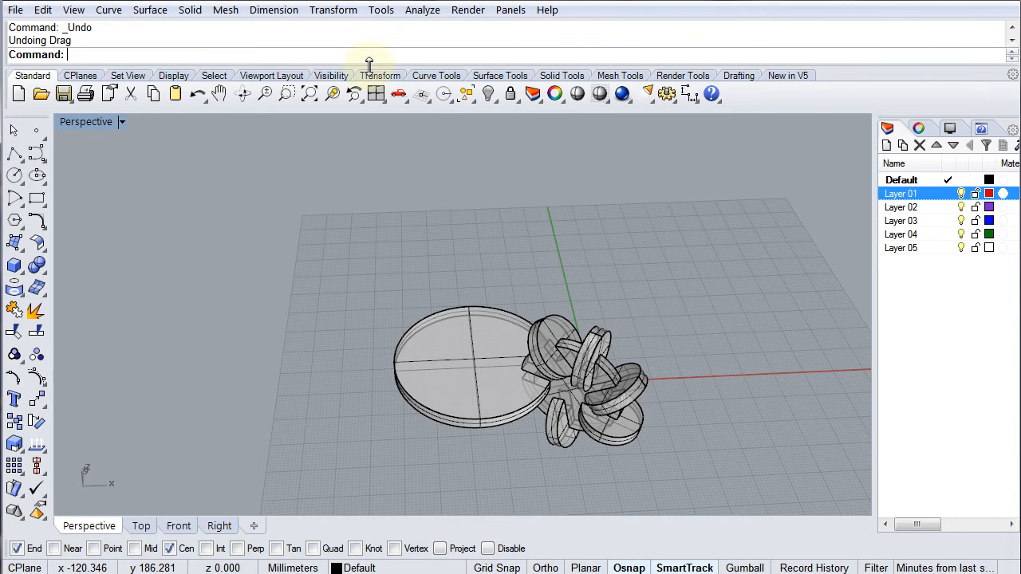
# Set up a polar array of the disc group around the large disc's center with 3 items filling 360 degrees.
pyautogui.click(394, 75)
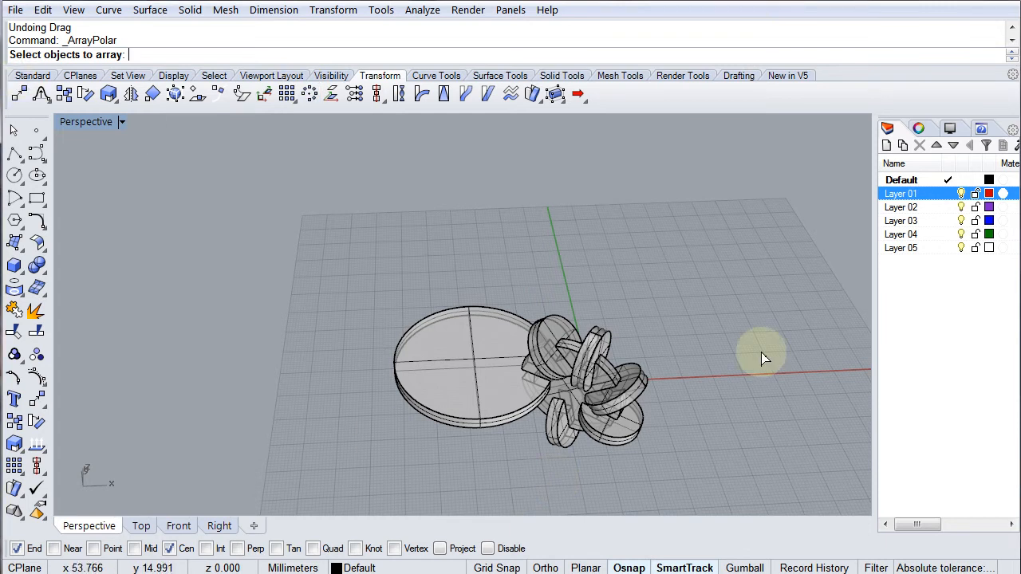
pyautogui.click(604, 379)
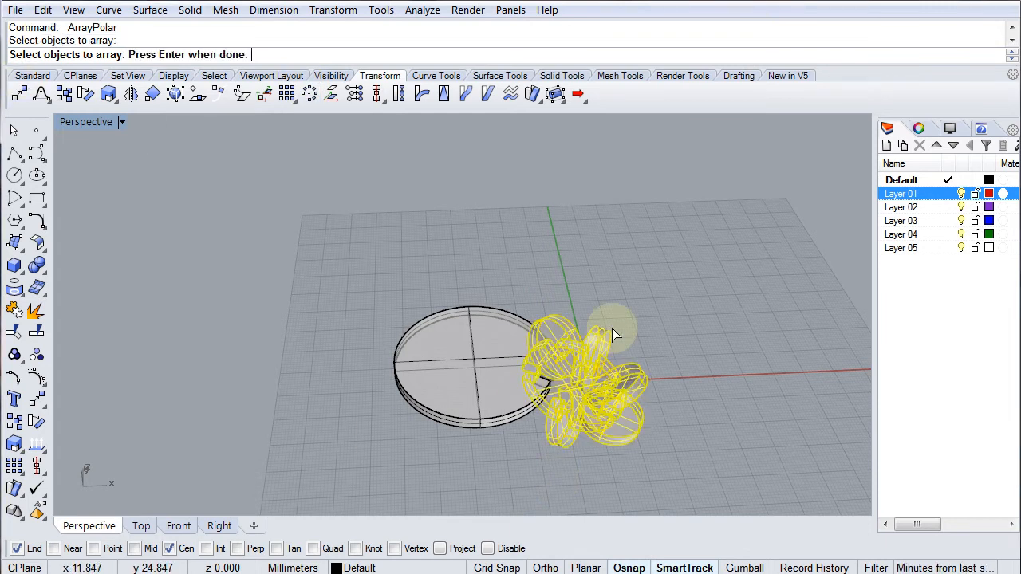
pyautogui.rightClick(612, 244)
pyautogui.scroll(2, 489, 365)
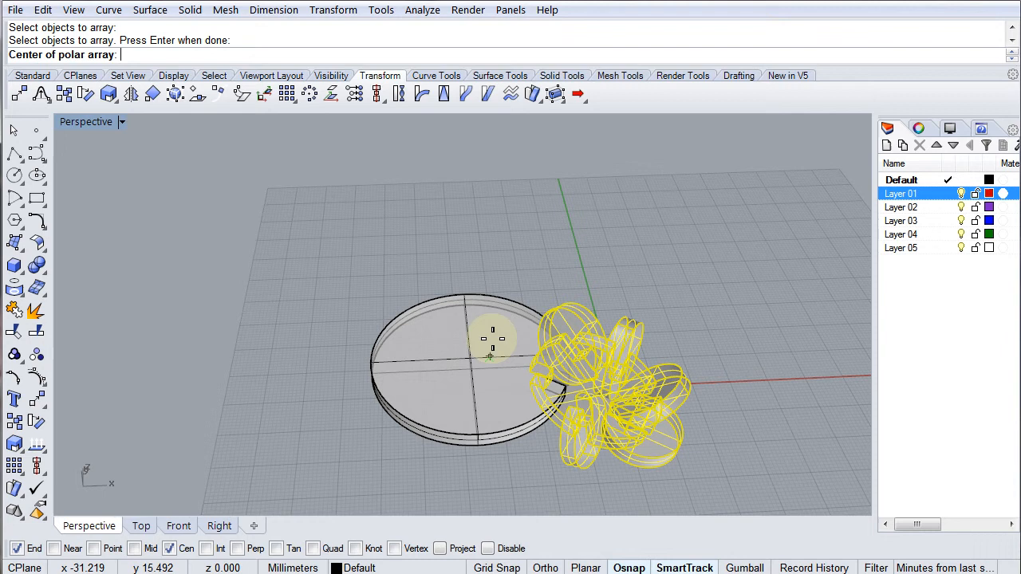
pyautogui.click(494, 295)
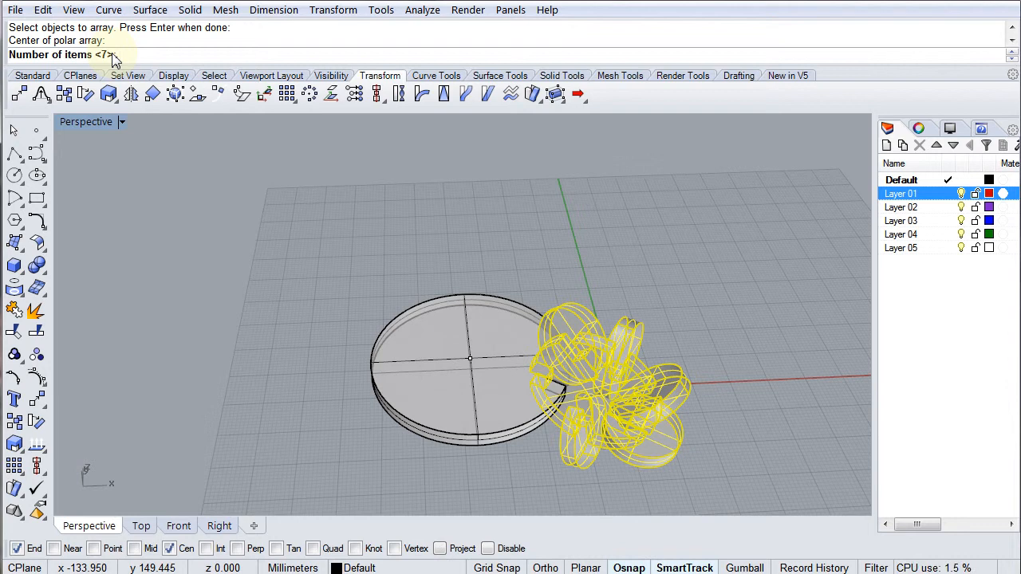
pyautogui.write('3')
pyautogui.press('Return')
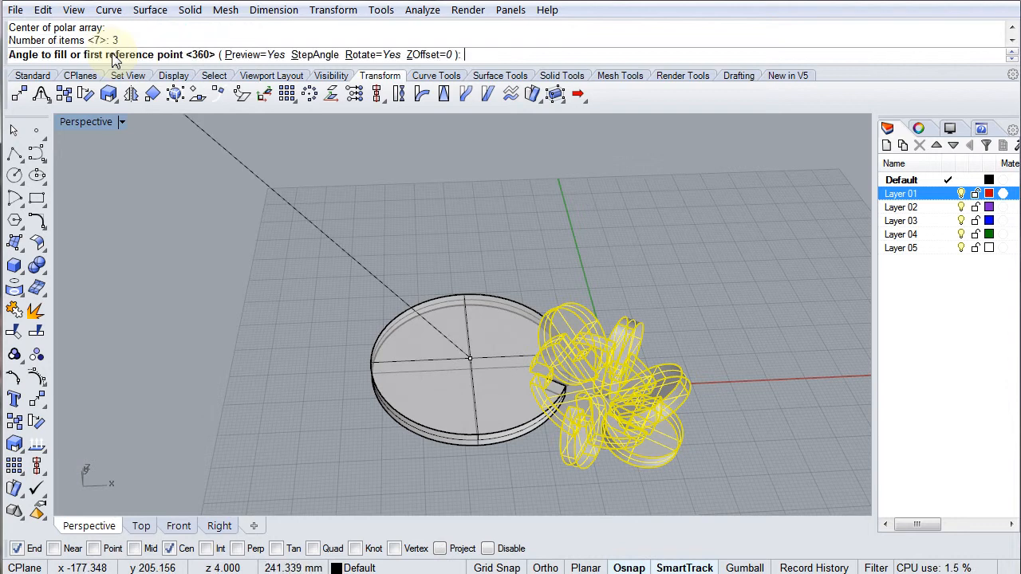
pyautogui.press('Return')
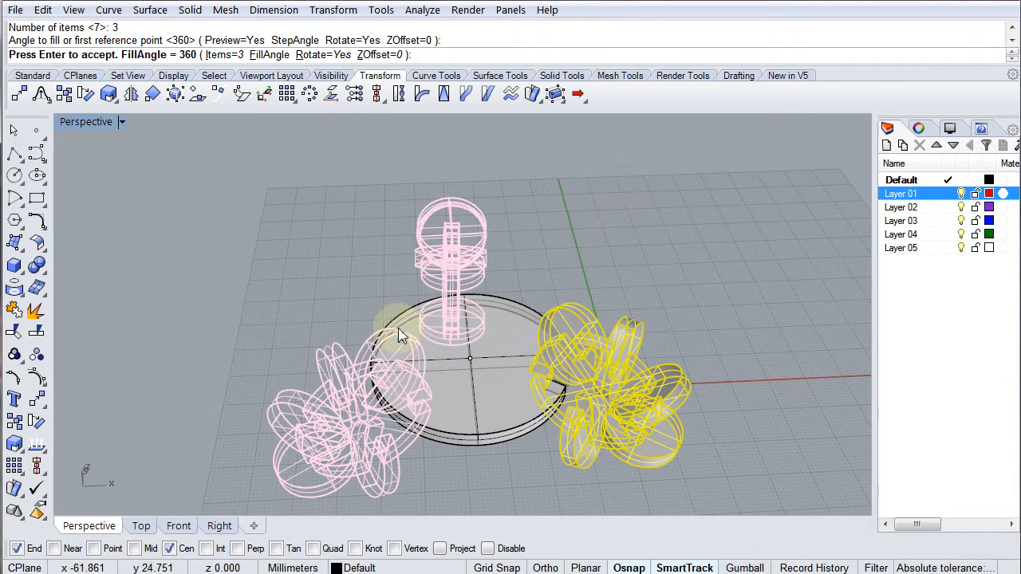
pyautogui.moveTo(399, 330); pyautogui.dragTo(506, 289, button='right')
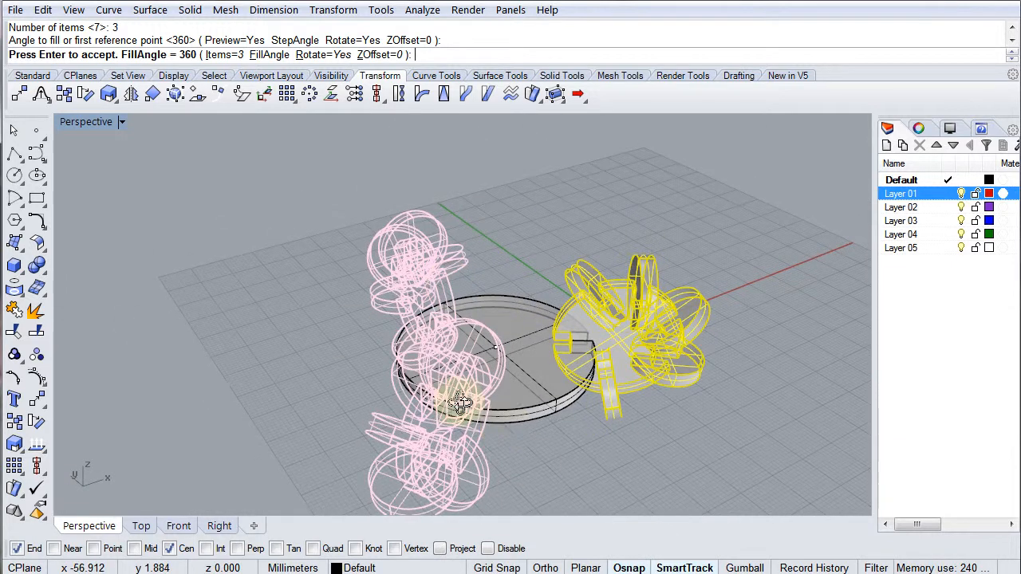
pyautogui.moveTo(456, 399); pyautogui.dragTo(595, 397, button='right')
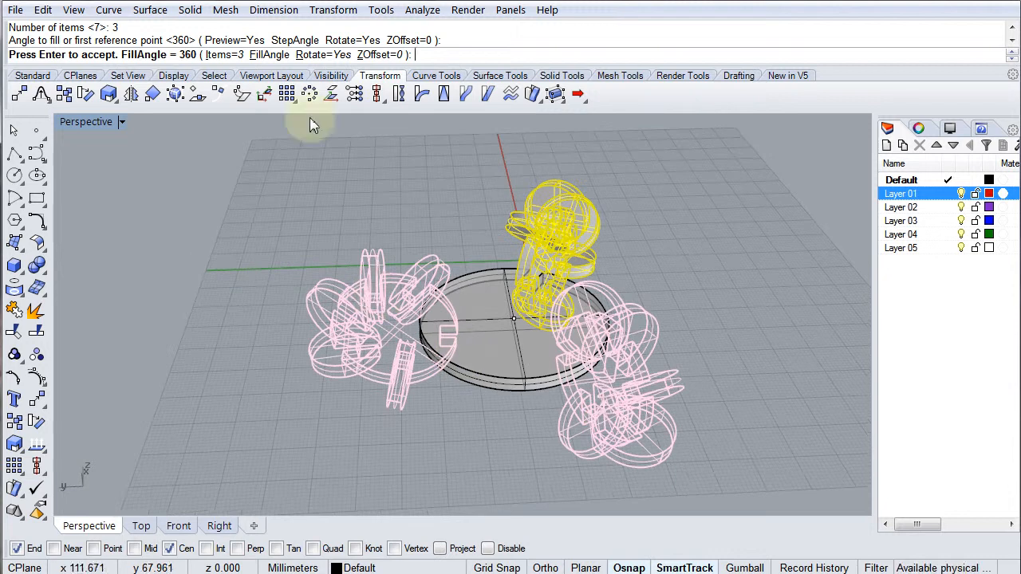
# Set the number of items in the polar array to 5.
pyautogui.click(230, 56)
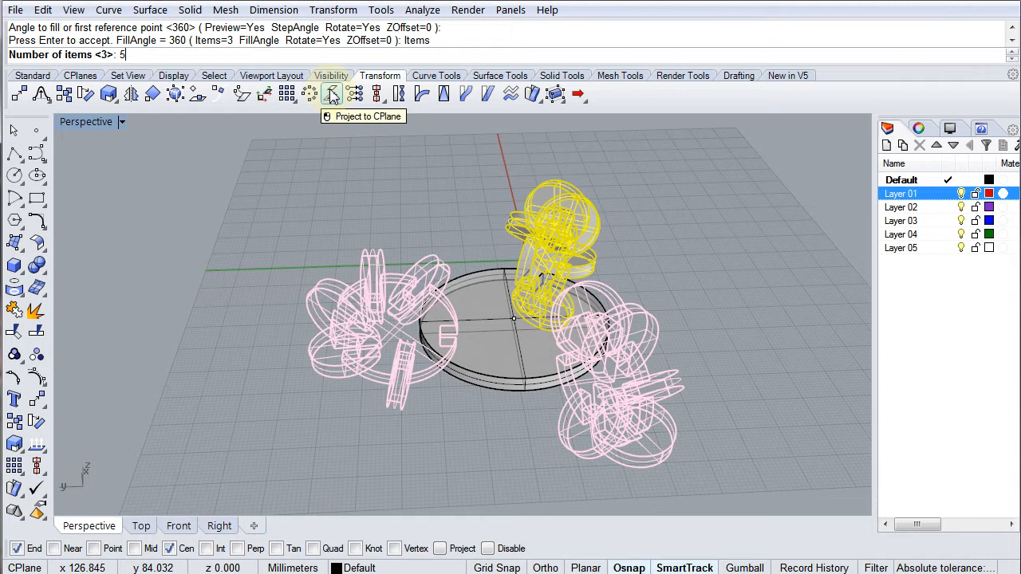
pyautogui.write('5')
pyautogui.press('Return')
pyautogui.moveTo(483, 287); pyautogui.dragTo(509, 348, button='right')
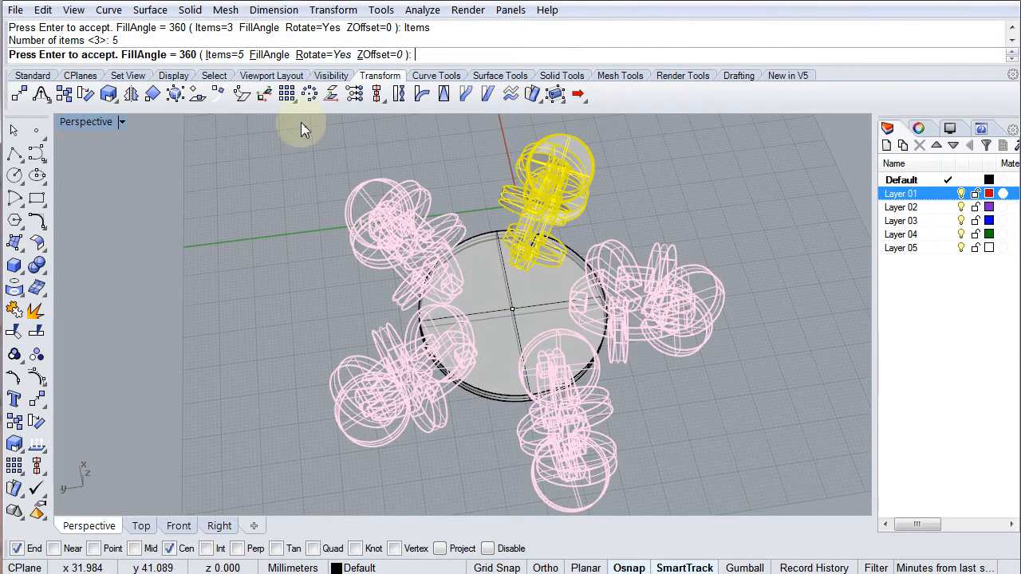
# Set the polar array to 7 items and accept it with the 360-degree fill angle.
pyautogui.click(234, 56)
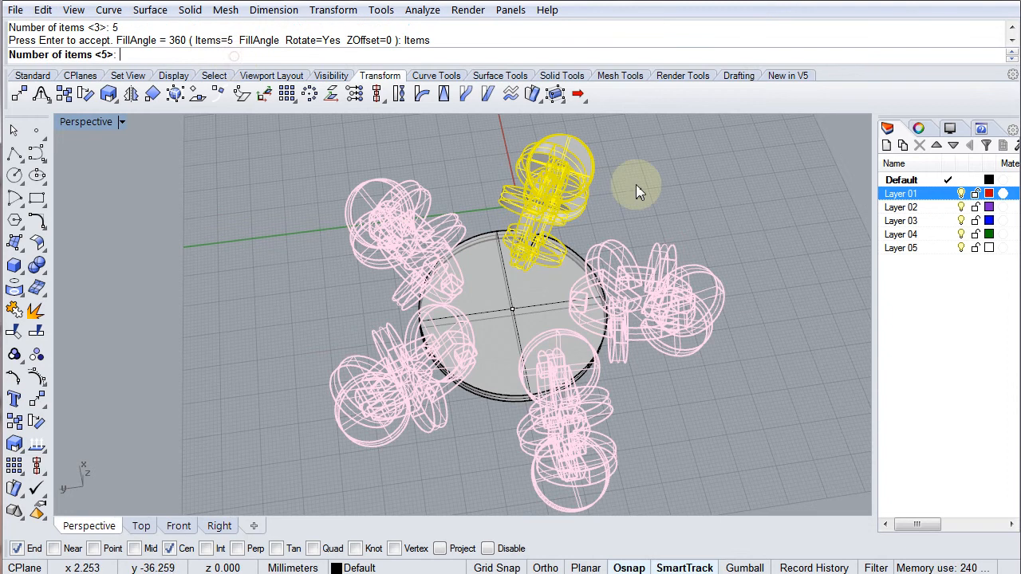
pyautogui.rightClick(638, 192)
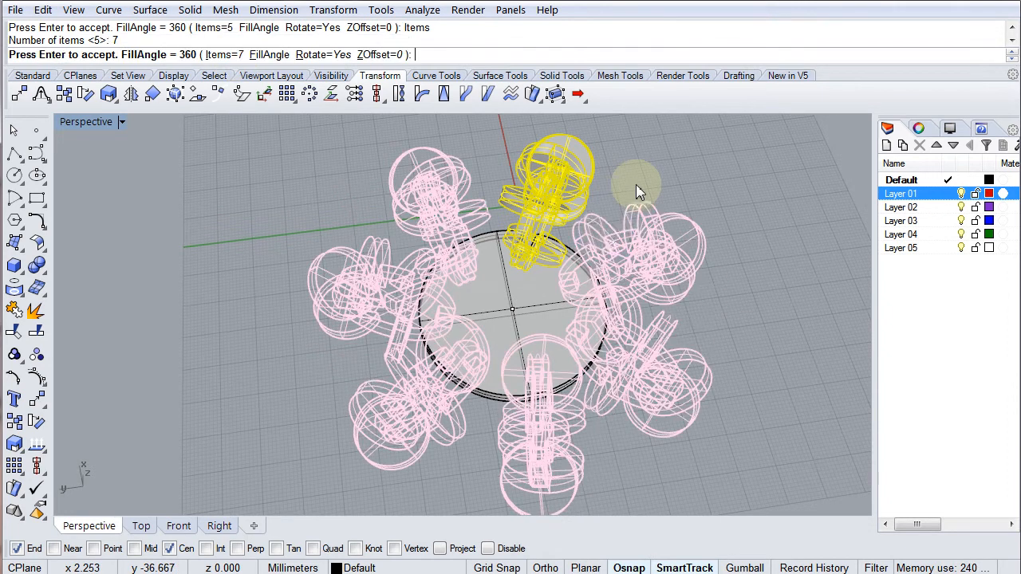
pyautogui.moveTo(518, 311); pyautogui.dragTo(221, 247, button='right')
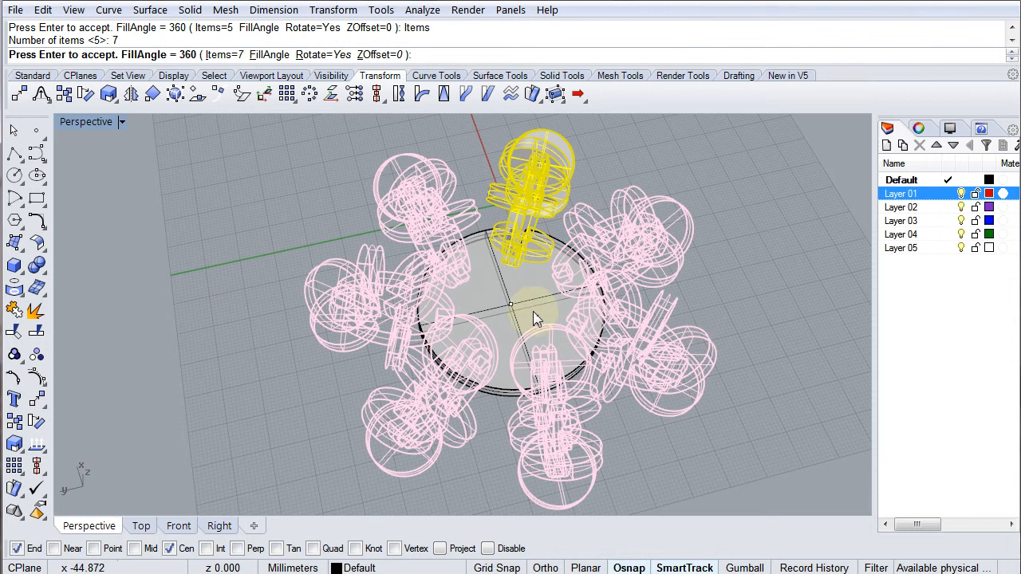
pyautogui.press('Return')
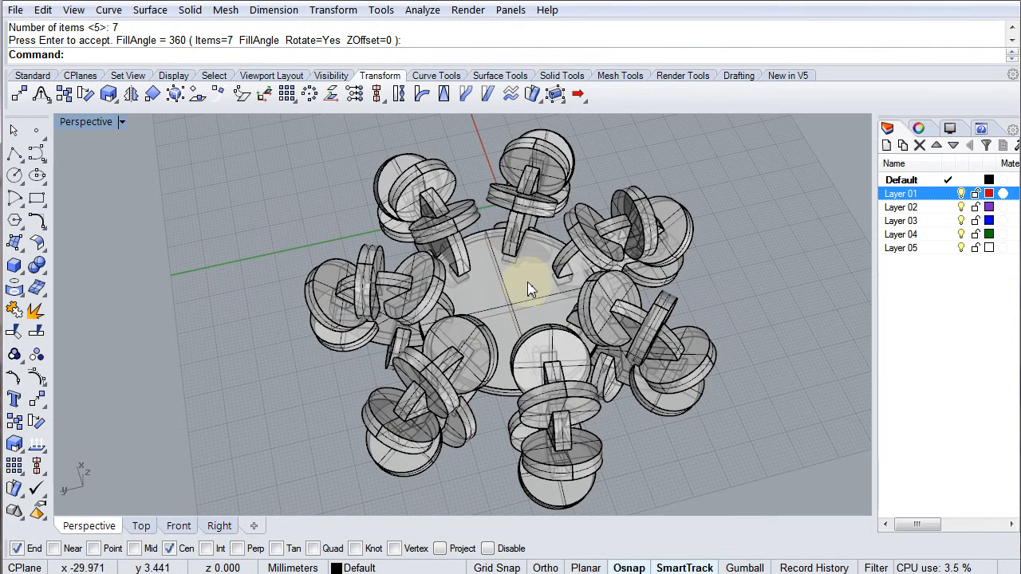
# Examine how the arrayed disc groups meet the edge of the large disc, and clear the selection.
pyautogui.moveTo(593, 278); pyautogui.dragTo(114, 269, button='right')
pyautogui.scroll(-5, 354, 292)
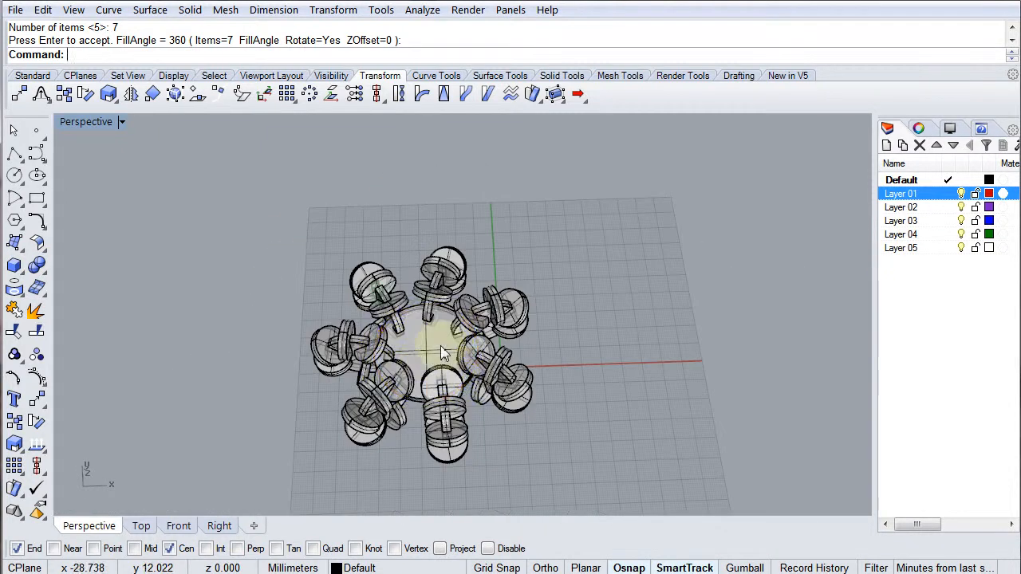
pyautogui.click(443, 353)
pyautogui.scroll(6, 426, 365)
pyautogui.moveTo(440, 415); pyautogui.dragTo(763, 418, button='right')
pyautogui.moveTo(558, 271); pyautogui.dragTo(534, 321, button='right')
pyautogui.click(530, 218)
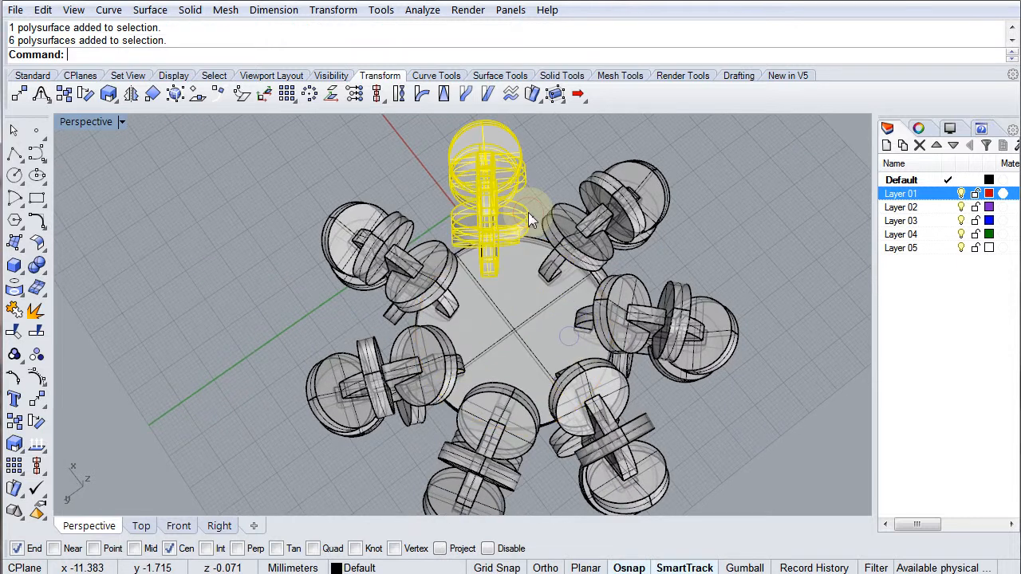
pyautogui.click(615, 119)
pyautogui.click(506, 331)
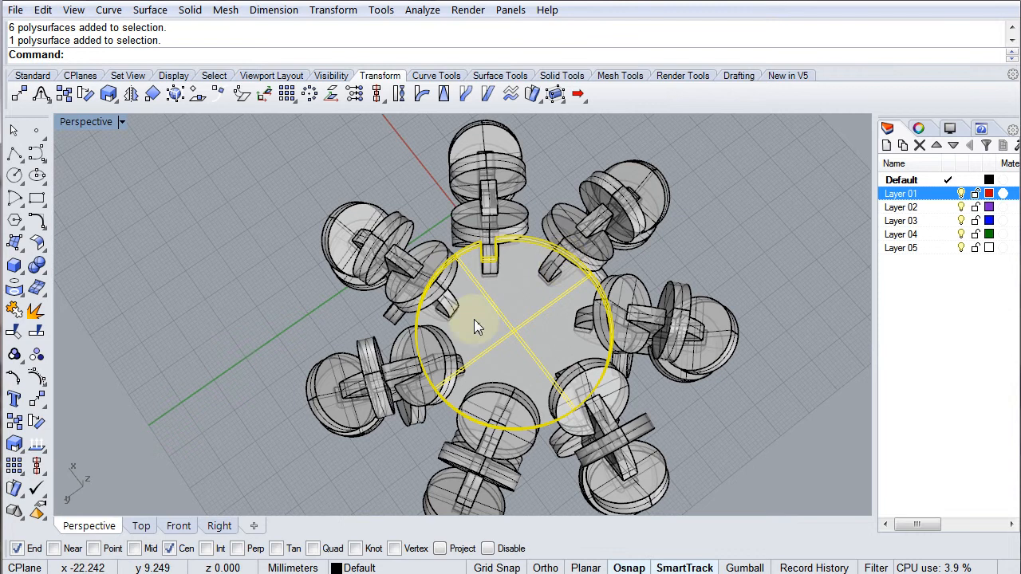
pyautogui.click(612, 228)
pyautogui.click(541, 343)
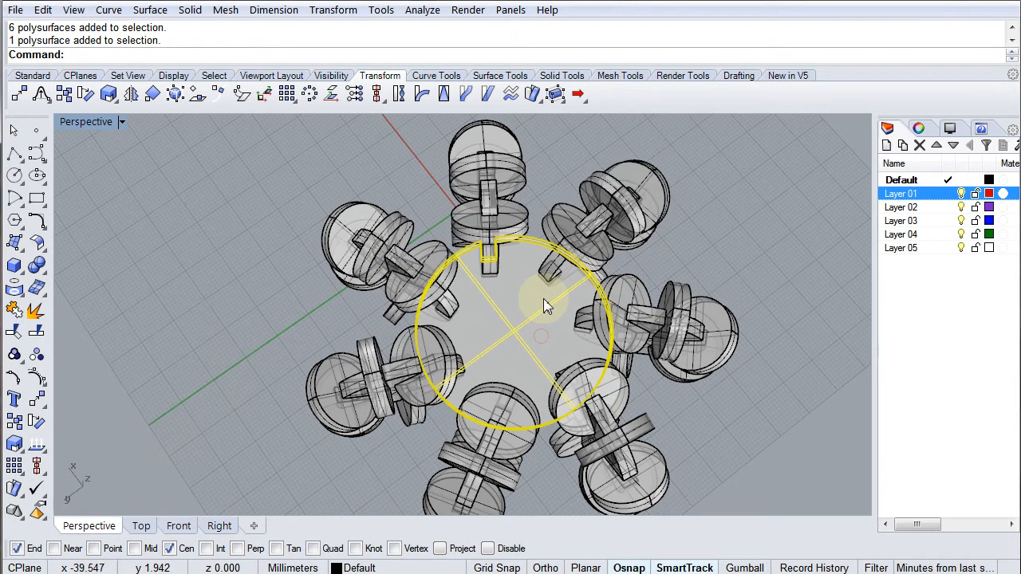
pyautogui.click(587, 158)
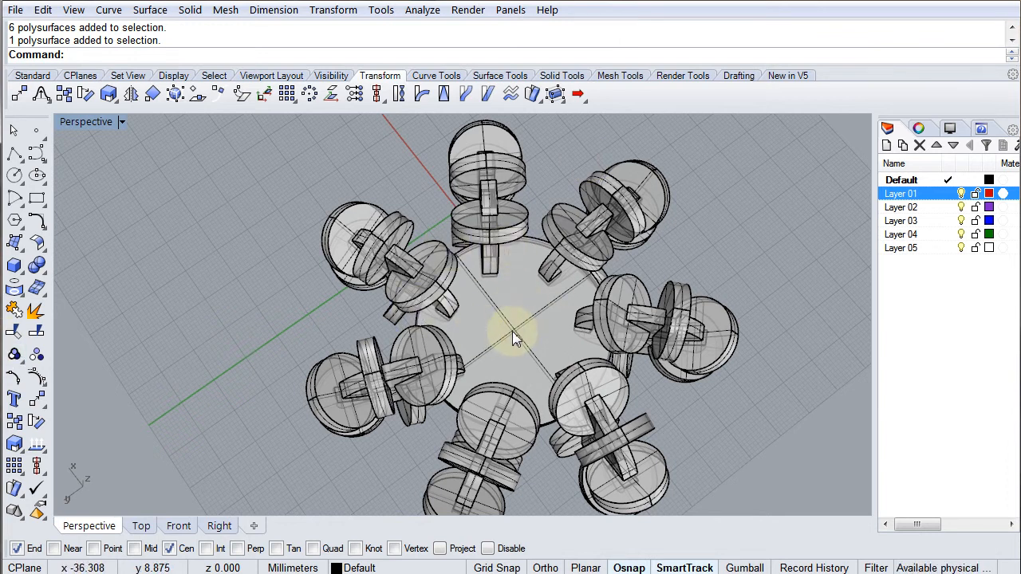
# Copy the large disc and the six arrayed groups, leaving out the original group in the existing slot, and paste the duplicates in place.
pyautogui.click(431, 267)
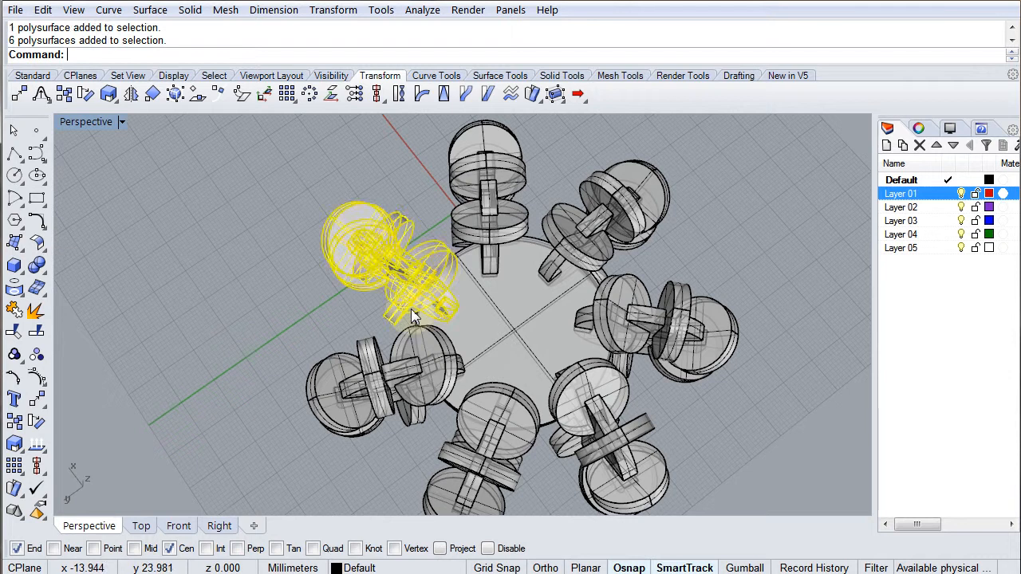
pyautogui.click(364, 363)
pyautogui.keyDown('shift'); pyautogui.click(414, 266); pyautogui.keyUp('shift')
pyautogui.keyDown('shift'); pyautogui.click(614, 196); pyautogui.keyUp('shift')
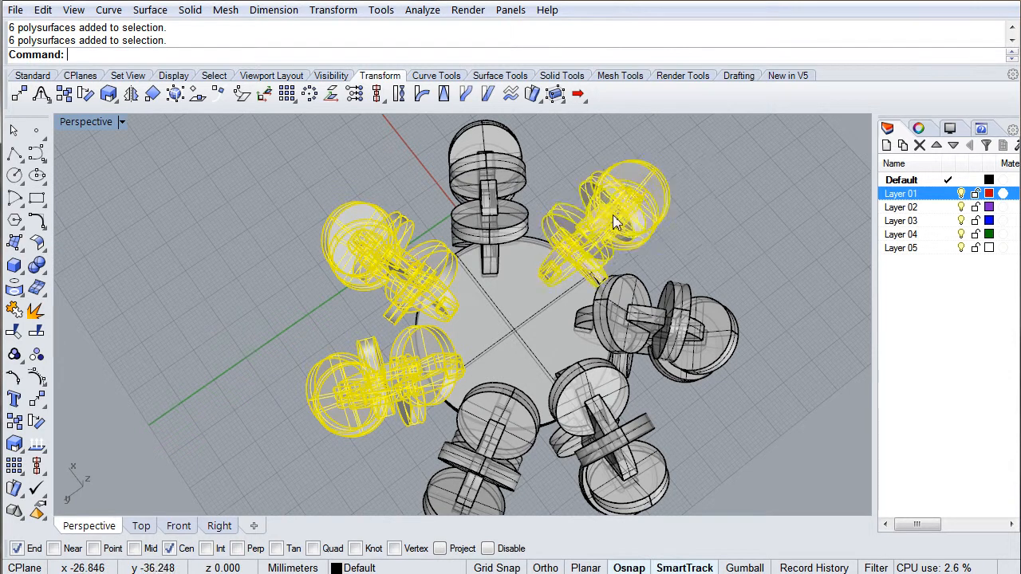
pyautogui.keyDown('shift'); pyautogui.moveTo(517, 280); pyautogui.dragTo(521, 288); pyautogui.keyUp('shift')
pyautogui.keyDown('shift'); pyautogui.click(649, 331); pyautogui.keyUp('shift')
pyautogui.keyDown('shift'); pyautogui.click(617, 429); pyautogui.keyUp('shift')
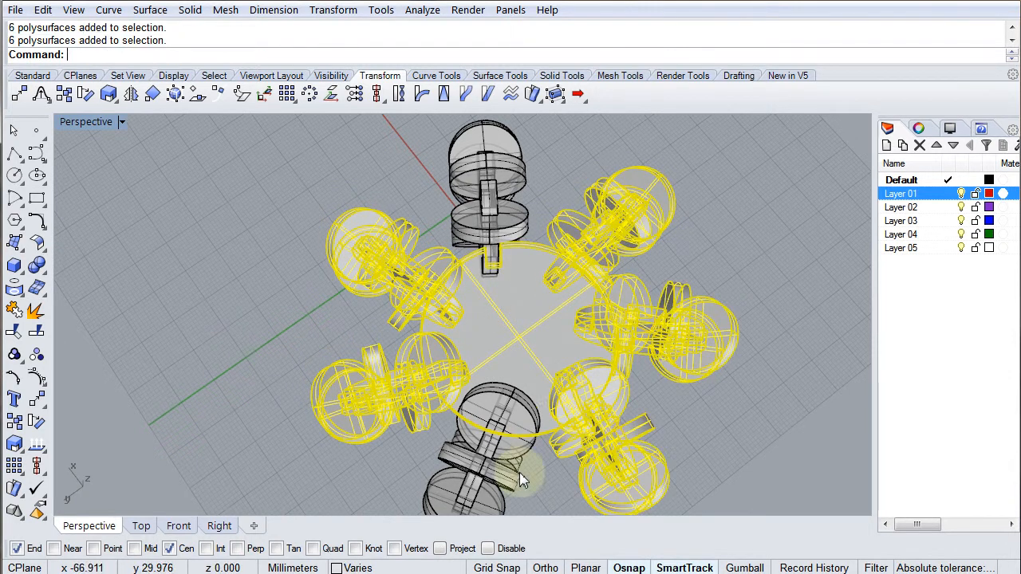
pyautogui.keyDown('shift'); pyautogui.click(520, 472); pyautogui.keyUp('shift')
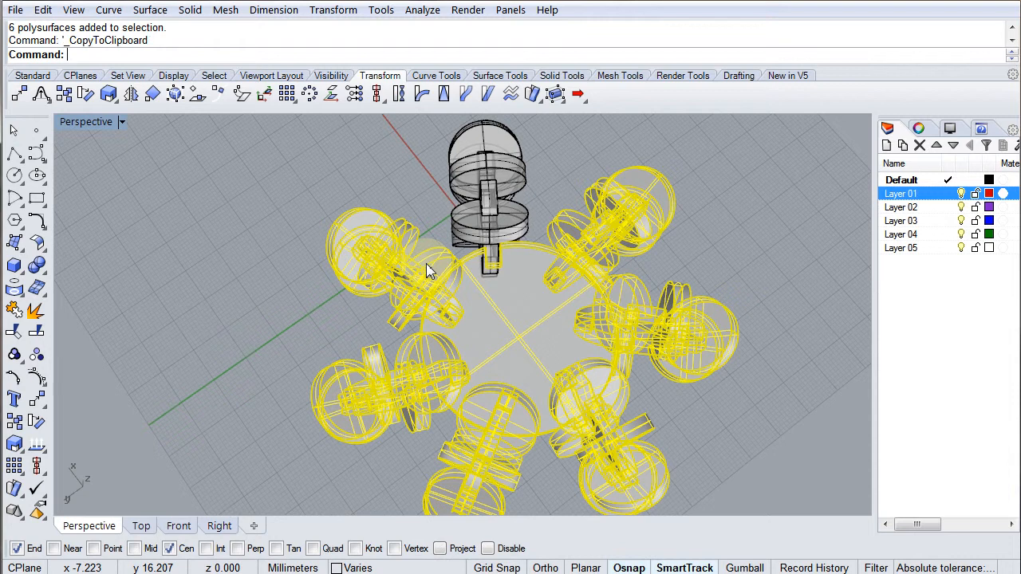
pyautogui.hotkey('ctrl', 'v')
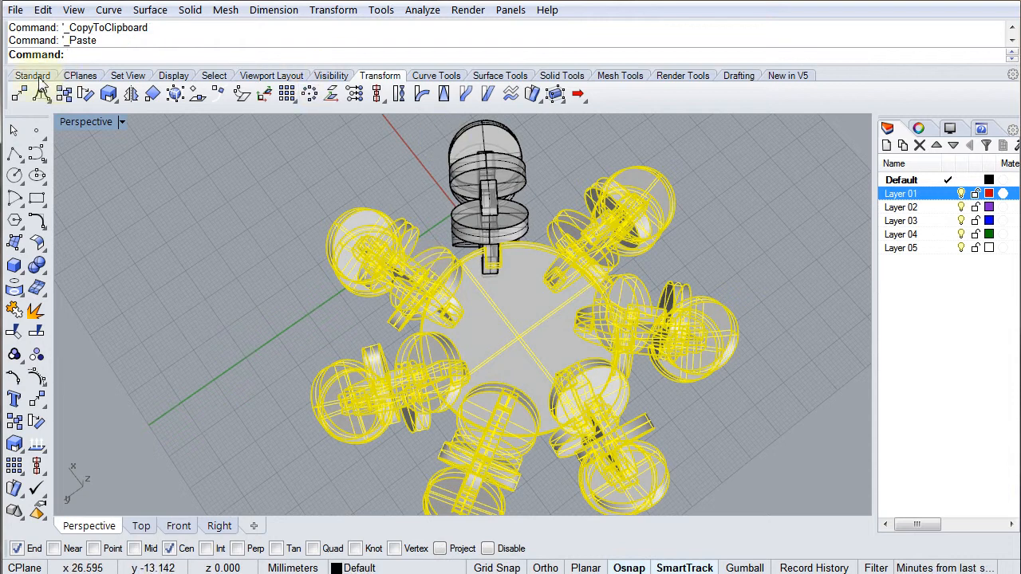
# Hide the selected duplicates, check one of the groups still shown, and clear the selection.
pyautogui.click(36, 77)
pyautogui.click(488, 94)
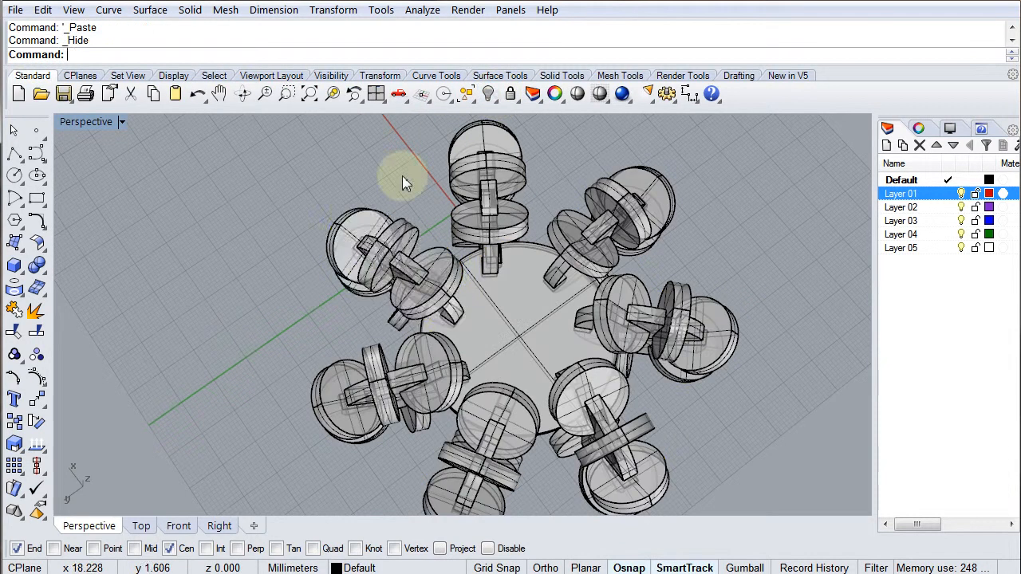
pyautogui.click(399, 216)
pyautogui.click(421, 191)
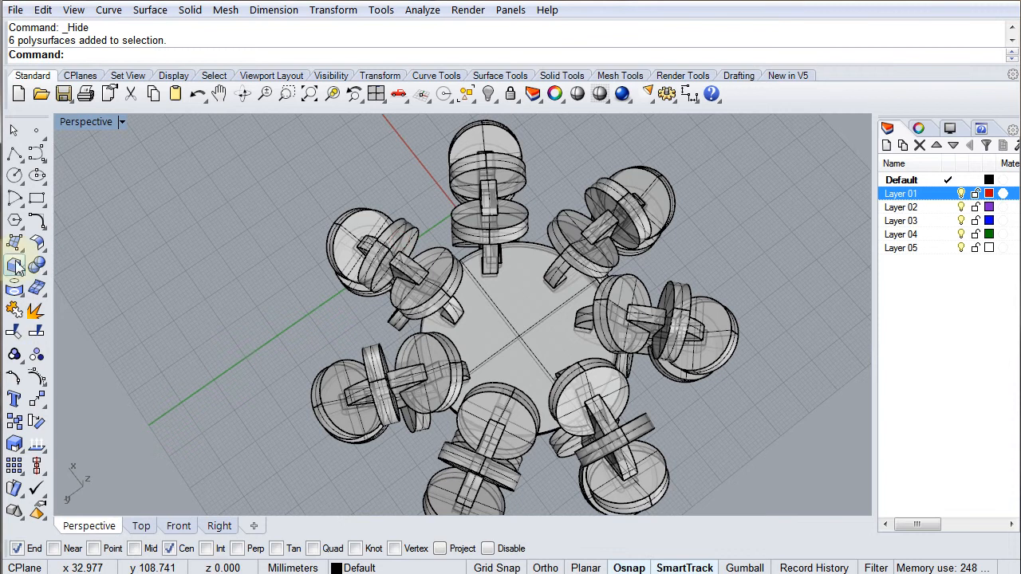
# Perform a Boolean intersection between the large disc and the six arrayed disc groups, leaving out the original group.
pyautogui.click(44, 273)
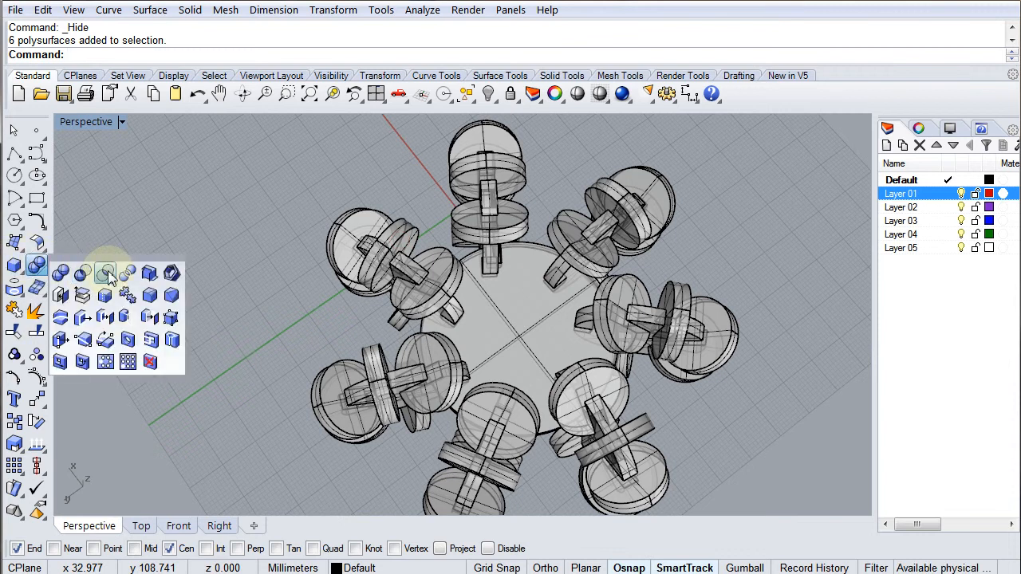
pyautogui.click(109, 275)
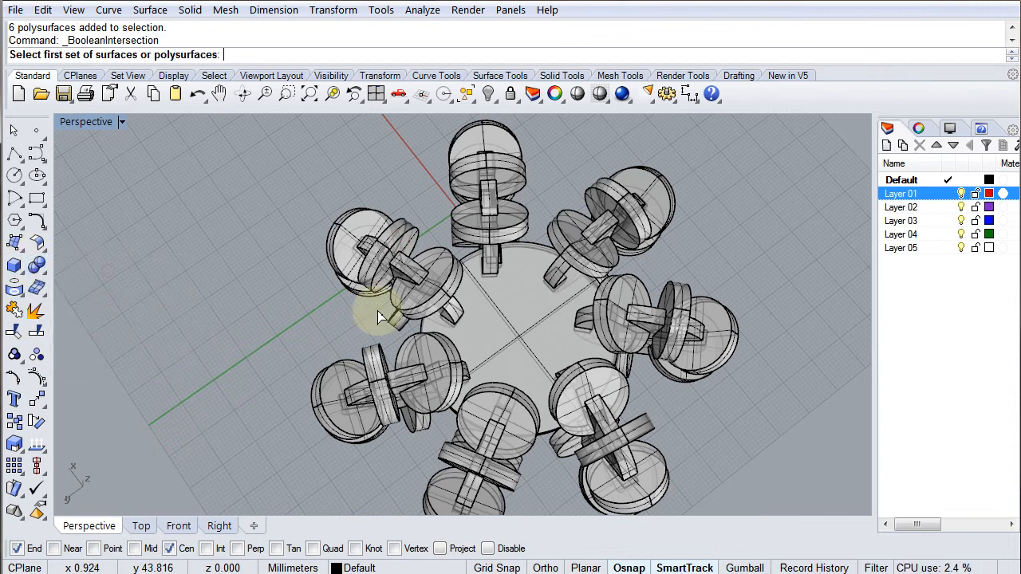
pyautogui.click(526, 334)
pyautogui.press('Return')
pyautogui.click(572, 271)
pyautogui.click(422, 240)
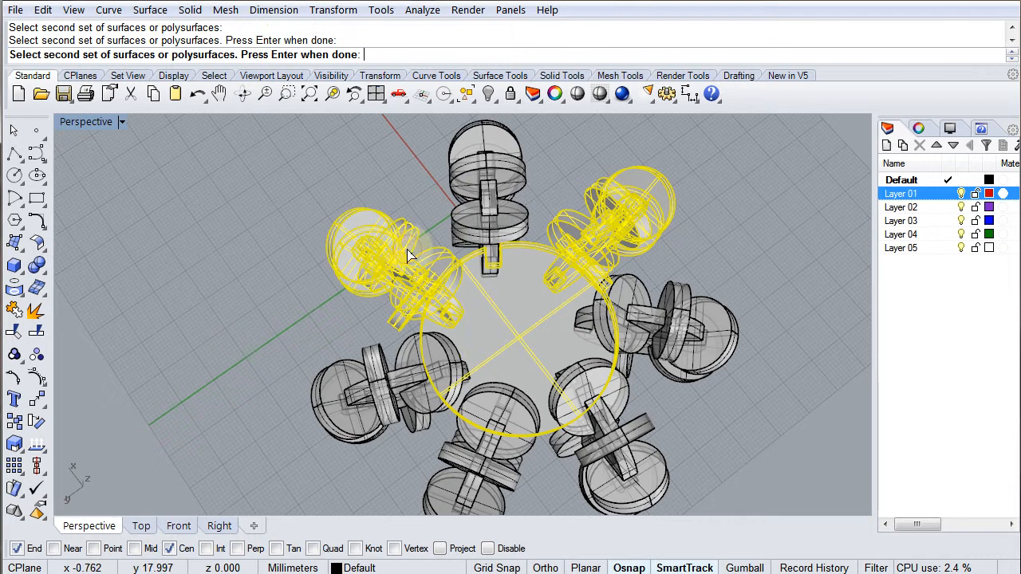
pyautogui.click(387, 374)
pyautogui.click(470, 485)
pyautogui.click(626, 423)
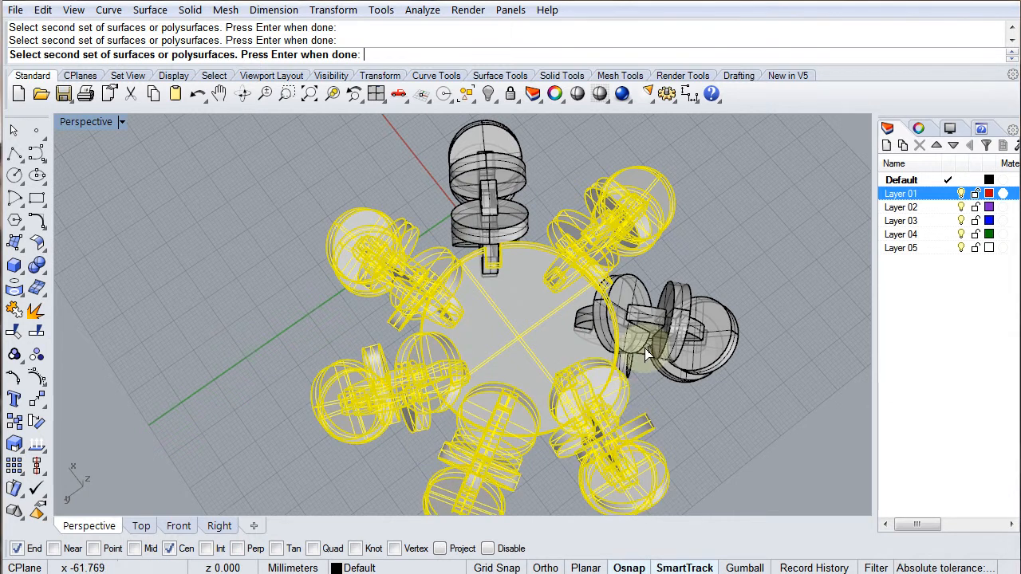
pyautogui.click(649, 346)
pyautogui.press('Return')
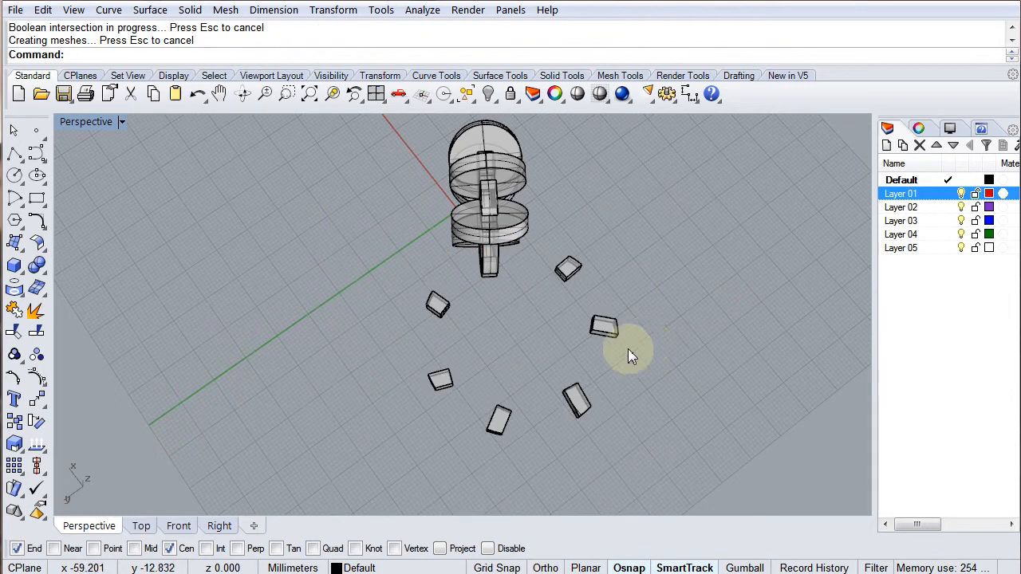
# Move the six small intersection blocks to Layer 01 and clear the selection.
pyautogui.moveTo(627, 353); pyautogui.dragTo(589, 309, button='right')
pyautogui.click(587, 306)
pyautogui.click(594, 365)
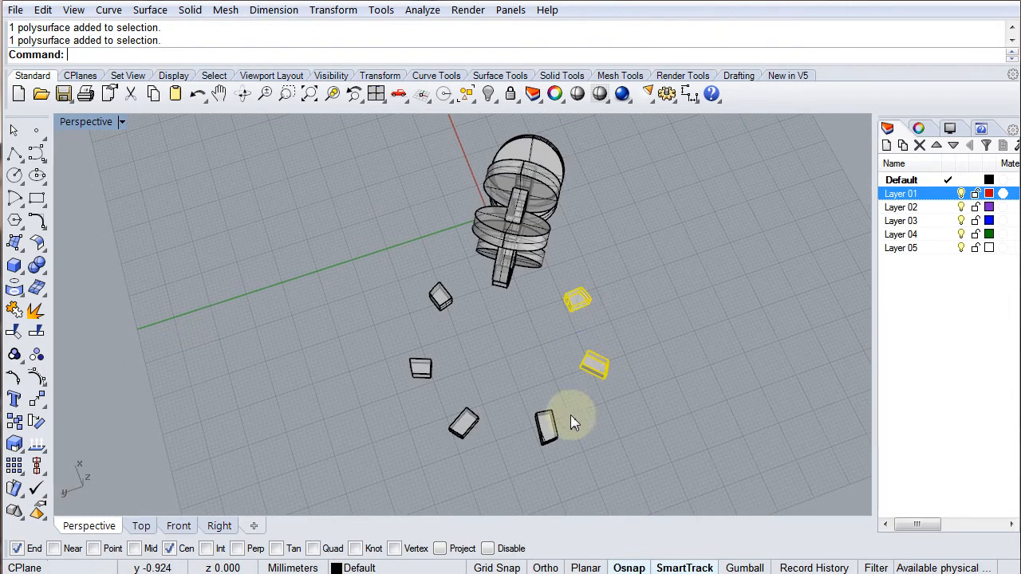
pyautogui.click(546, 427)
pyautogui.keyDown('shift'); pyautogui.click(466, 428); pyautogui.keyUp('shift')
pyautogui.keyDown('shift'); pyautogui.click(422, 366); pyautogui.keyUp('shift')
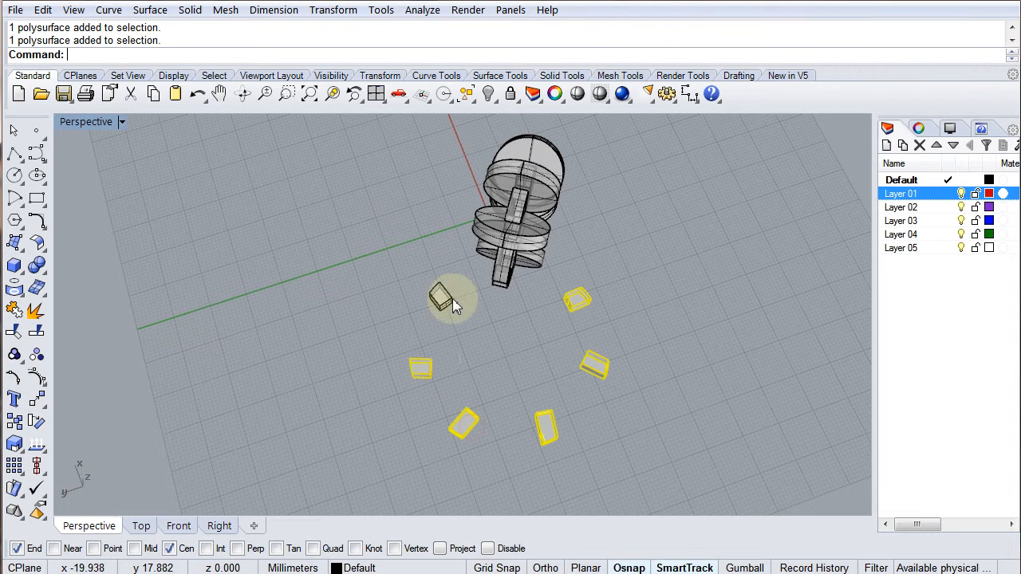
pyautogui.keyDown('shift'); pyautogui.click(443, 297); pyautogui.keyUp('shift')
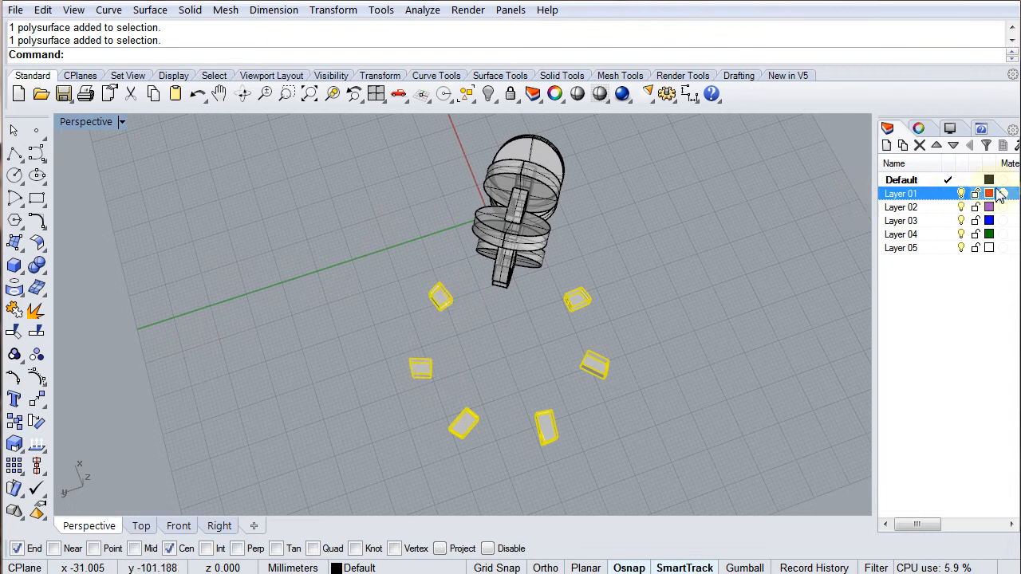
pyautogui.click(1001, 194)
pyautogui.click(1008, 478)
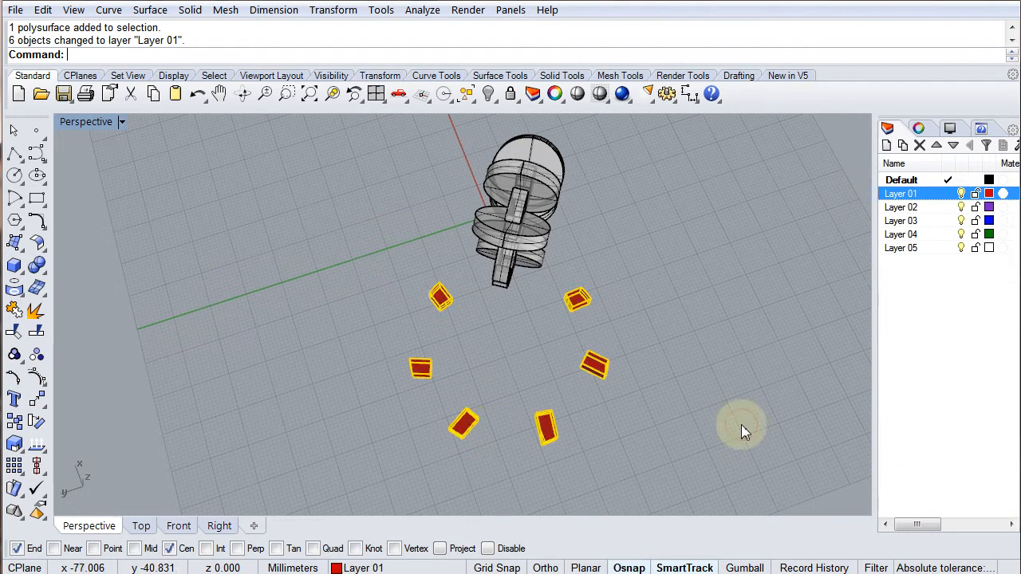
pyautogui.click(740, 426)
# Show all the hidden duplicates of the large disc and the arrayed groups again.
pyautogui.moveTo(517, 415); pyautogui.dragTo(447, 329, button='right')
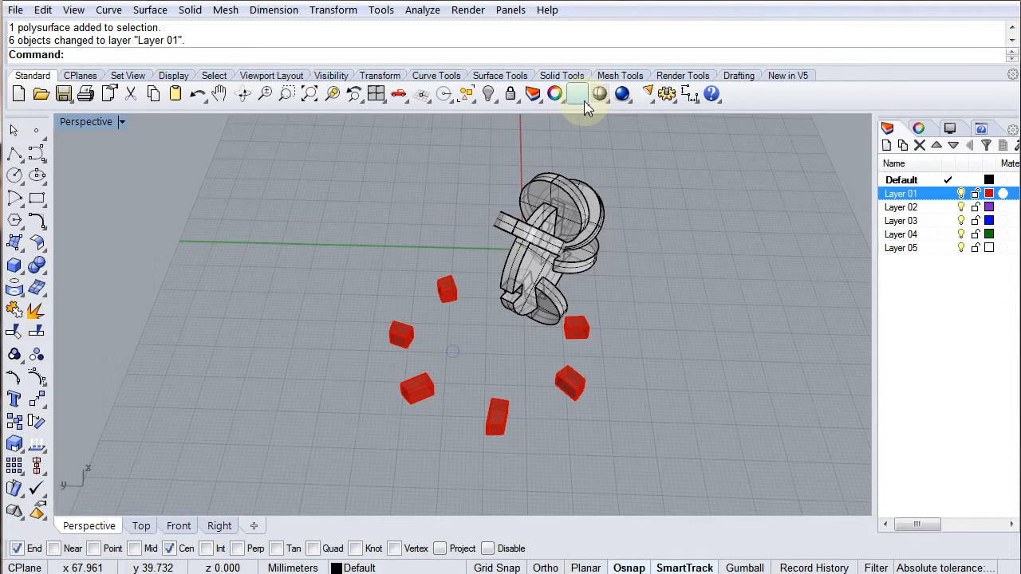
pyautogui.rightClick(488, 93)
pyautogui.moveTo(745, 237); pyautogui.dragTo(524, 367, button='right')
# Start a Boolean difference on the large disc, picking the first three red blocks around its rim as cutting objects.
pyautogui.click(466, 359)
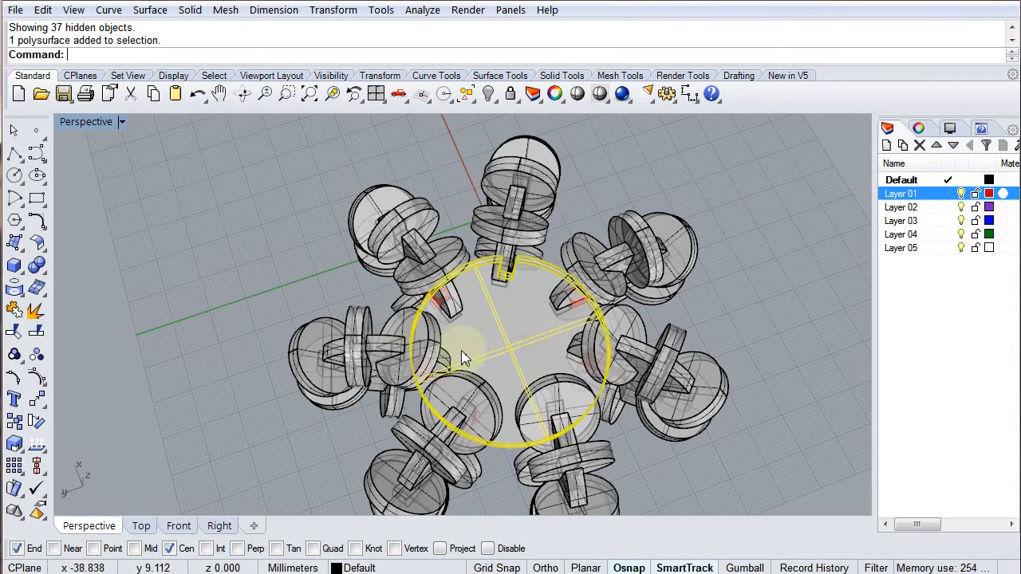
pyautogui.click(33, 268)
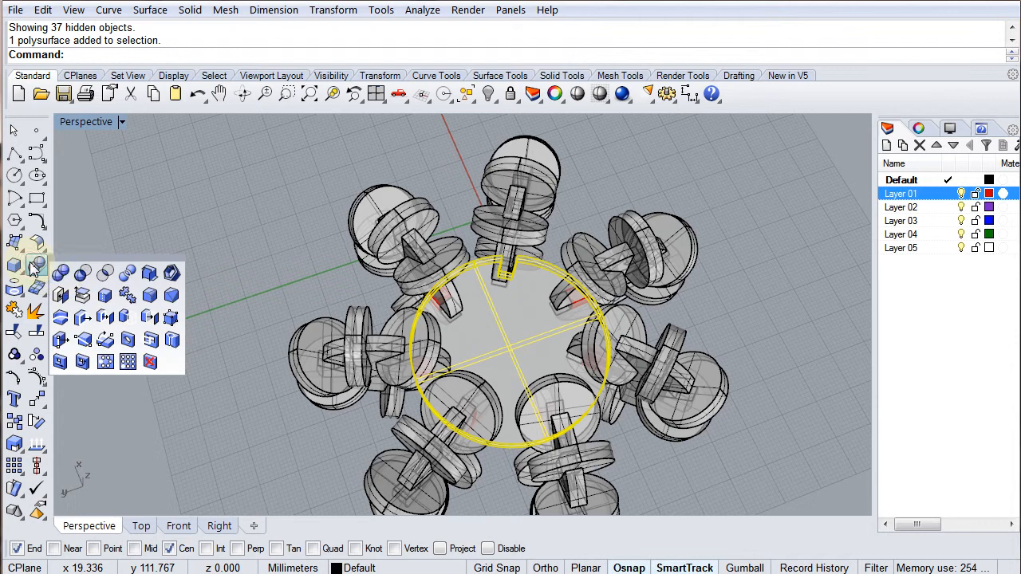
pyautogui.click(82, 273)
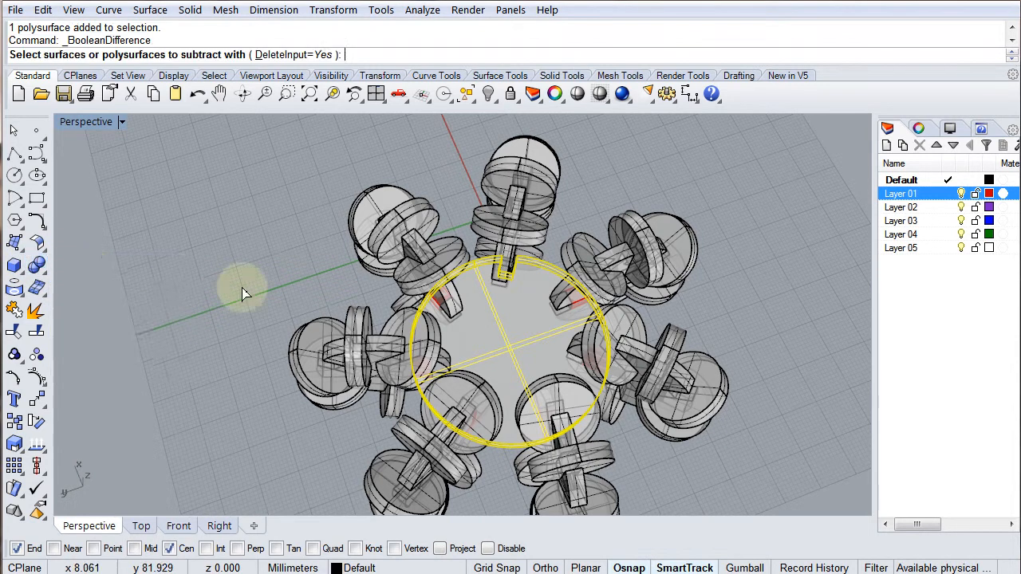
pyautogui.scroll(5, 439, 302)
pyautogui.click(446, 306)
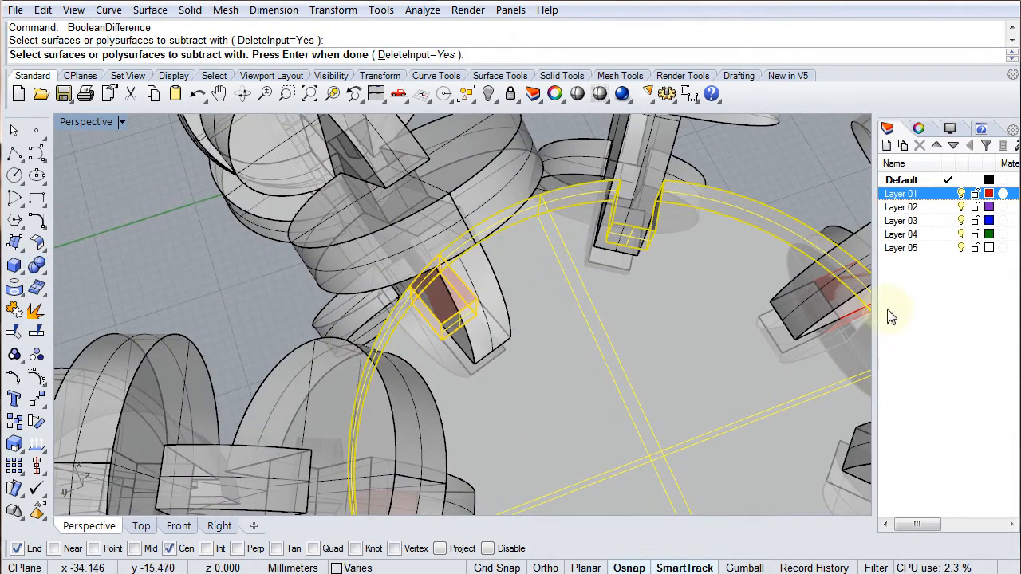
pyautogui.click(835, 305)
pyautogui.click(832, 283)
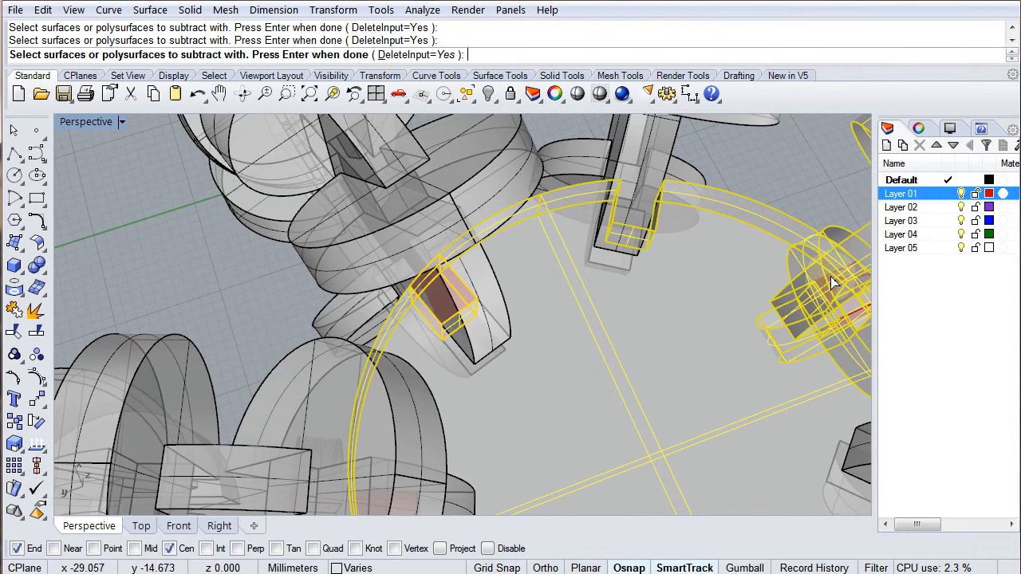
pyautogui.keyDown('ctrl'); pyautogui.click(859, 252); pyautogui.keyUp('ctrl')
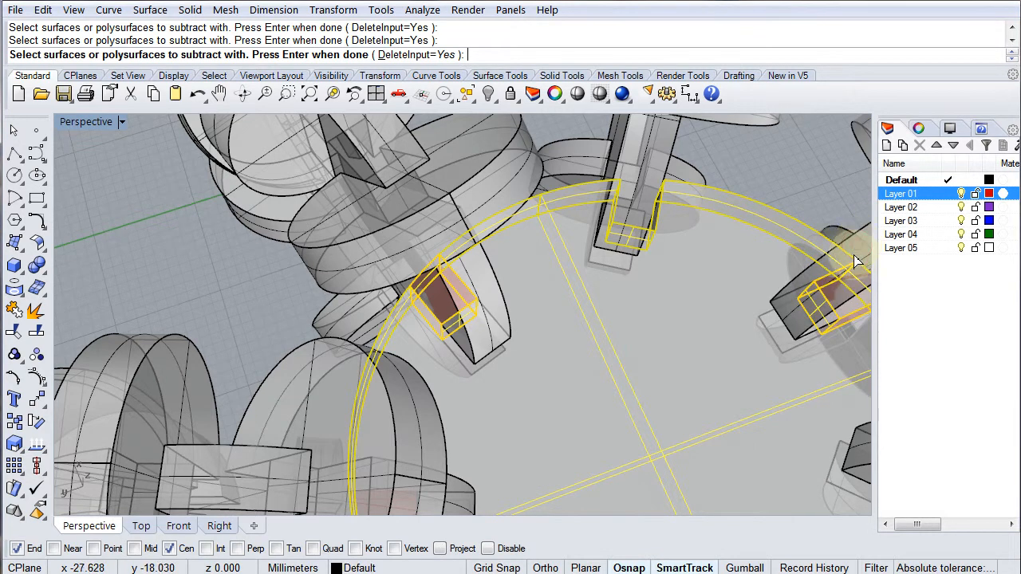
pyautogui.scroll(-6, 855, 261)
pyautogui.keyDown('shift'); pyautogui.moveTo(838, 299); pyautogui.dragTo(567, 252, button='right'); pyautogui.keyUp('shift')
pyautogui.scroll(7, 614, 319)
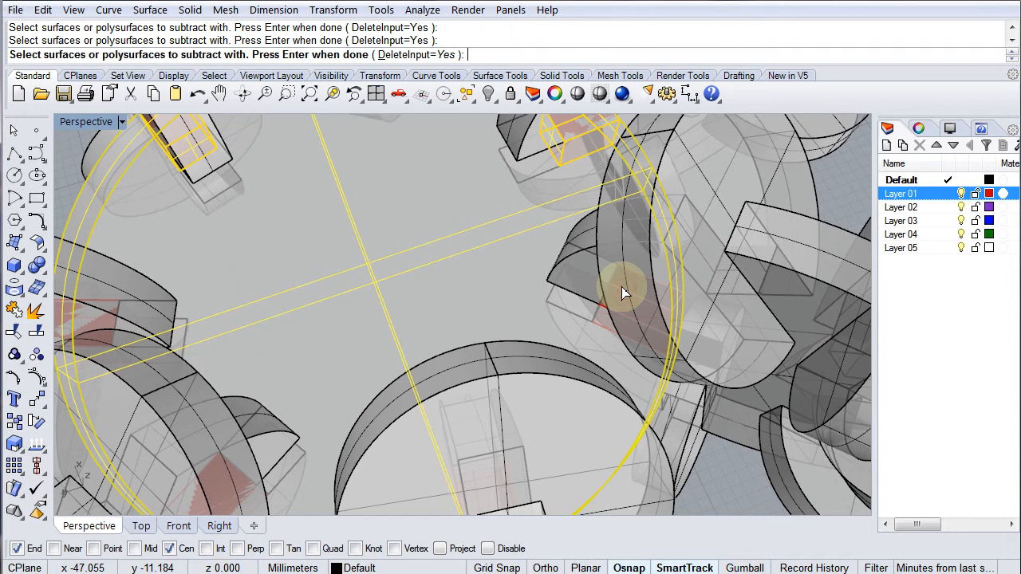
pyautogui.click(604, 313)
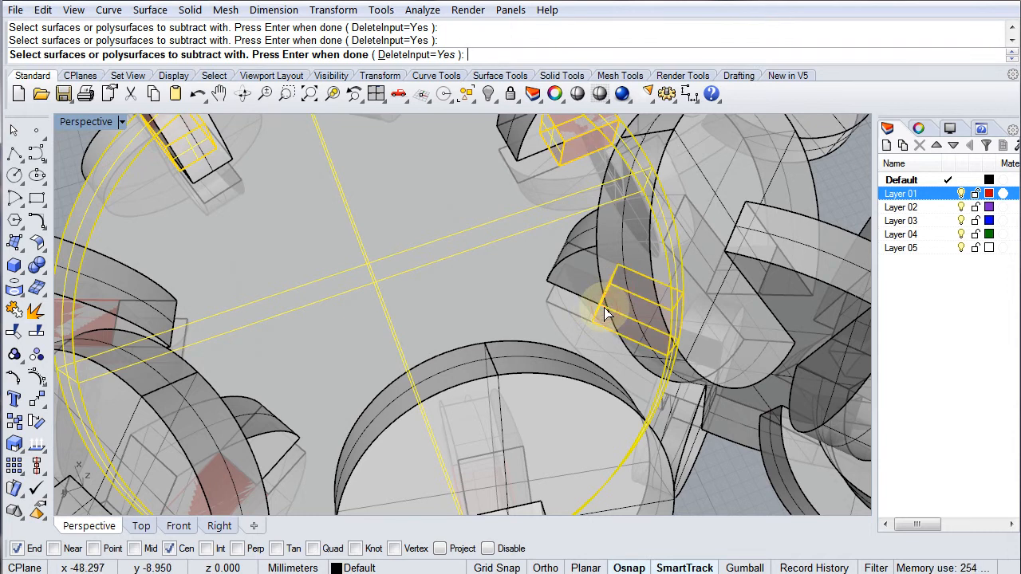
# Add the fourth and fifth red blocks to the cutting objects, leaving out the overlapping disc group.
pyautogui.scroll(-5, 563, 360)
pyautogui.keyDown('shift'); pyautogui.moveTo(564, 360); pyautogui.dragTo(572, 347, button='right'); pyautogui.keyUp('shift')
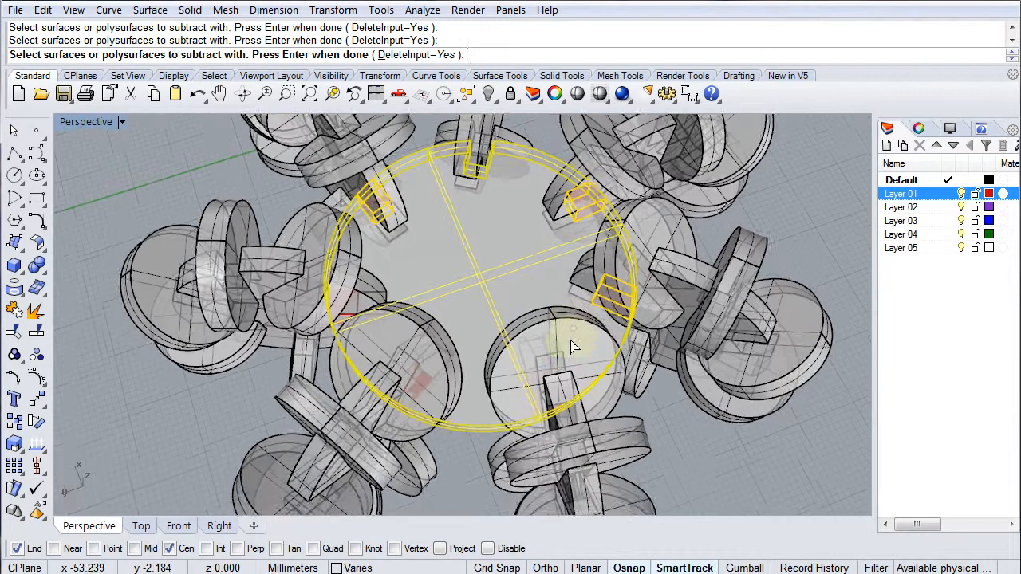
pyautogui.scroll(5, 560, 388)
pyautogui.moveTo(561, 388); pyautogui.dragTo(645, 323, button='right')
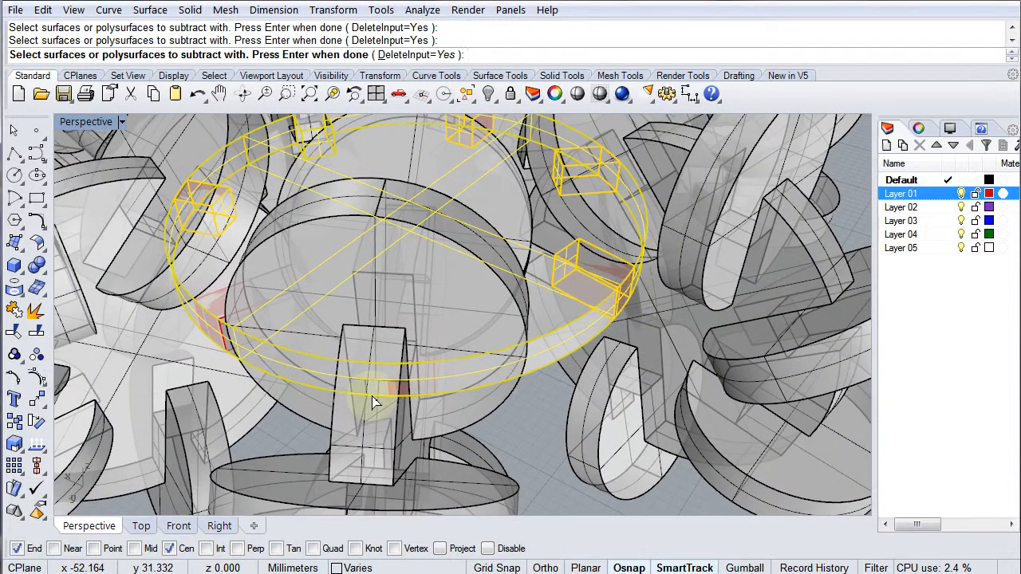
pyautogui.click(401, 389)
pyautogui.moveTo(405, 390); pyautogui.dragTo(333, 419, button='right')
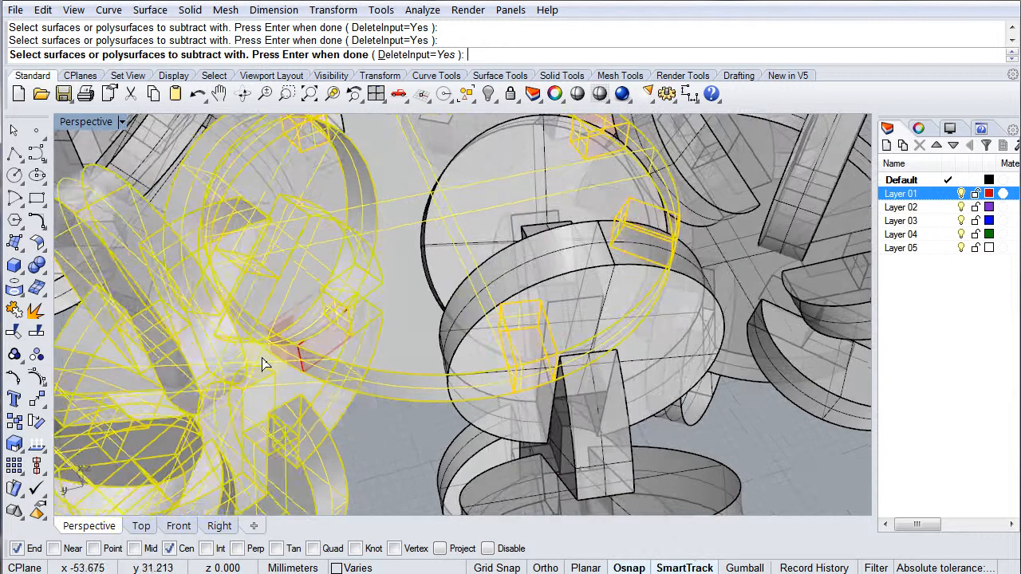
pyautogui.keyDown('ctrl'); pyautogui.click(224, 371); pyautogui.keyUp('ctrl')
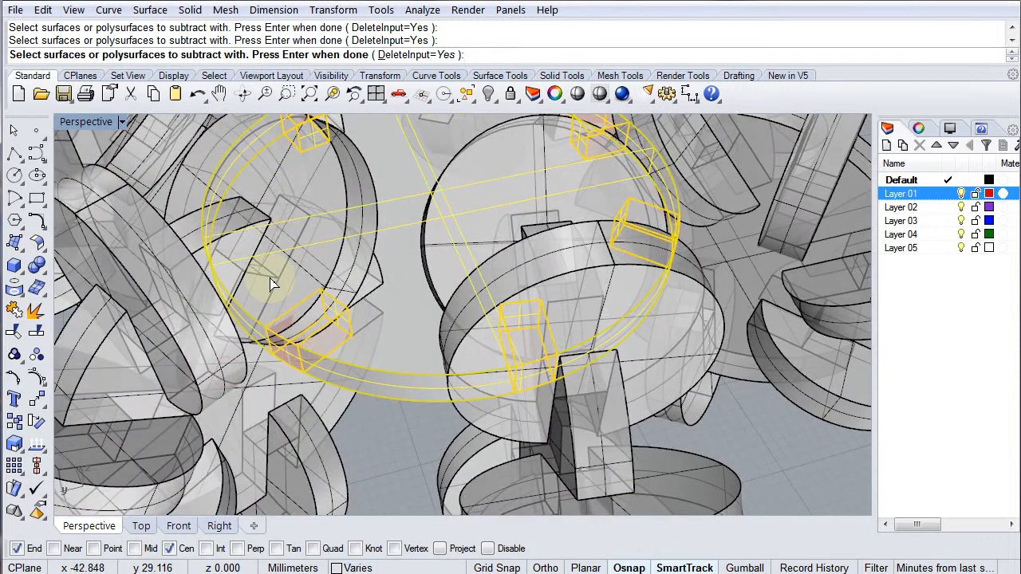
# Add the last red block as a cutting object and complete the subtraction from the large disc.
pyautogui.scroll(-4, 272, 282)
pyautogui.moveTo(272, 283); pyautogui.dragTo(345, 334, button='right')
pyautogui.scroll(4, 255, 371)
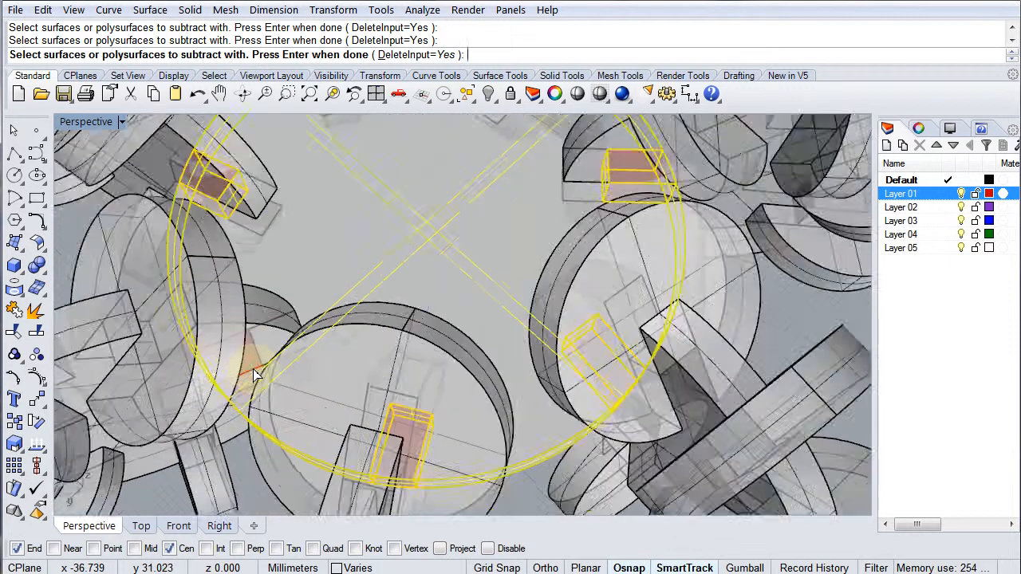
pyautogui.click(255, 373)
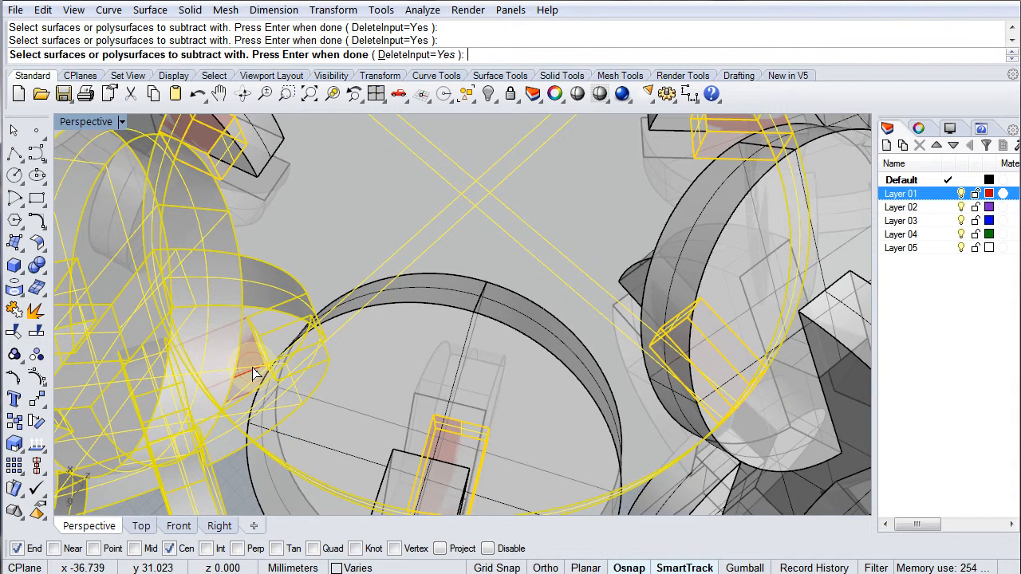
pyautogui.keyDown('ctrl'); pyautogui.click(148, 335); pyautogui.keyUp('ctrl')
pyautogui.scroll(-6, 292, 342)
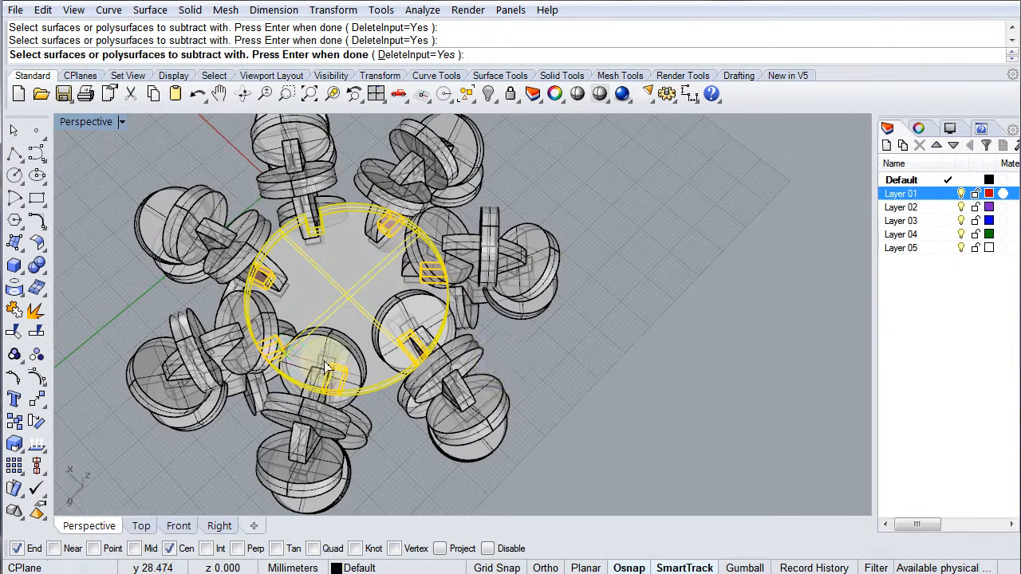
pyautogui.press('Return')
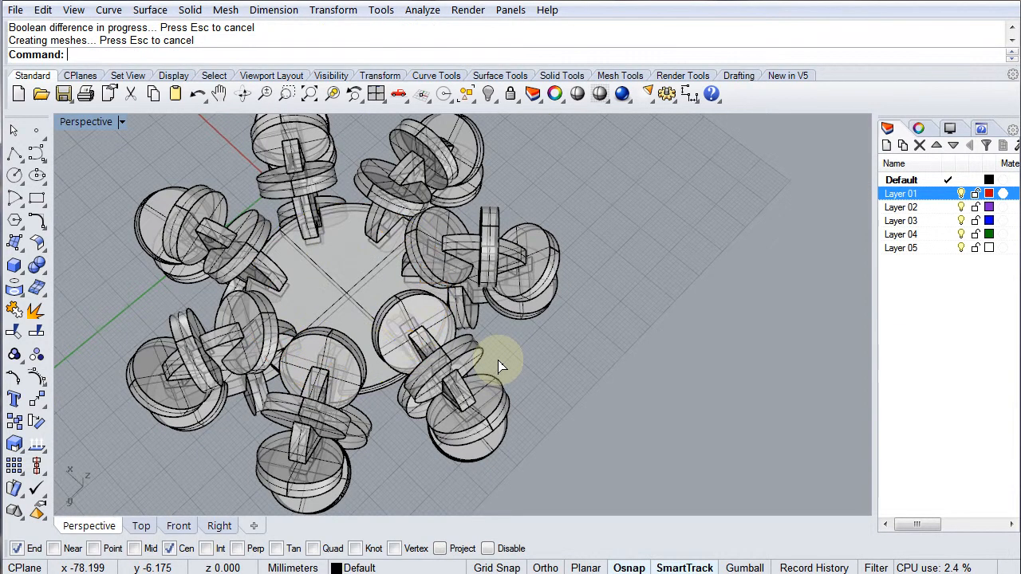
# Inspect the slots cut in the large disc and the surrounding assembly from several angles, and clear the selection.
pyautogui.click(365, 313)
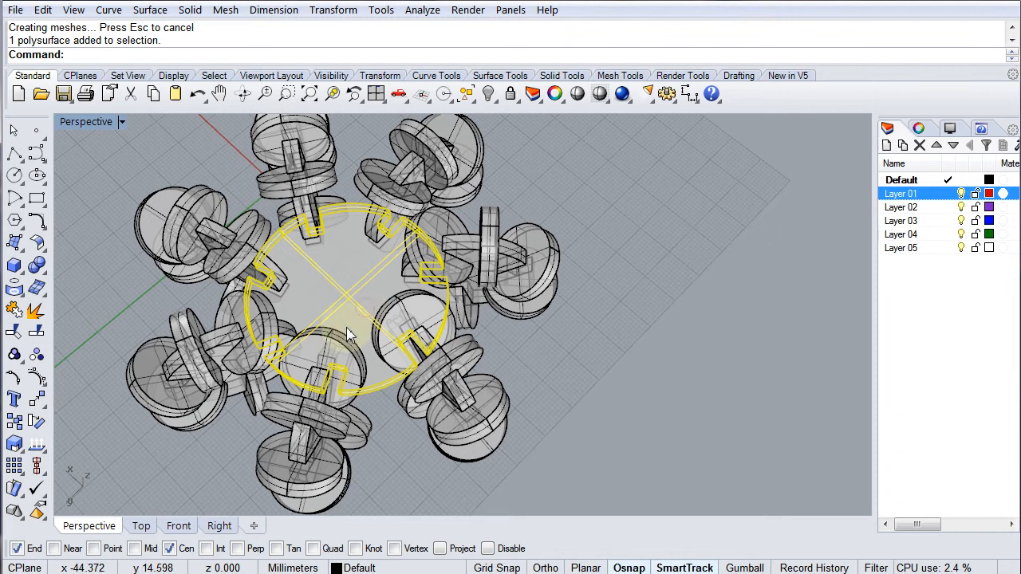
pyautogui.moveTo(313, 389); pyautogui.dragTo(568, 306, button='right')
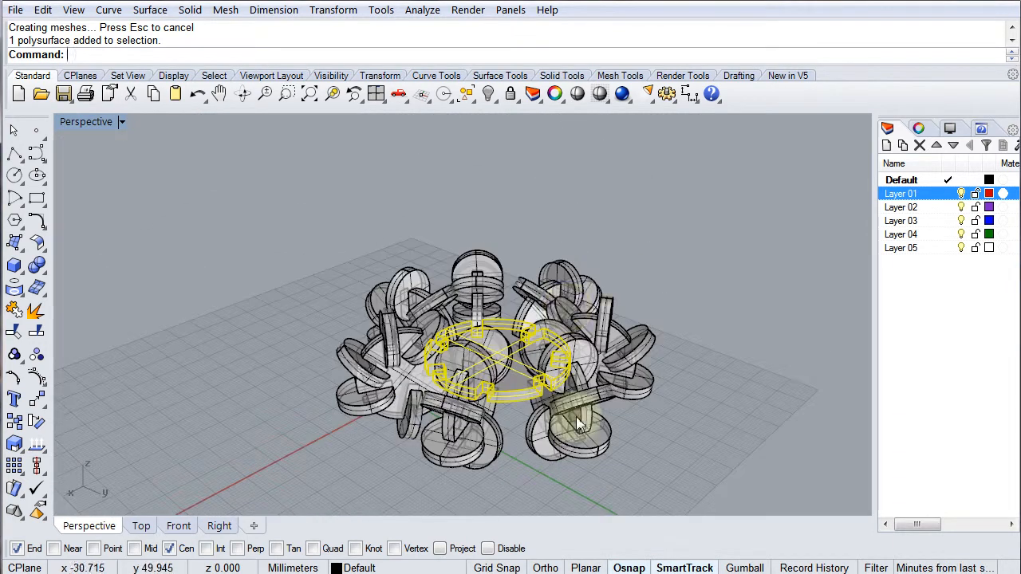
pyautogui.moveTo(575, 417); pyautogui.dragTo(452, 384, button='right')
pyautogui.scroll(5, 451, 384)
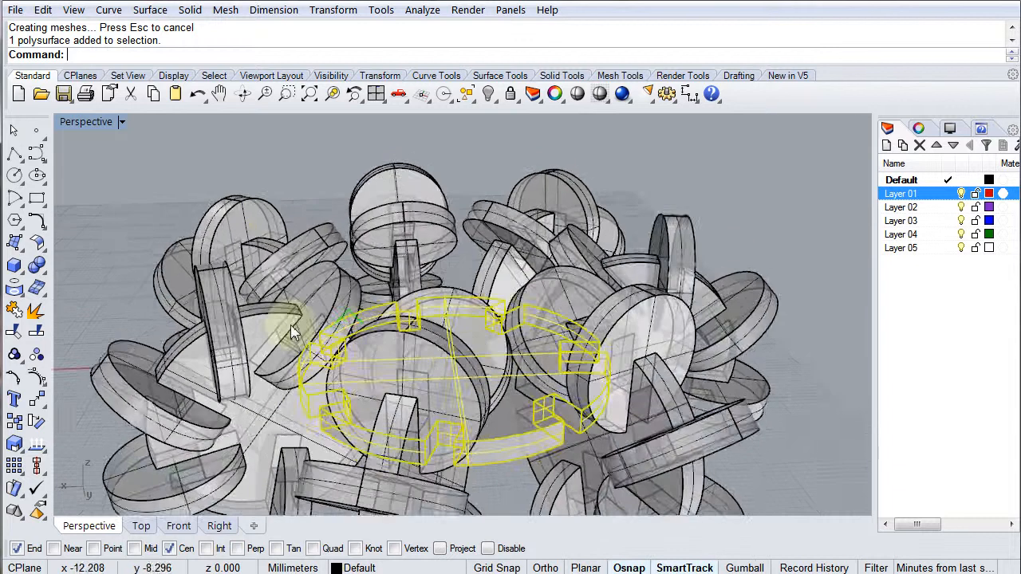
pyautogui.scroll(-8, 278, 195)
pyautogui.moveTo(257, 324); pyautogui.dragTo(288, 365, button='right')
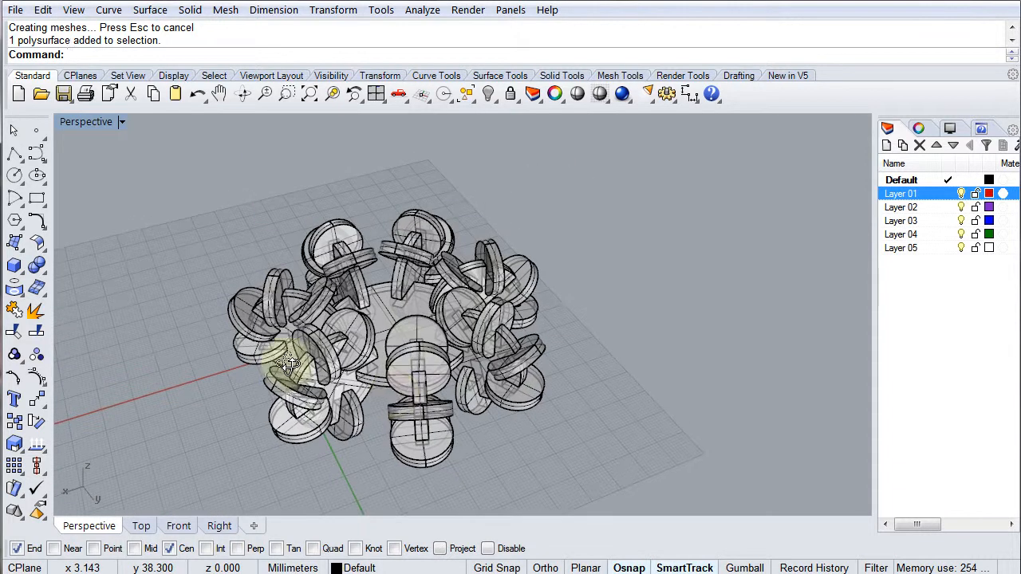
pyautogui.scroll(-3, 441, 387)
pyautogui.moveTo(440, 390); pyautogui.dragTo(355, 375, button='right')
pyautogui.scroll(3, 355, 374)
pyautogui.moveTo(431, 413); pyautogui.dragTo(341, 285, button='right')
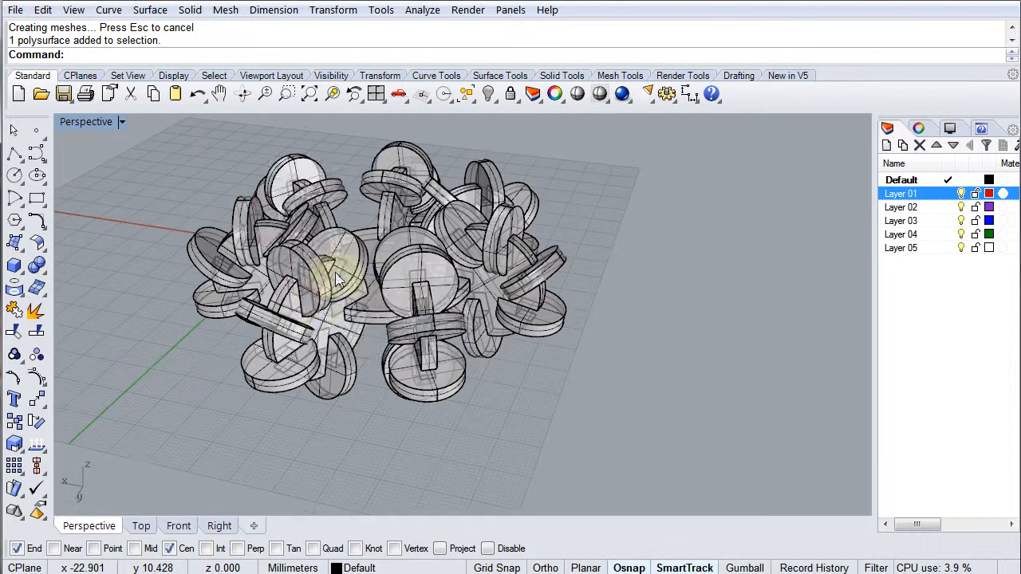
pyautogui.click(337, 278)
pyautogui.press('Escape')
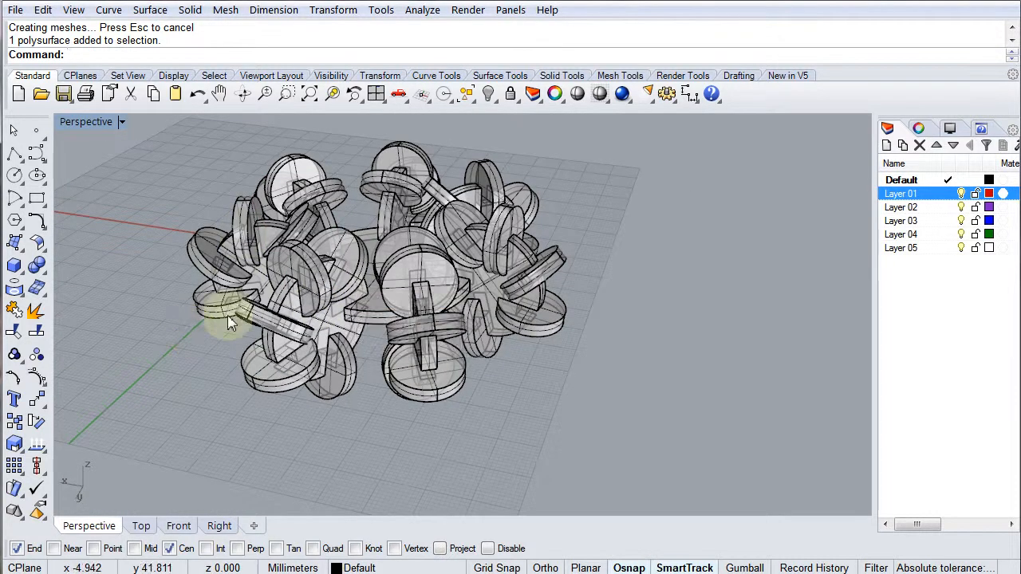
# Check one of the arrayed disc groups up close, clear the selection, and review the whole assembly.
pyautogui.scroll(5, 239, 315)
pyautogui.scroll(-2, 319, 296)
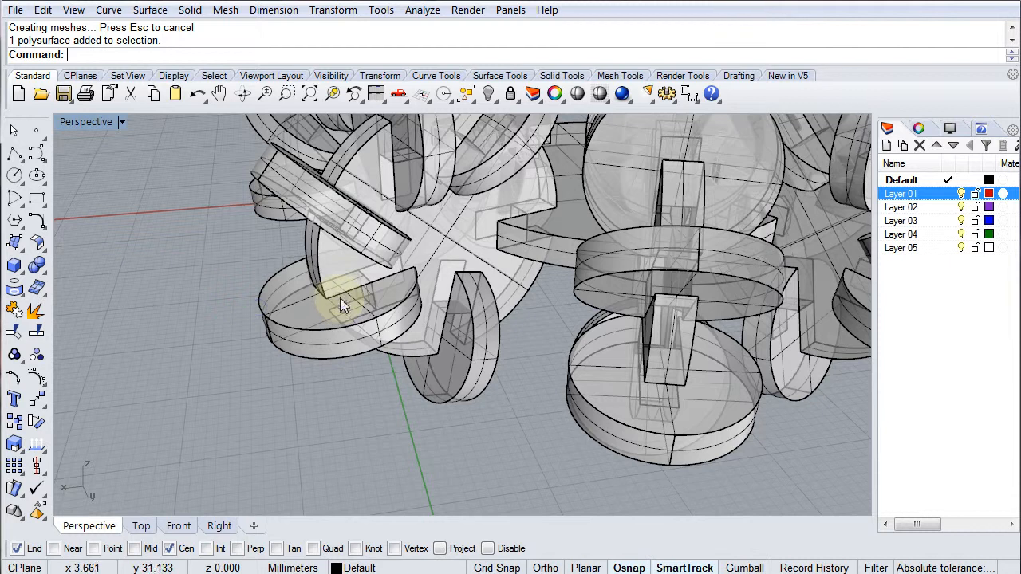
pyautogui.click(349, 318)
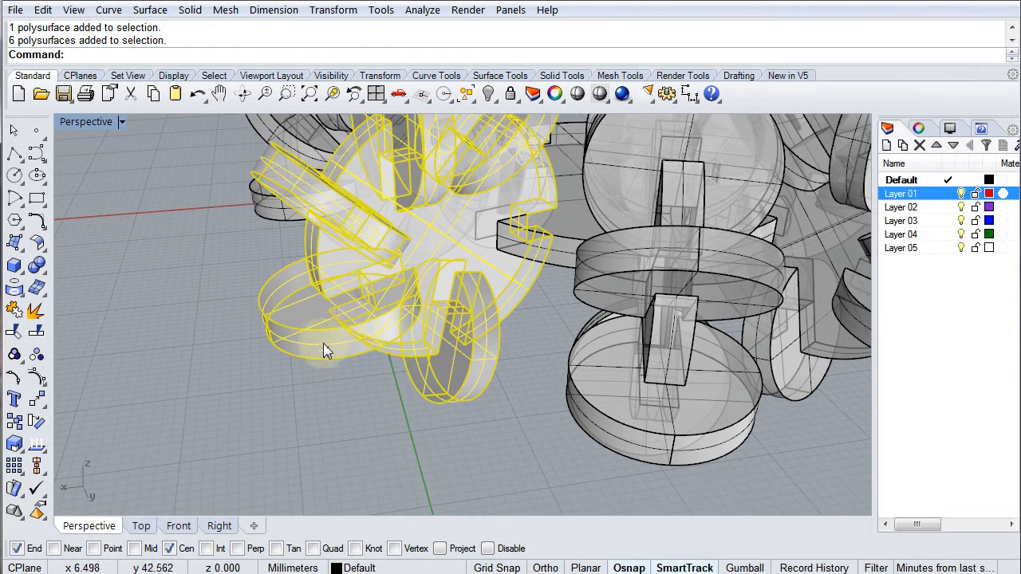
pyautogui.press('Escape')
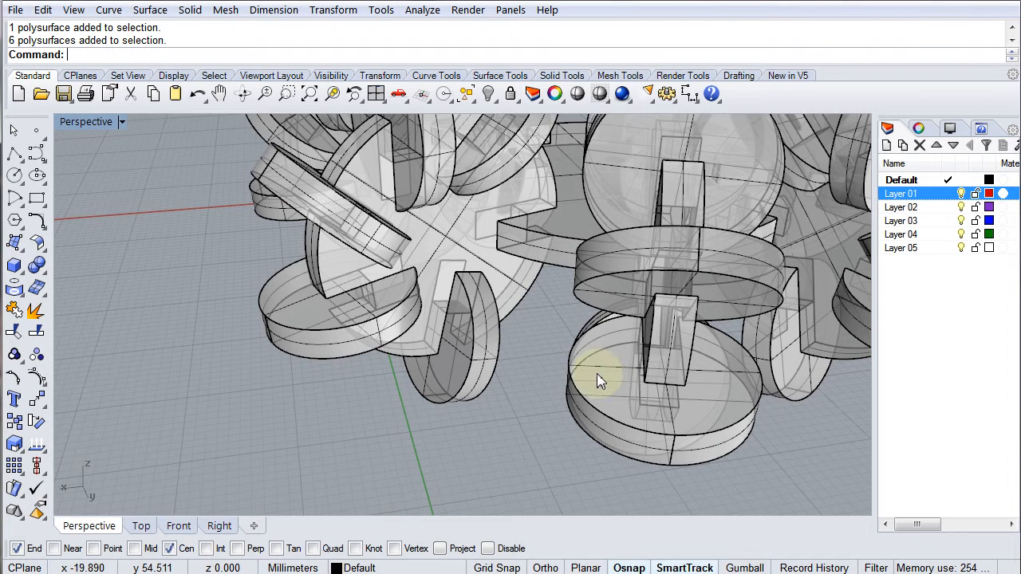
pyautogui.scroll(-8, 598, 375)
pyautogui.moveTo(520, 347); pyautogui.dragTo(353, 365, button='right')
pyautogui.scroll(3, 401, 359)
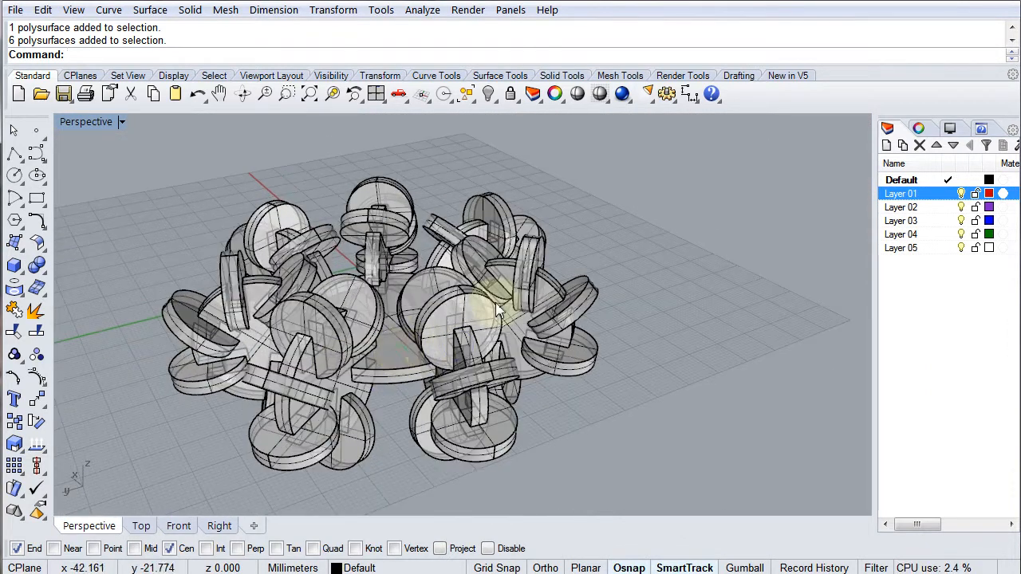